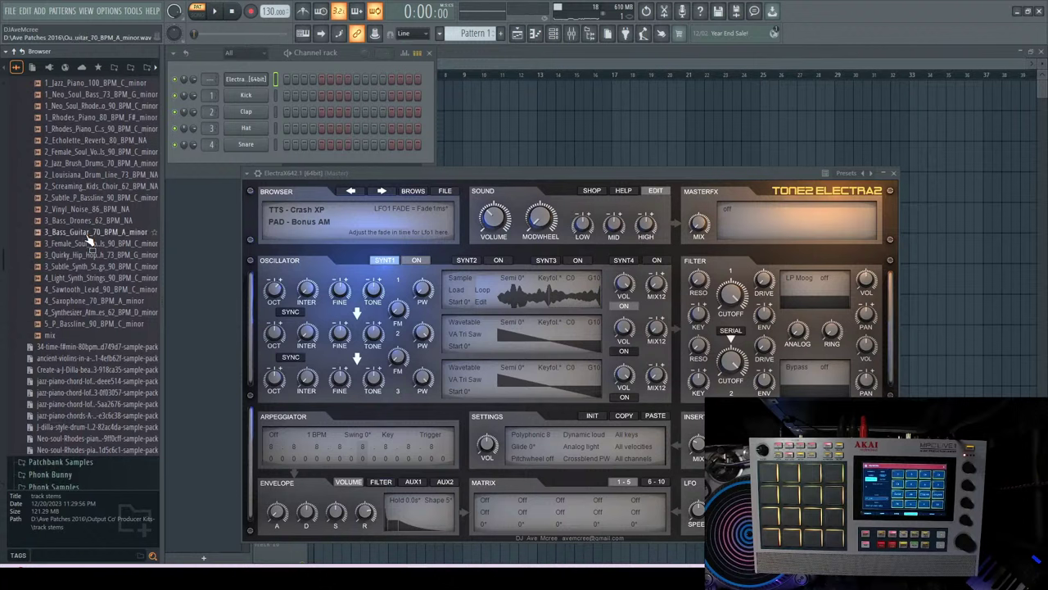
- Audition the mix and 4_Saxophone_70_BPM_A_minor samples in the track stems folder
click(71, 336)
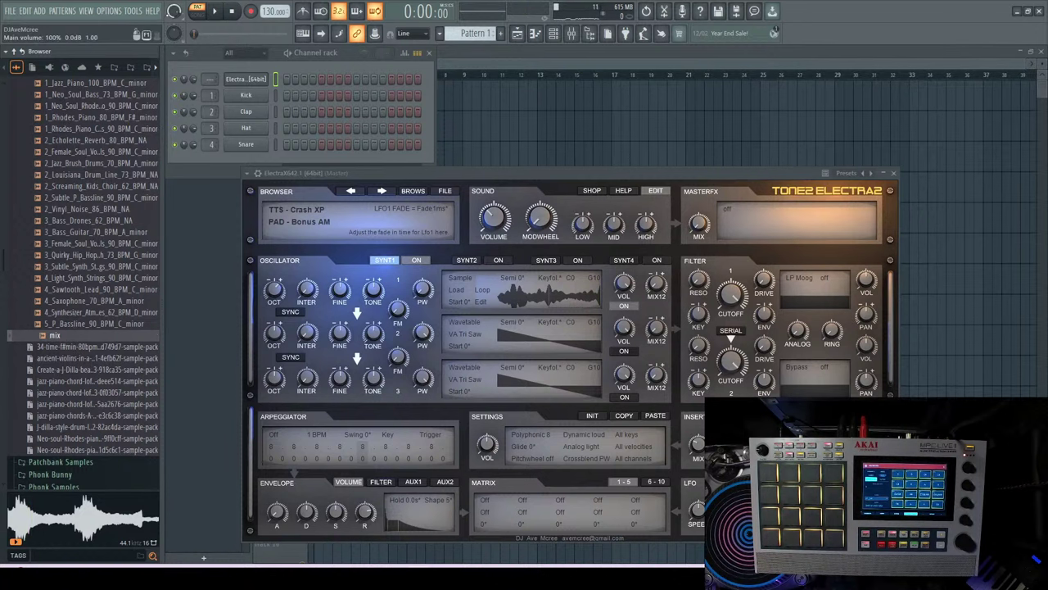
scroll(174, 11, down, 2)
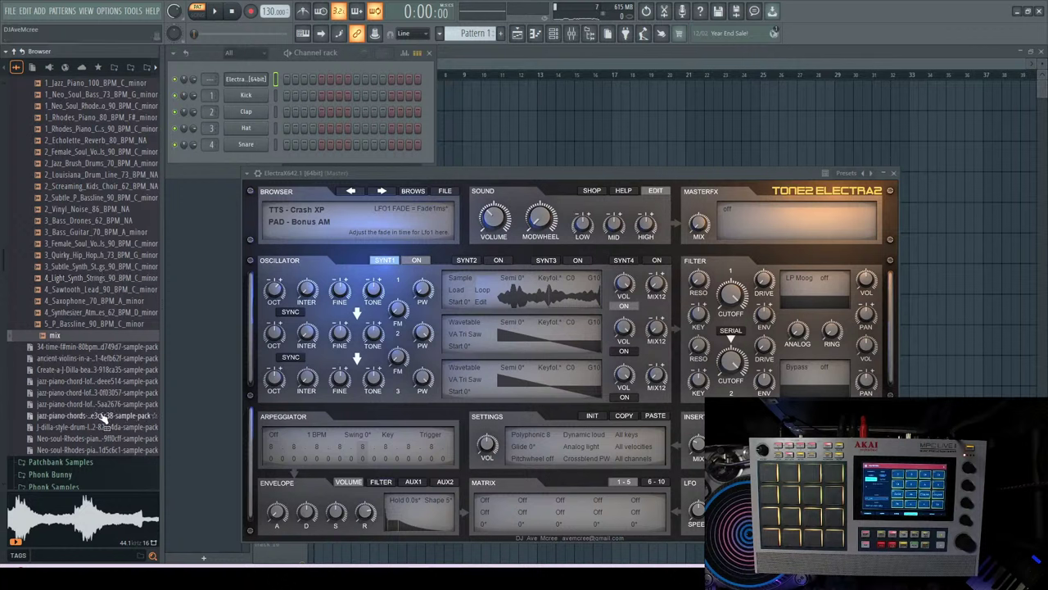
scroll(71, 388, down, 4)
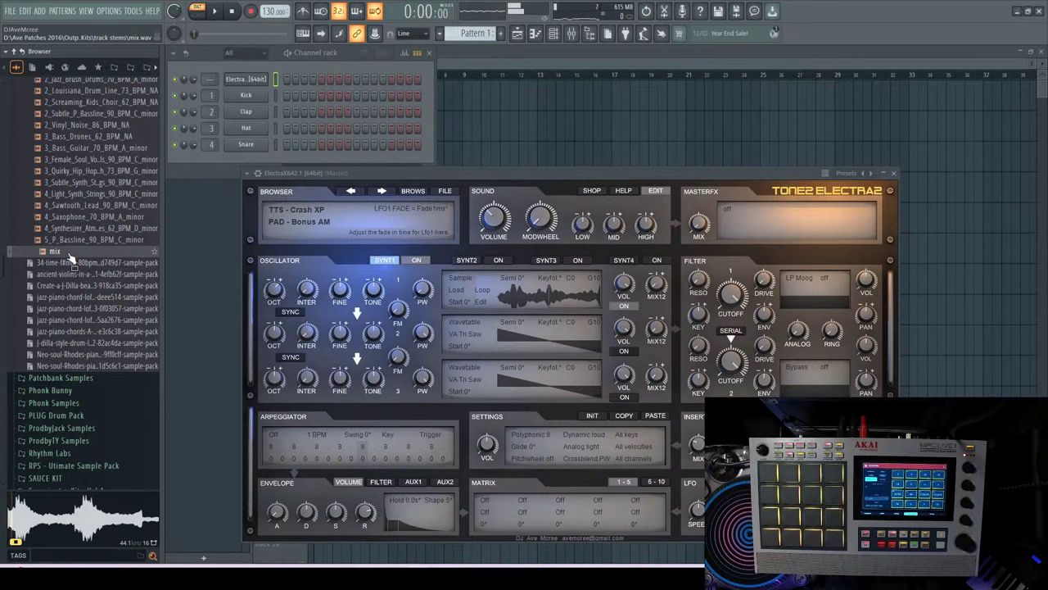
scroll(72, 258, up, 2)
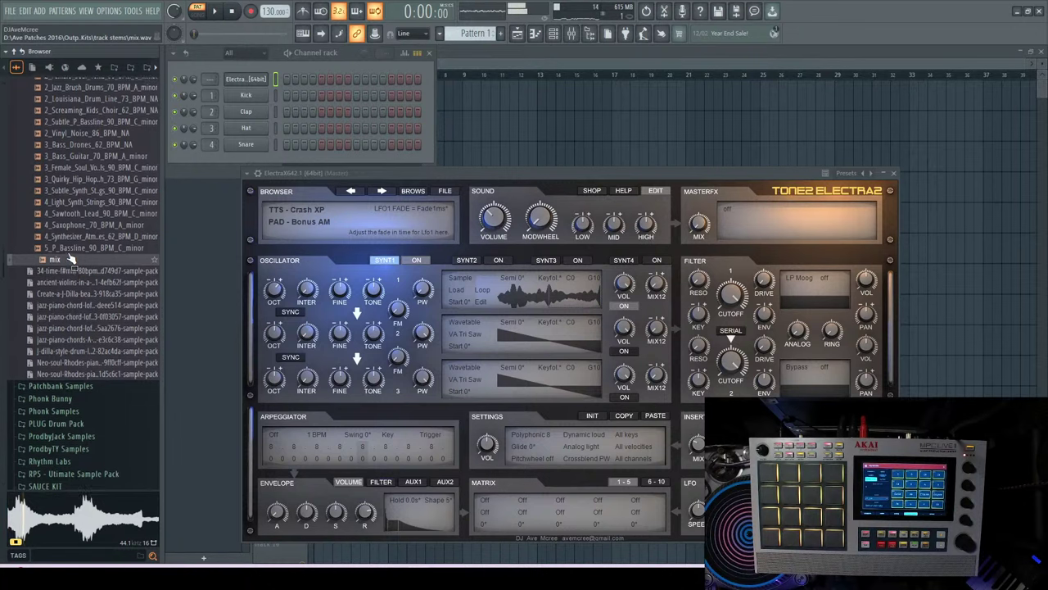
scroll(71, 259, up, 1)
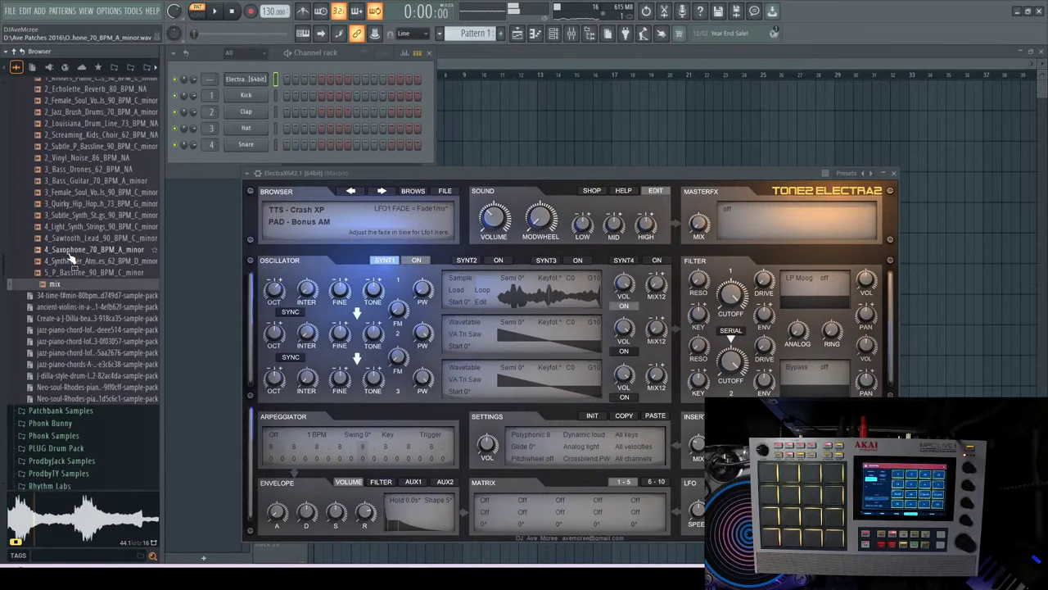
click(71, 253)
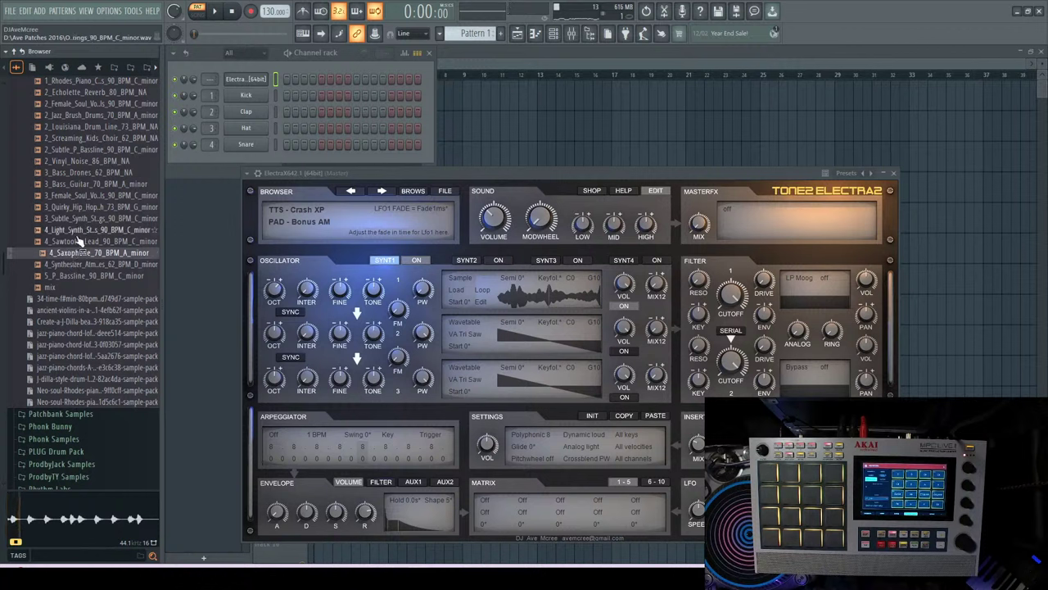
- Audition the light and subtle synth strings, bass drones, subtle P bassline and screaming kids choir stems
click(78, 233)
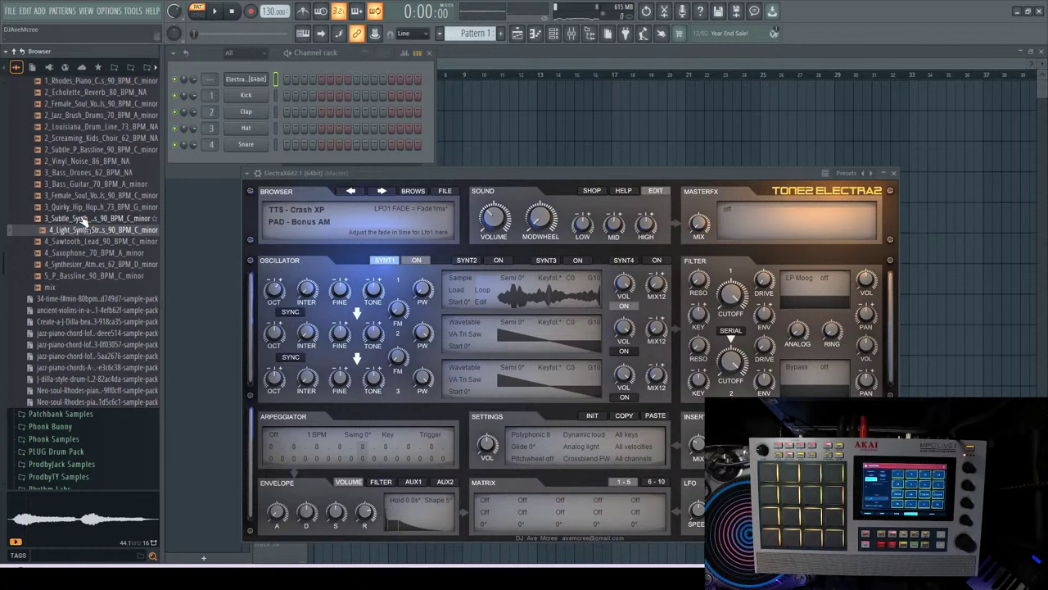
click(84, 220)
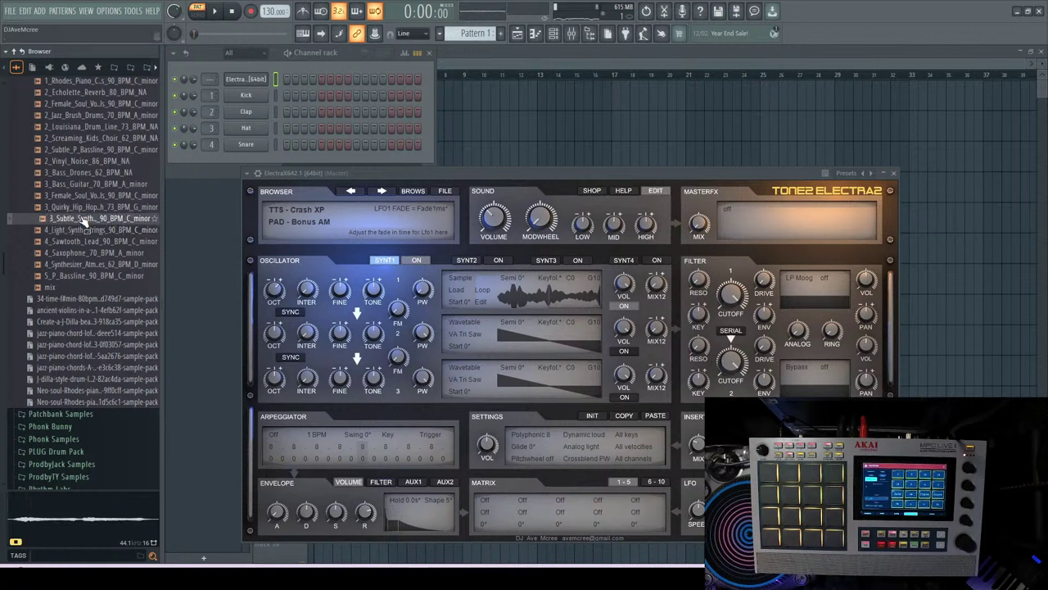
click(86, 175)
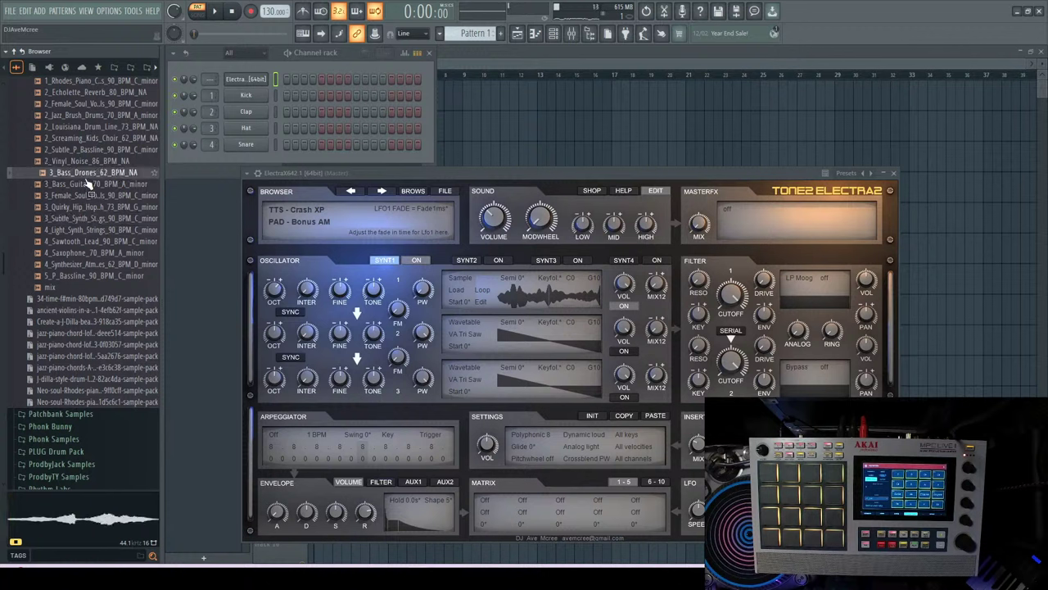
click(88, 151)
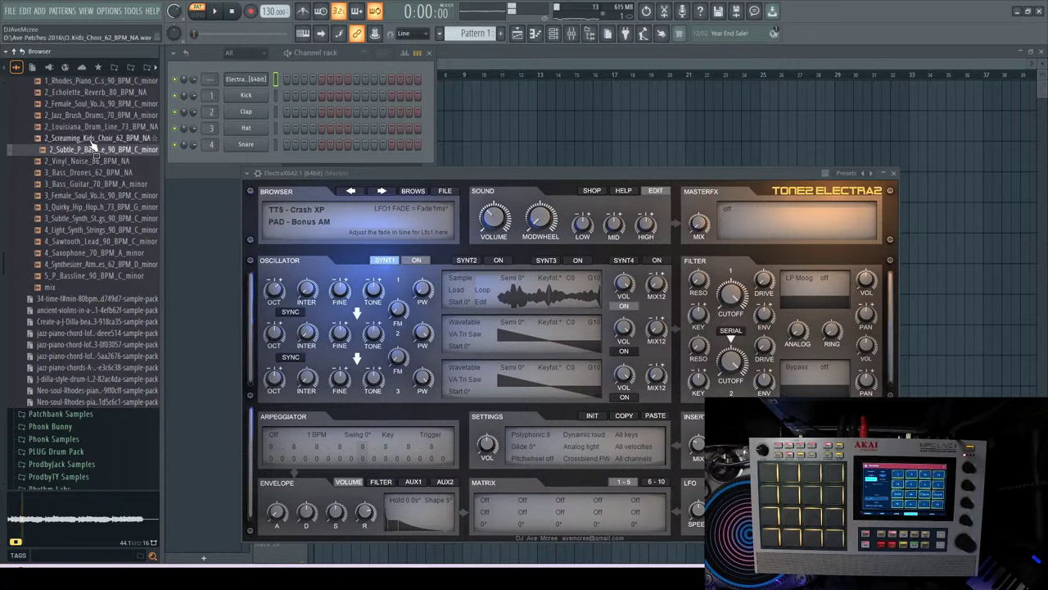
click(91, 140)
- Audition the Rhodes piano, neo soul Rhodes, neo soul bass and jazz piano stems, ending on 1_Jazz_Piano_100_BPM_C_minor
scroll(93, 144, up, 4)
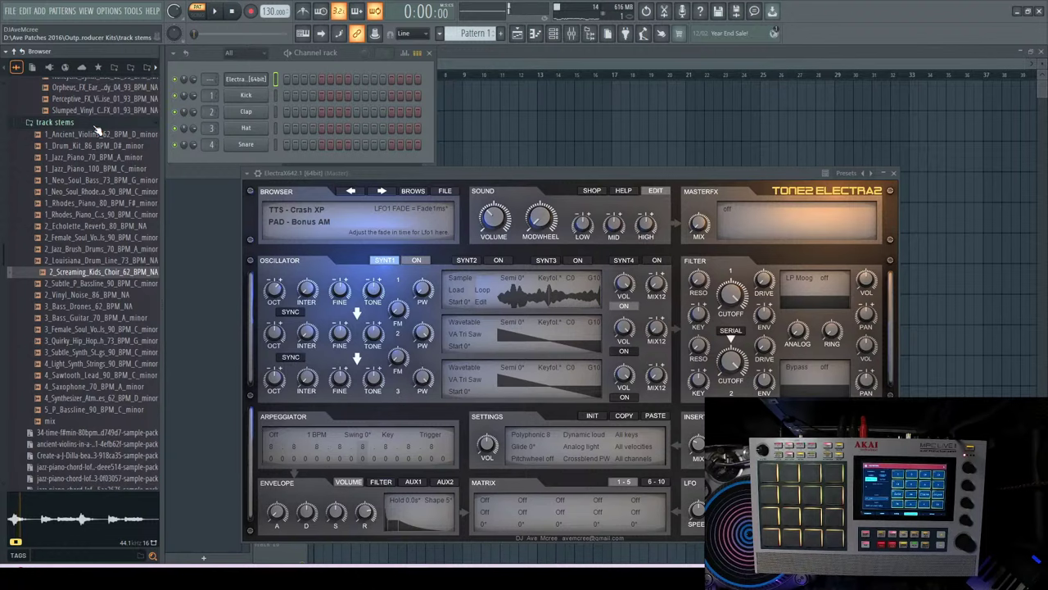
scroll(96, 131, up, 3)
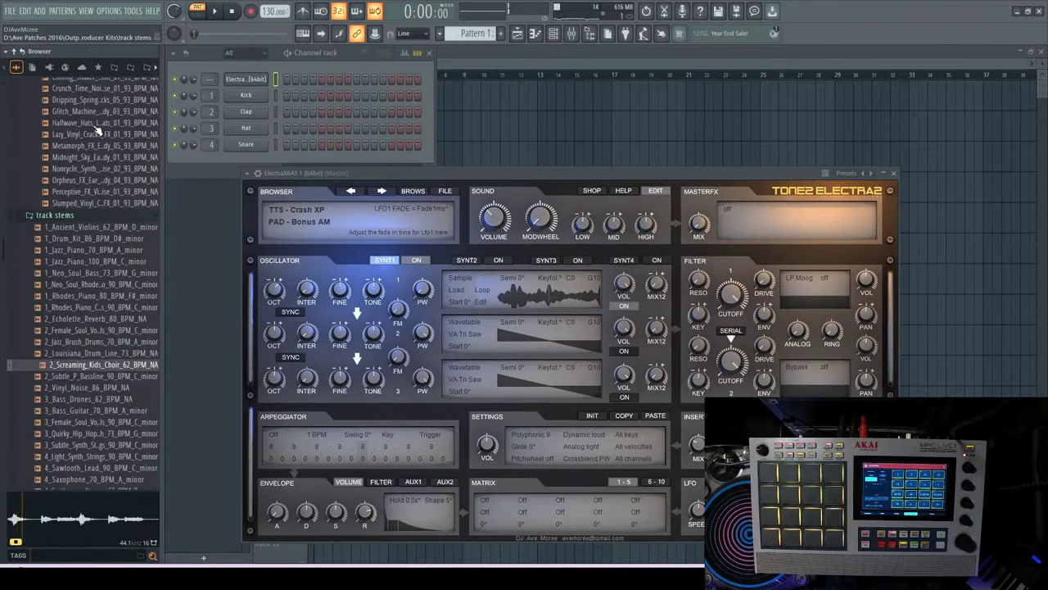
click(105, 309)
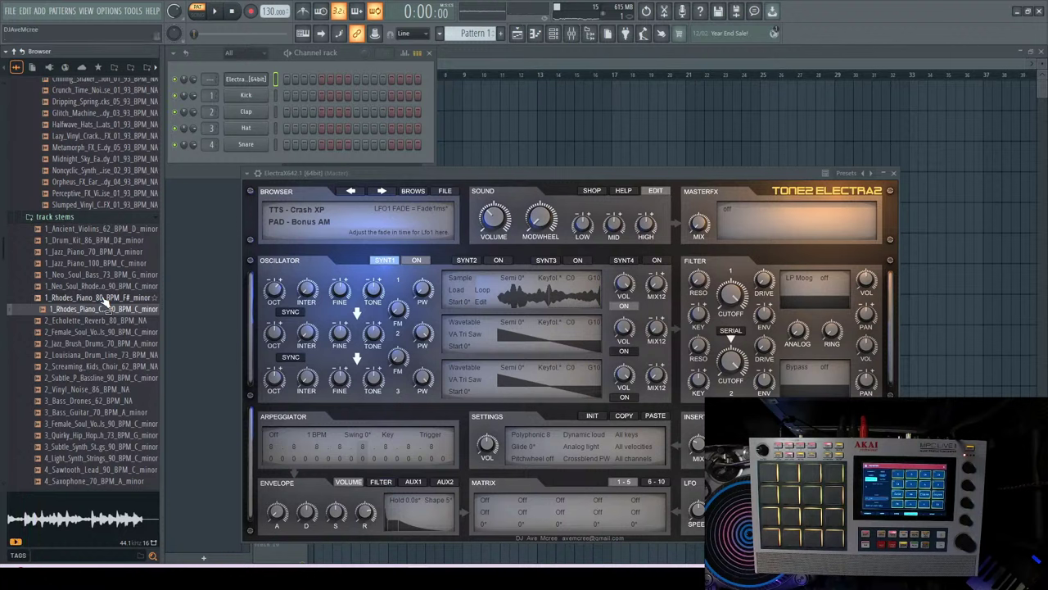
click(104, 299)
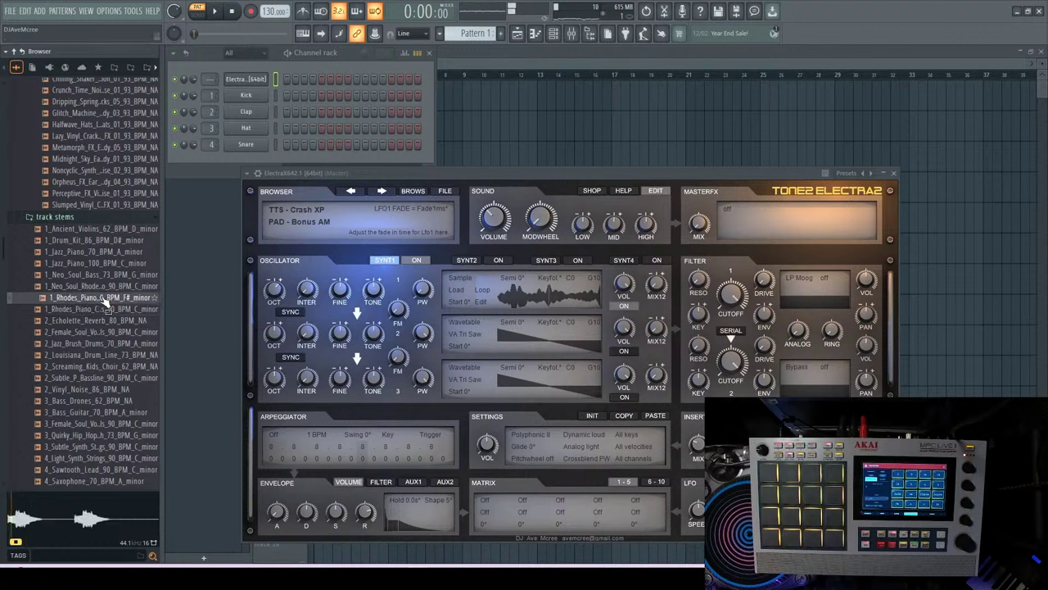
click(104, 287)
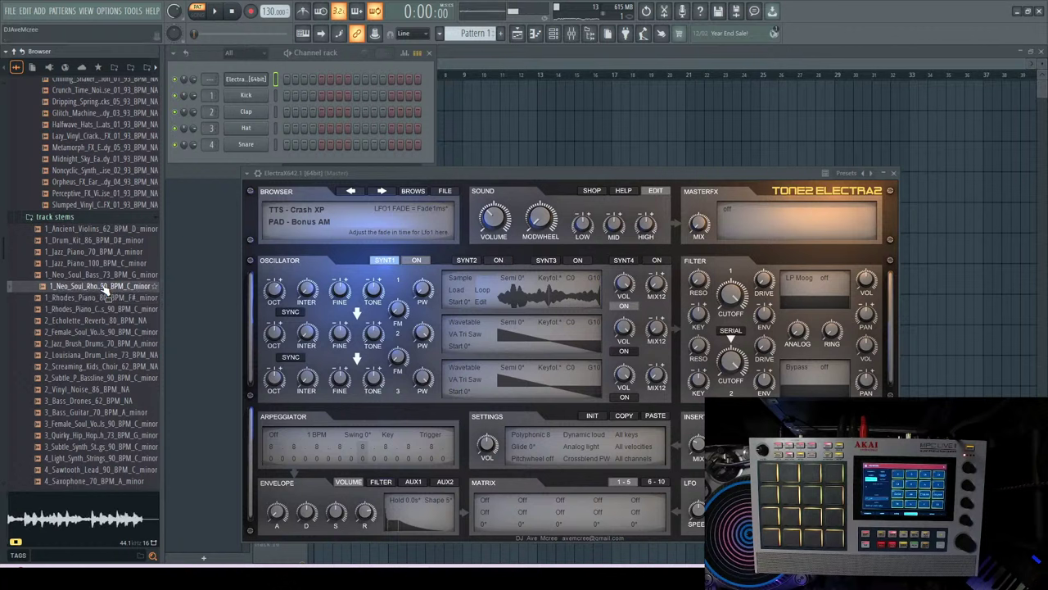
click(106, 274)
click(108, 263)
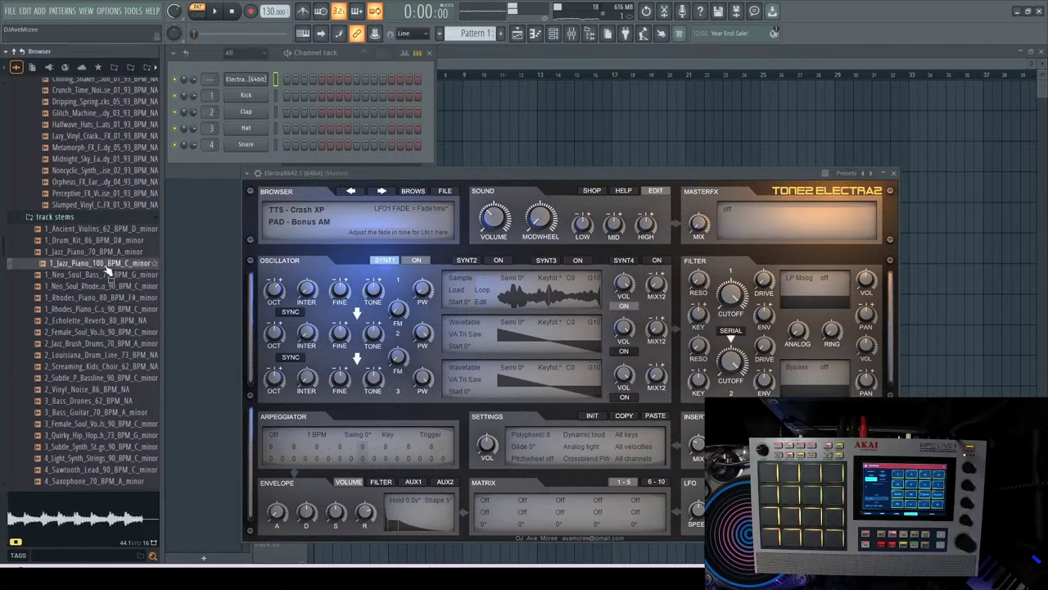
click(108, 254)
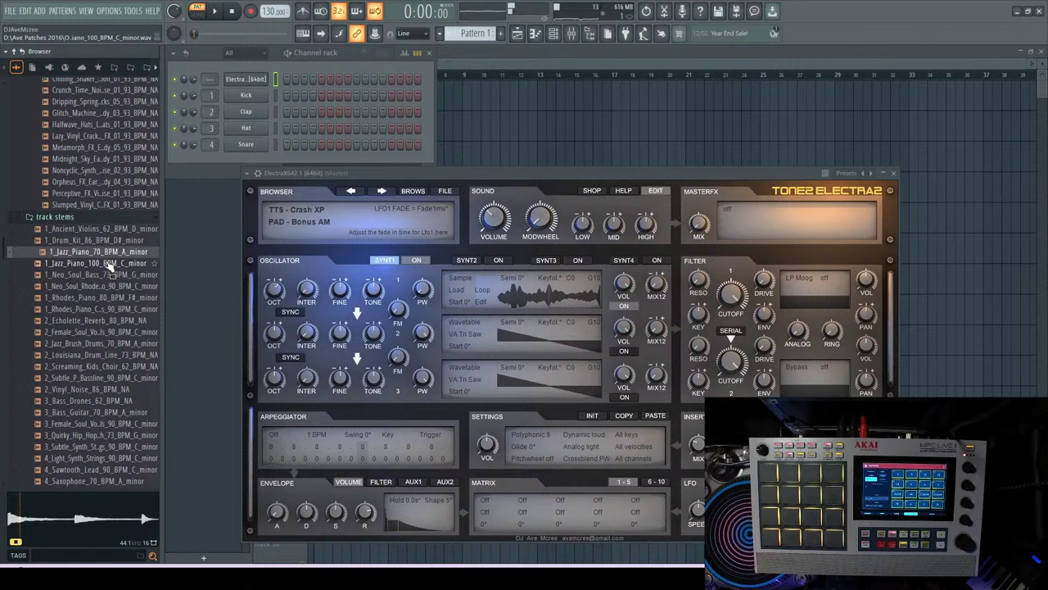
click(107, 264)
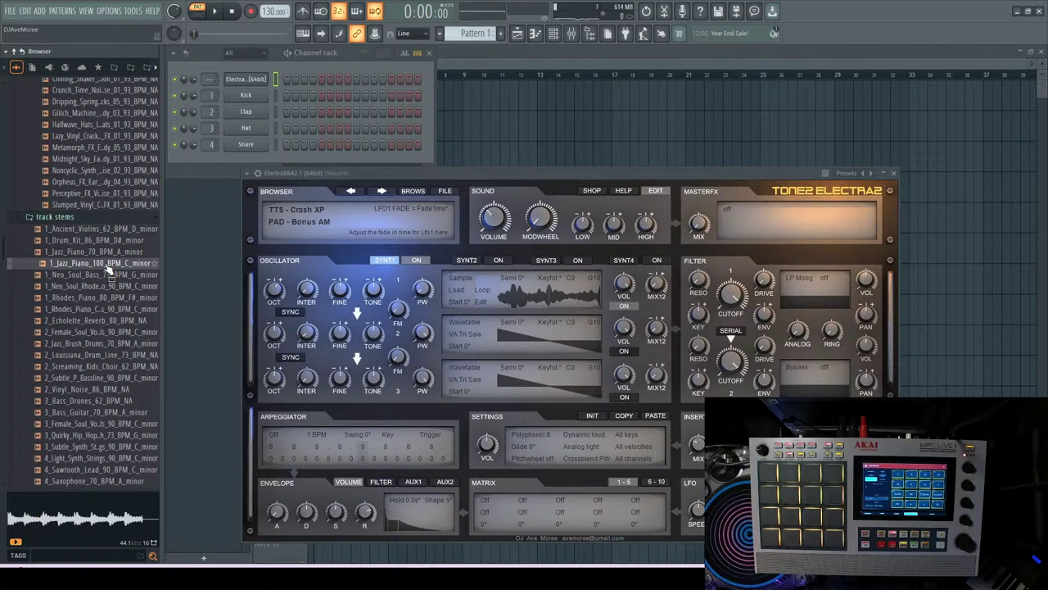
- Audition the 5_P_Bassline_90_BPM_C_minor and 4_Synthesizer 62 BPM D minor stems near the end of the folder
scroll(107, 273, down, 3)
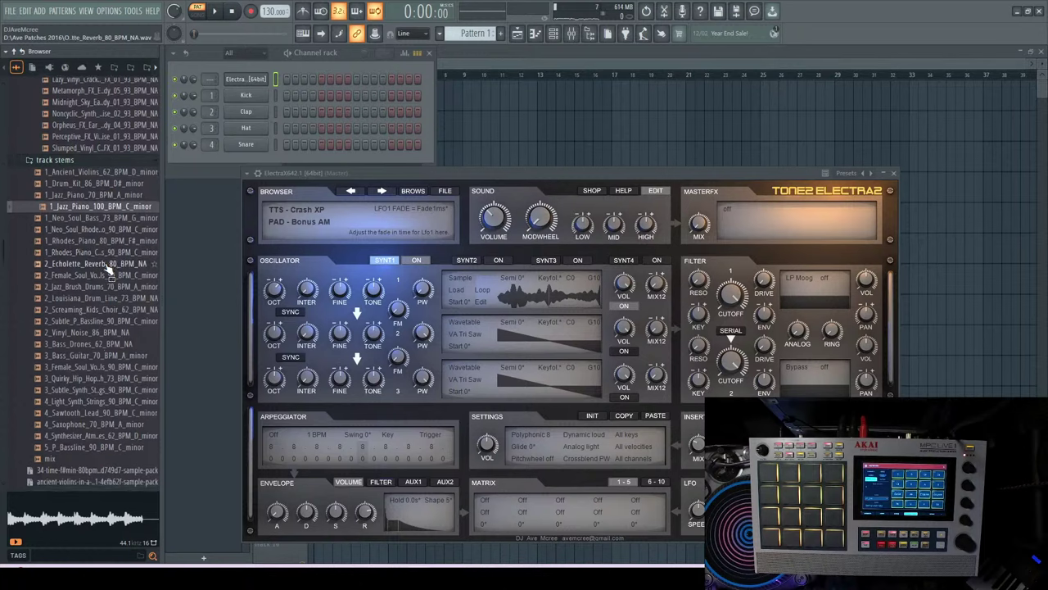
scroll(108, 273, down, 5)
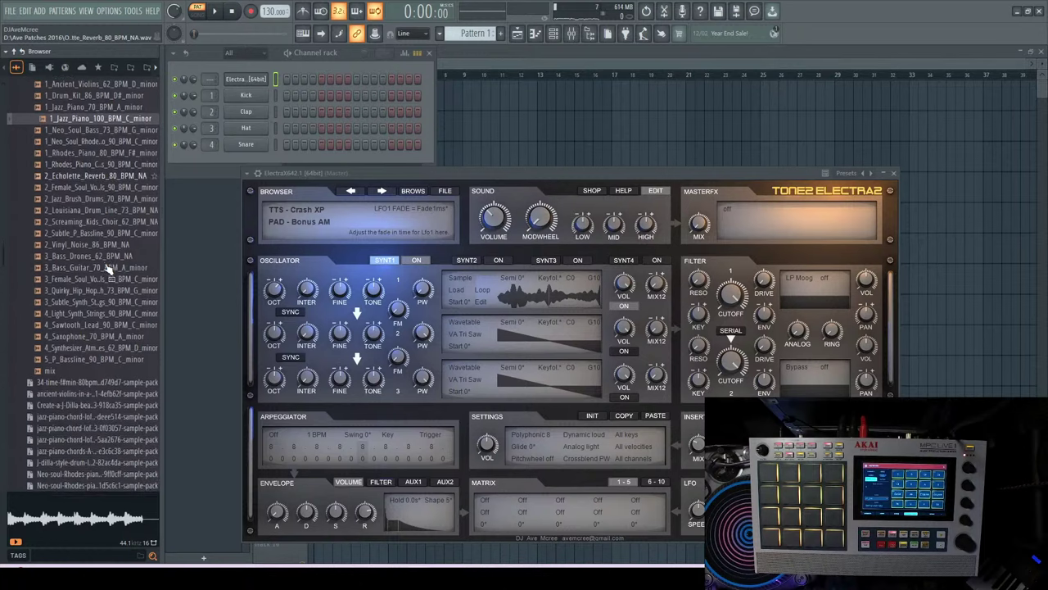
click(105, 354)
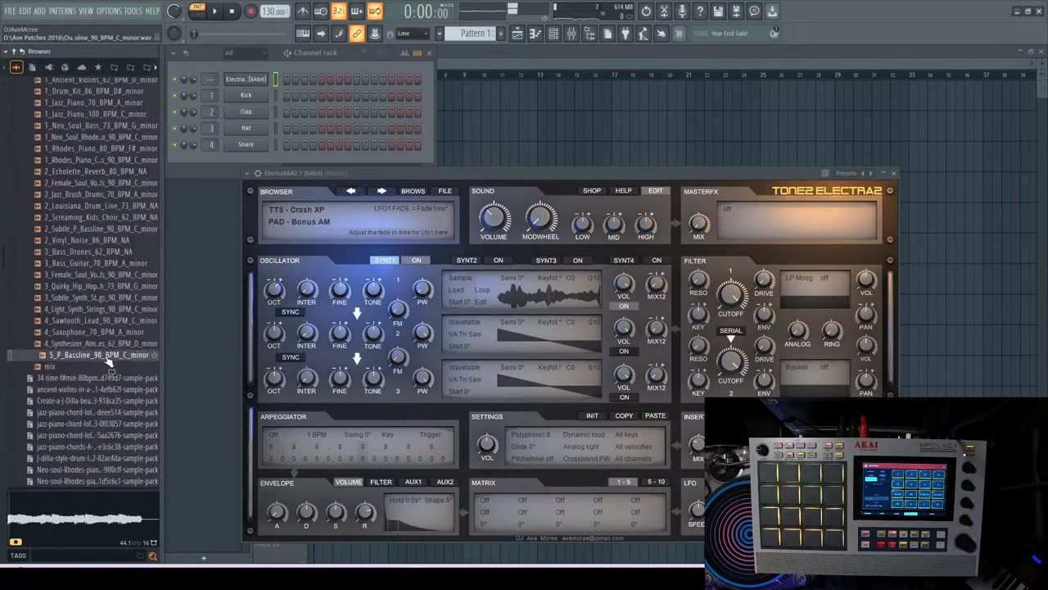
click(106, 344)
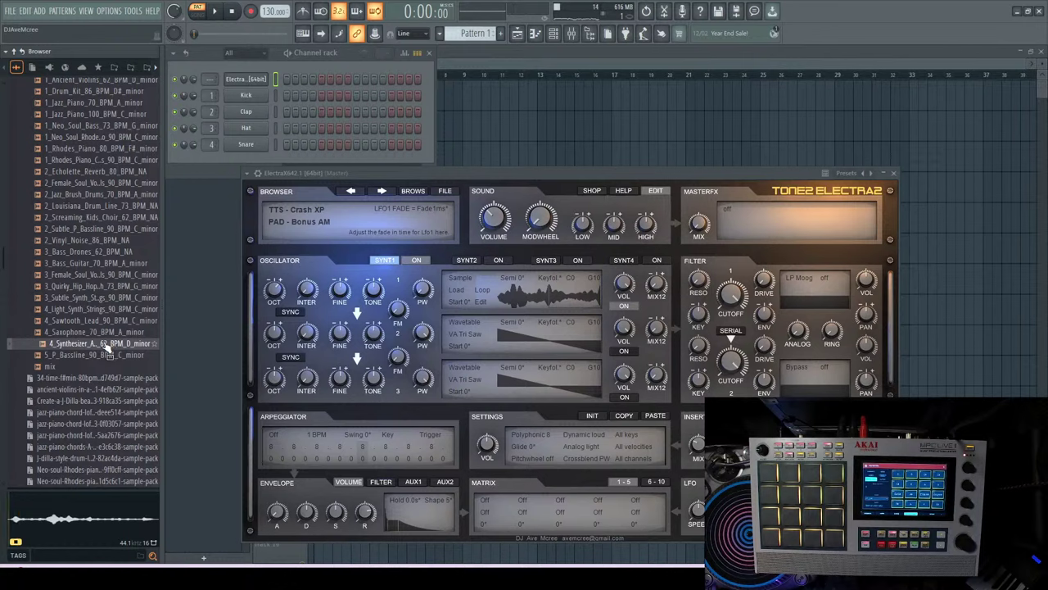
- Replace the Electra channel's instrument with Serato Sample and load the mix stem into it
right_click(248, 79)
mouse_move(311, 162)
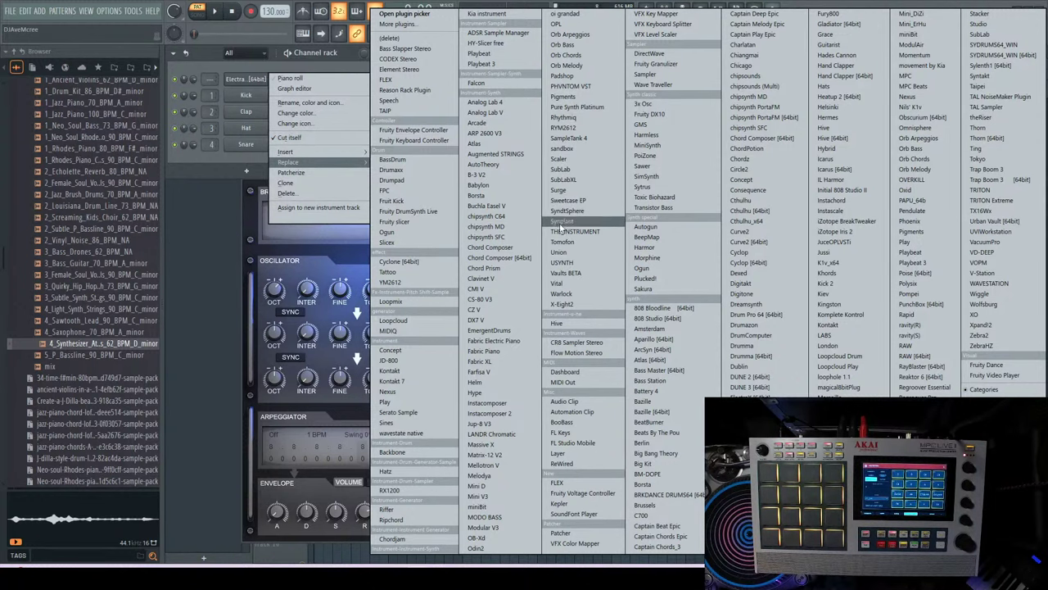
click(389, 413)
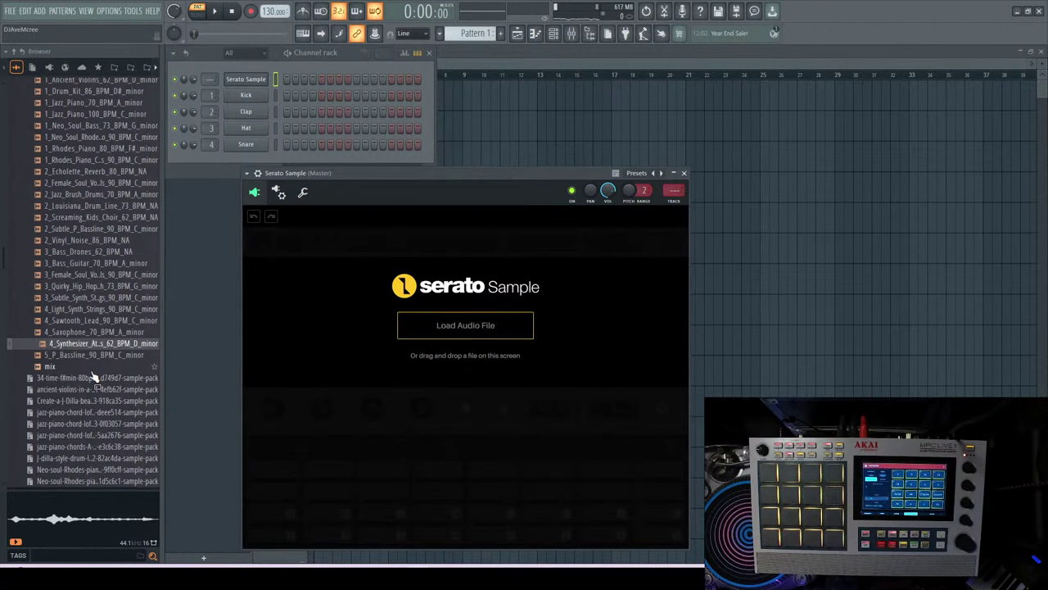
click(92, 368)
drag(92, 369, 438, 338)
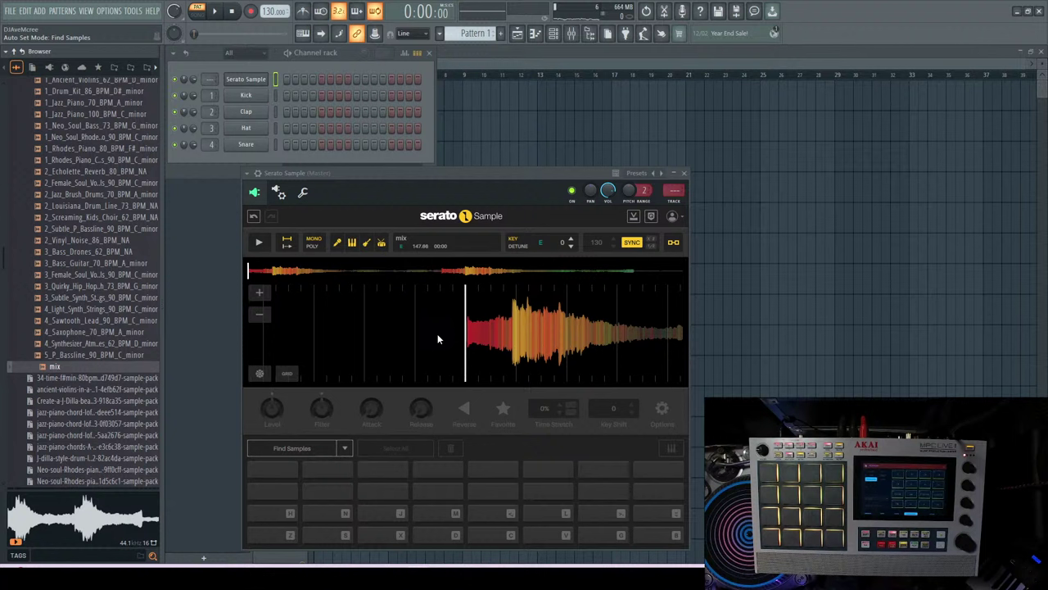
- Change Serato Sample's auto set mode to Set Random and fill the pads with random slices of the mix
click(345, 449)
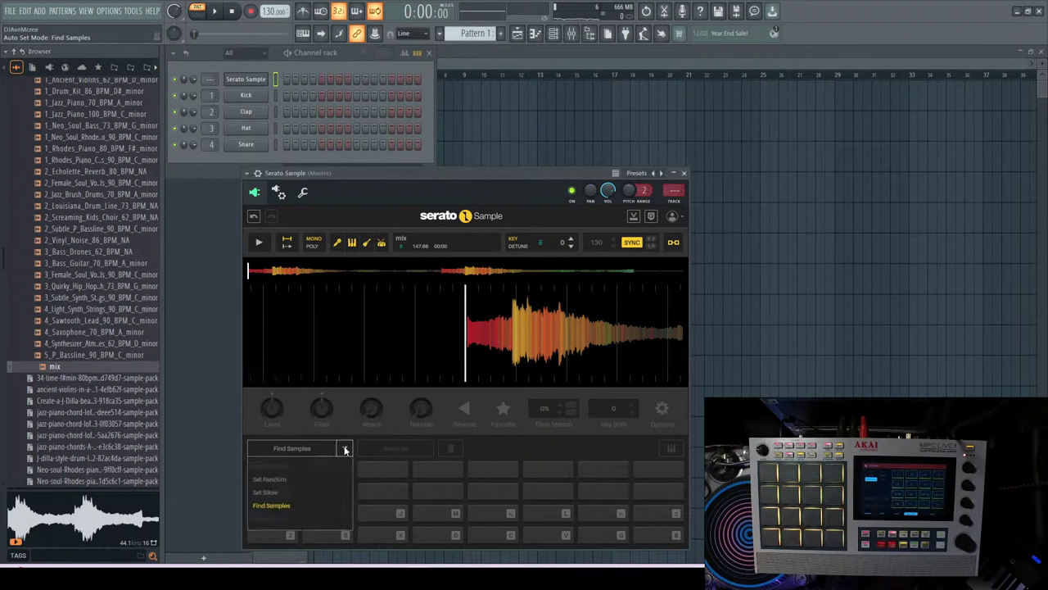
click(275, 479)
click(286, 448)
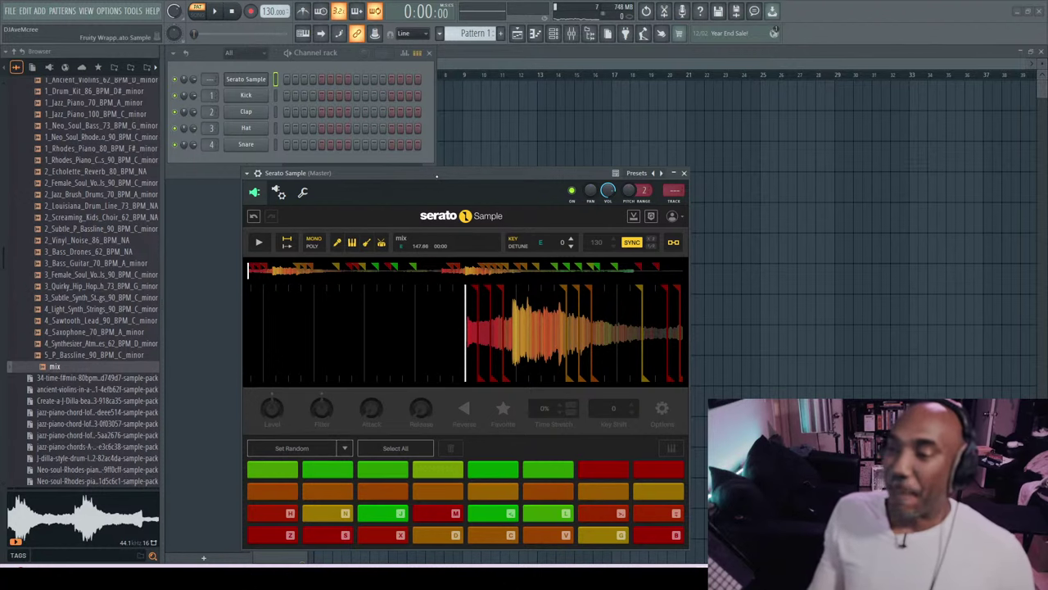
- Raise the Serato Sample window and audition the random slices by playing pads Z, X, C, B, N, H and V in varying order
drag(438, 175, 414, 101)
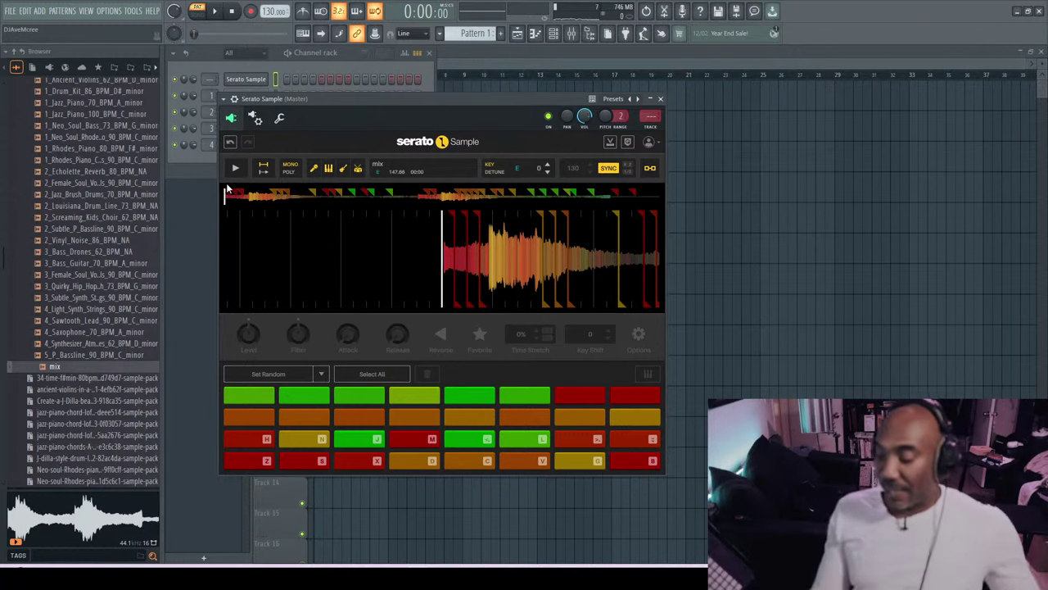
key(z)
key(x)
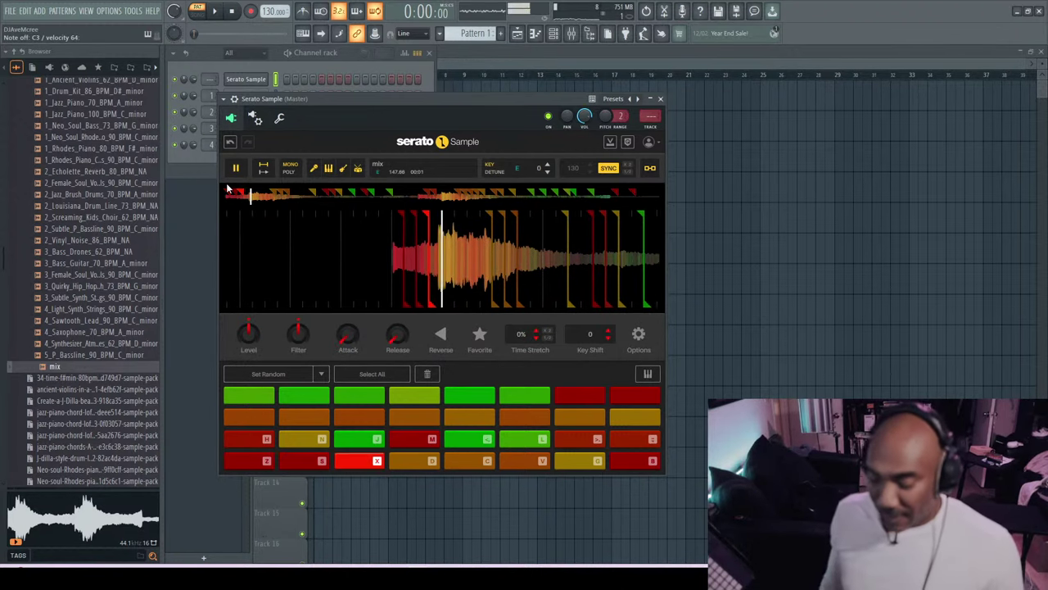
key(z)
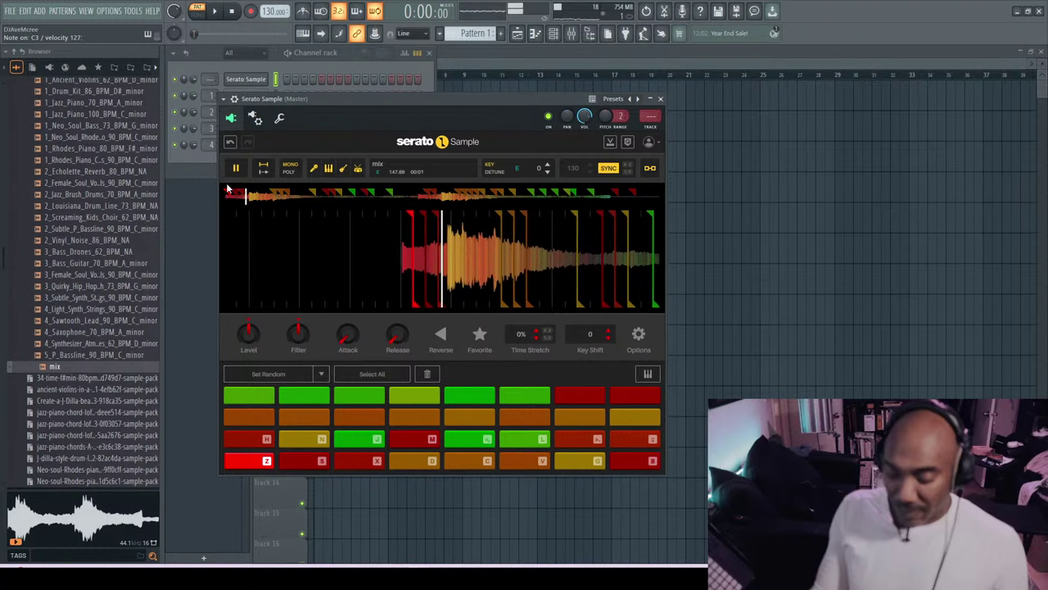
key(c)
key(b)
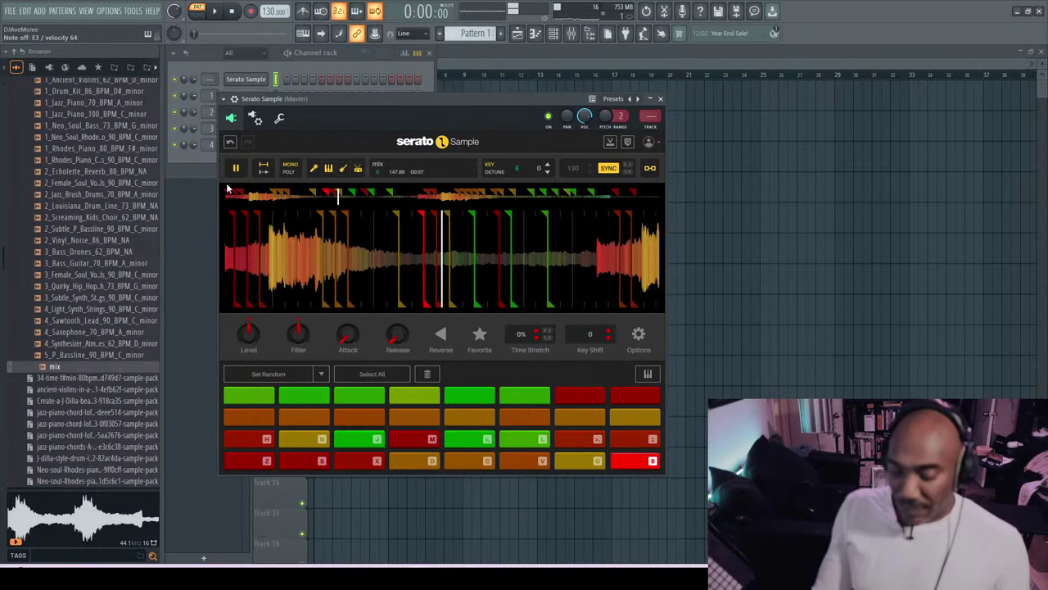
key(n)
key(h)
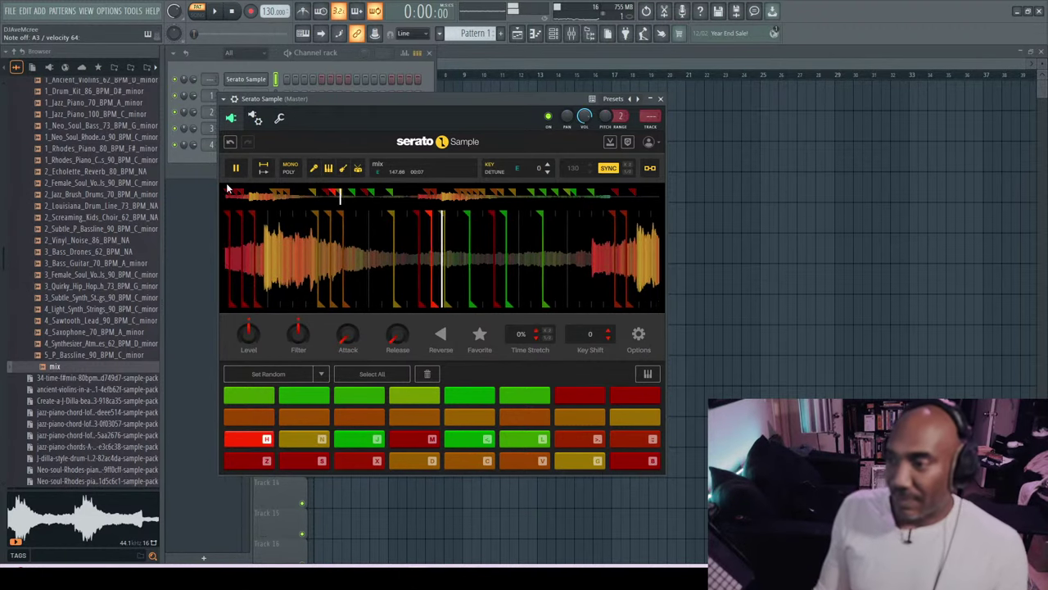
key(z)
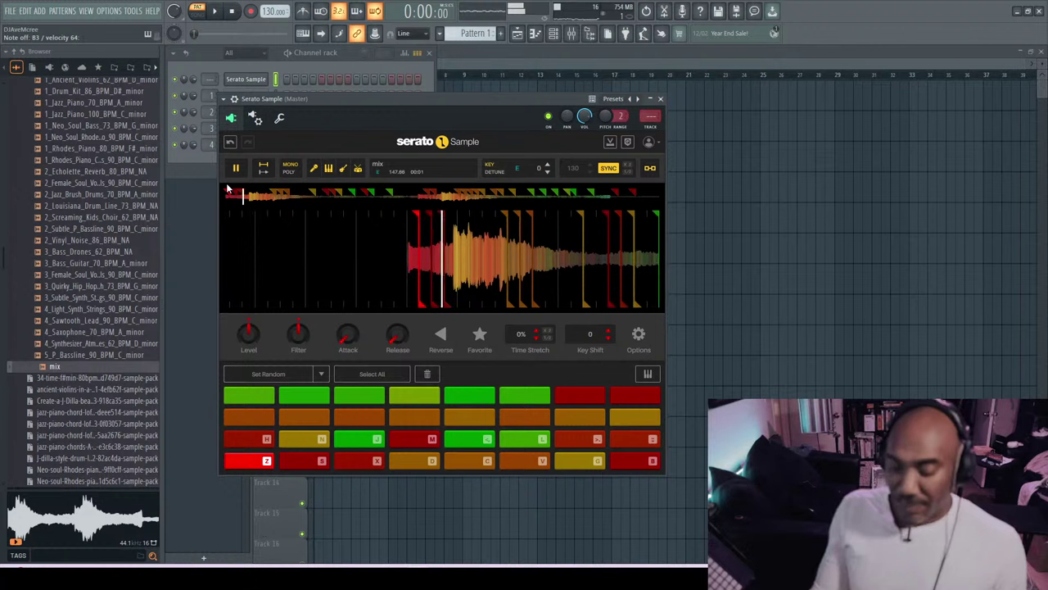
key(v)
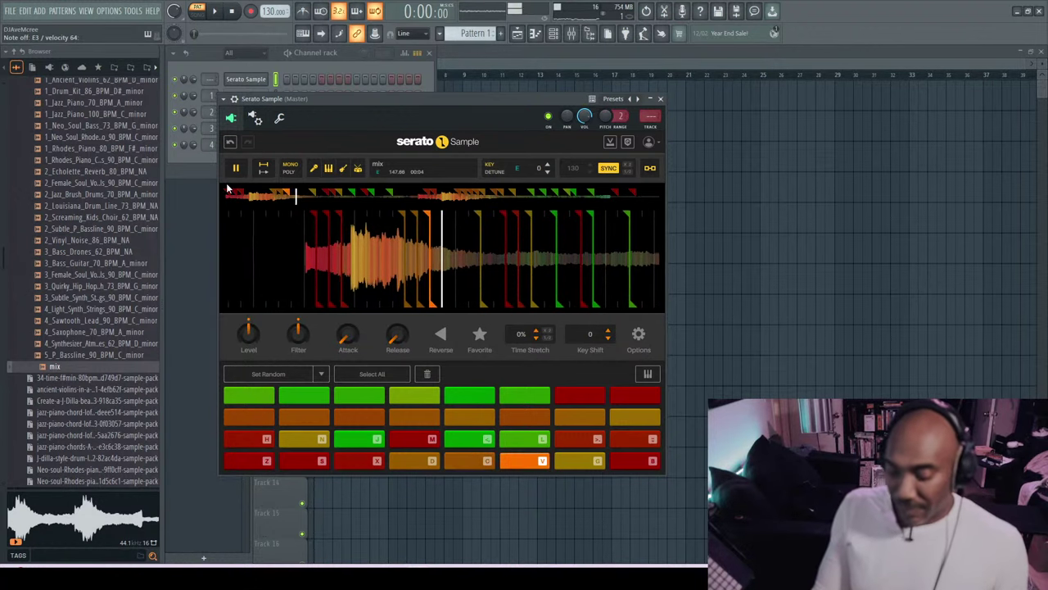
key(x)
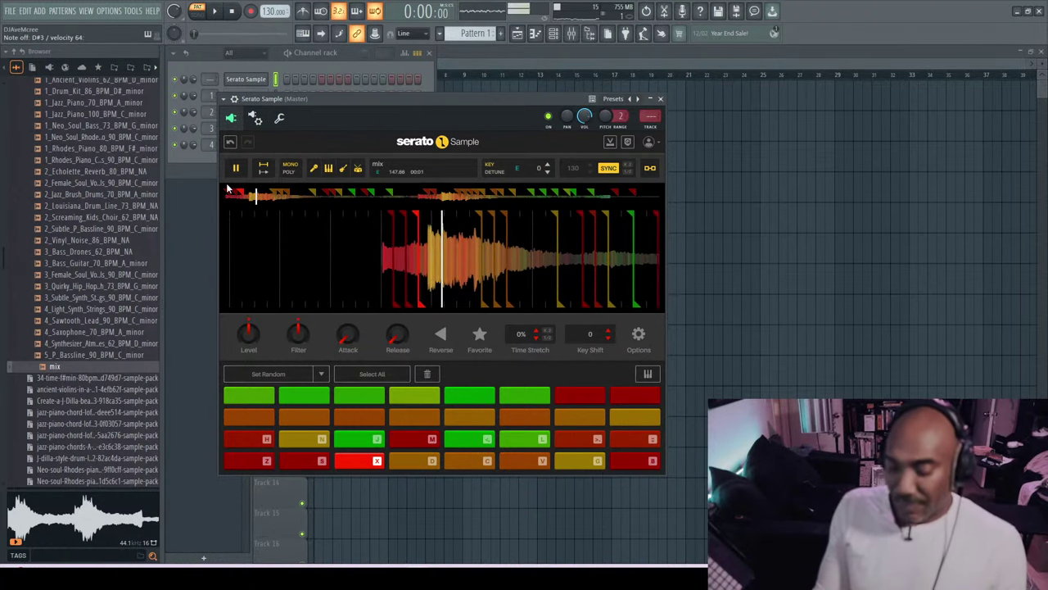
- Audition the random slice on pad Z once more
key(z)
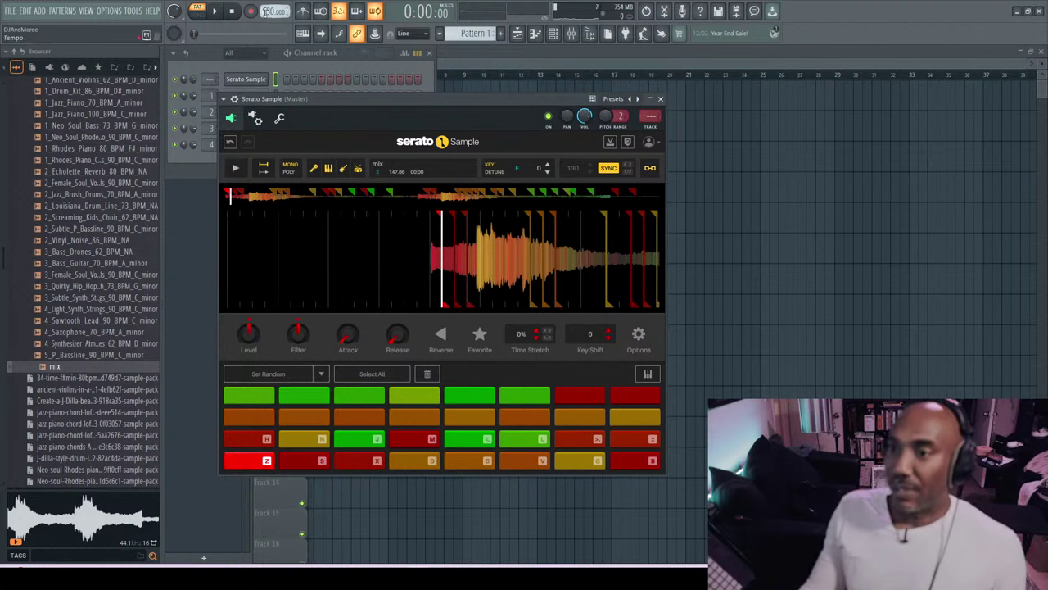
drag(265, 11, 270, 11)
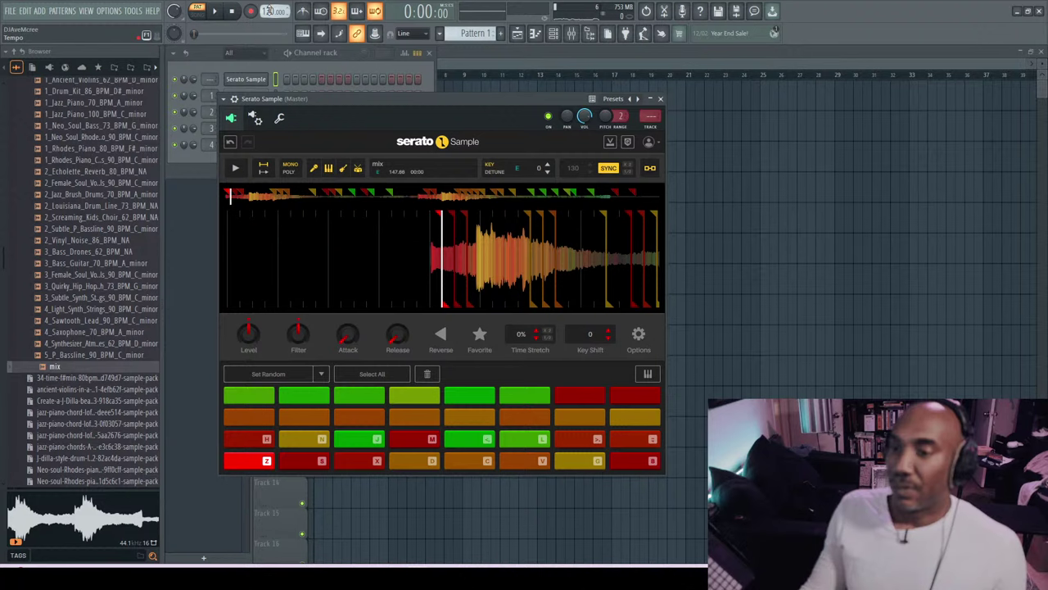
- Browse the Ave Patches 2016 library to Sound Creative Samples and open SC - NEPENTH3 and its SoundCreative - NEPENTH3 subfolder
scroll(1, 282, up, 10)
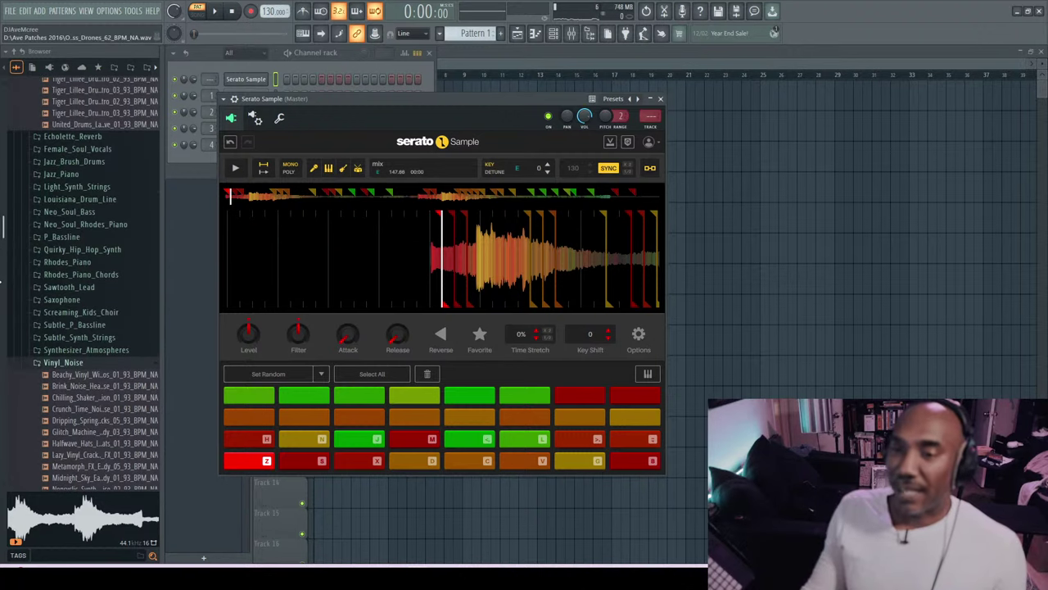
scroll(0, 281, up, 10)
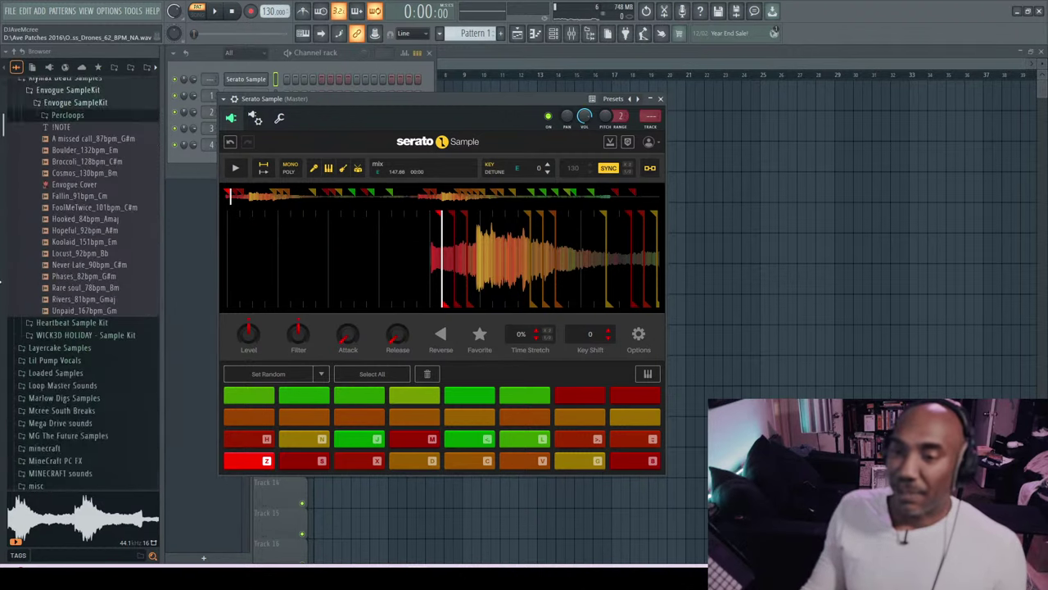
scroll(1, 282, up, 10)
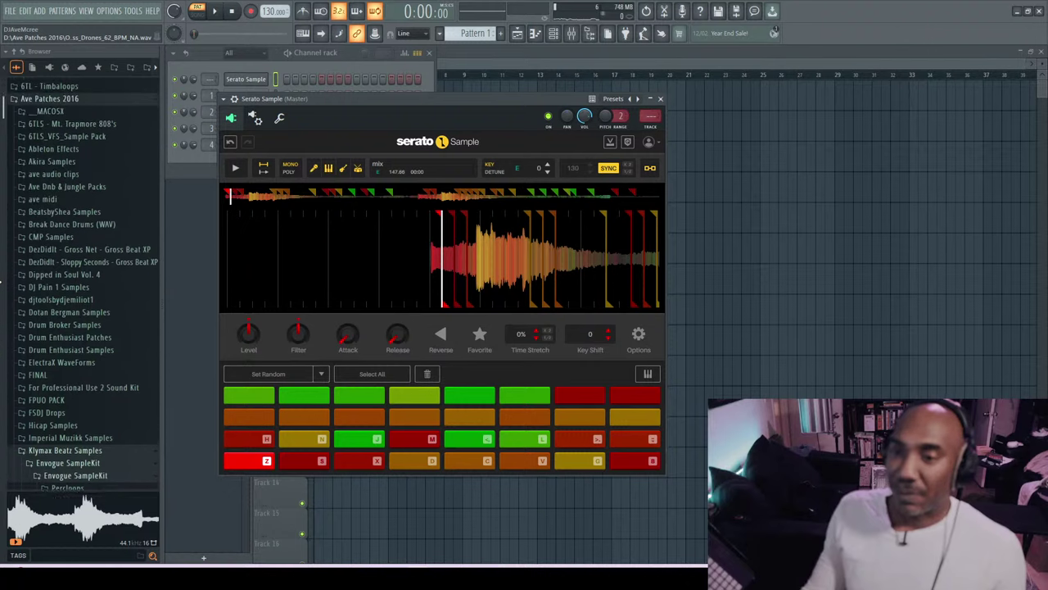
scroll(2, 282, down, 15)
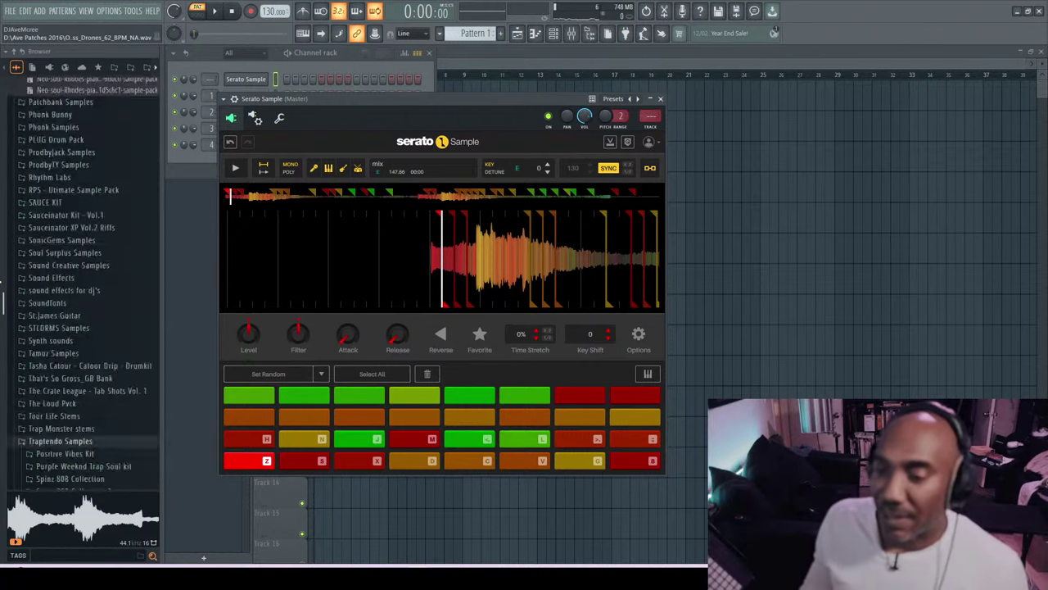
scroll(2, 282, down, 10)
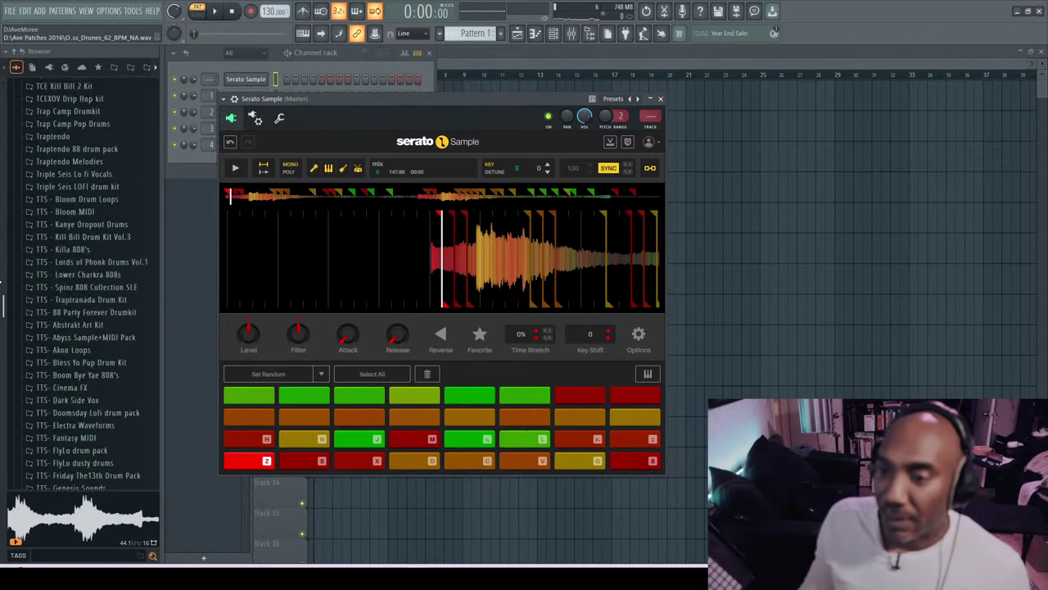
scroll(2, 283, up, 7)
scroll(4, 283, up, 3)
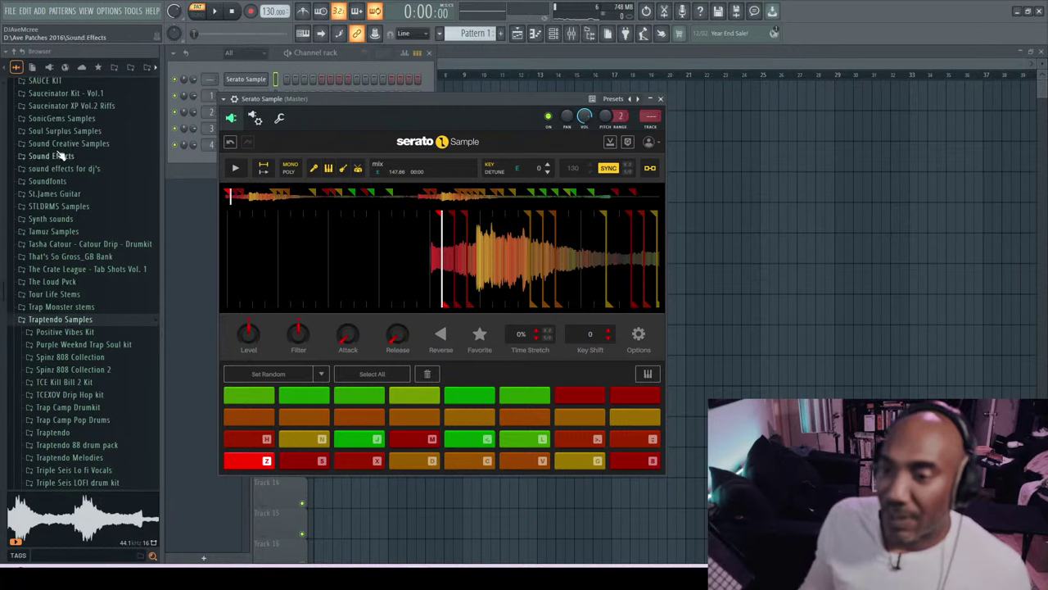
click(59, 144)
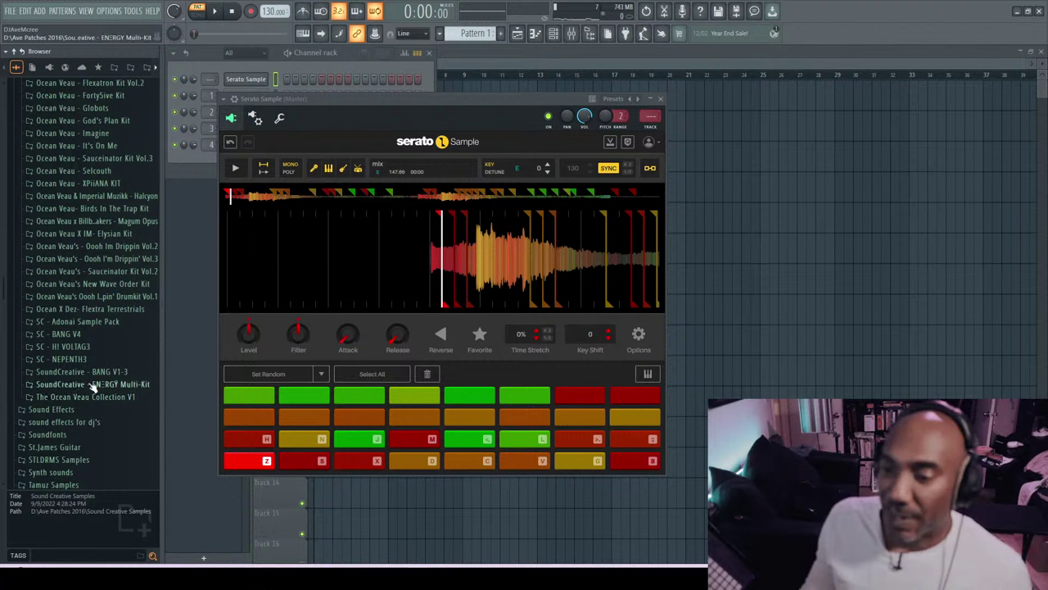
click(72, 359)
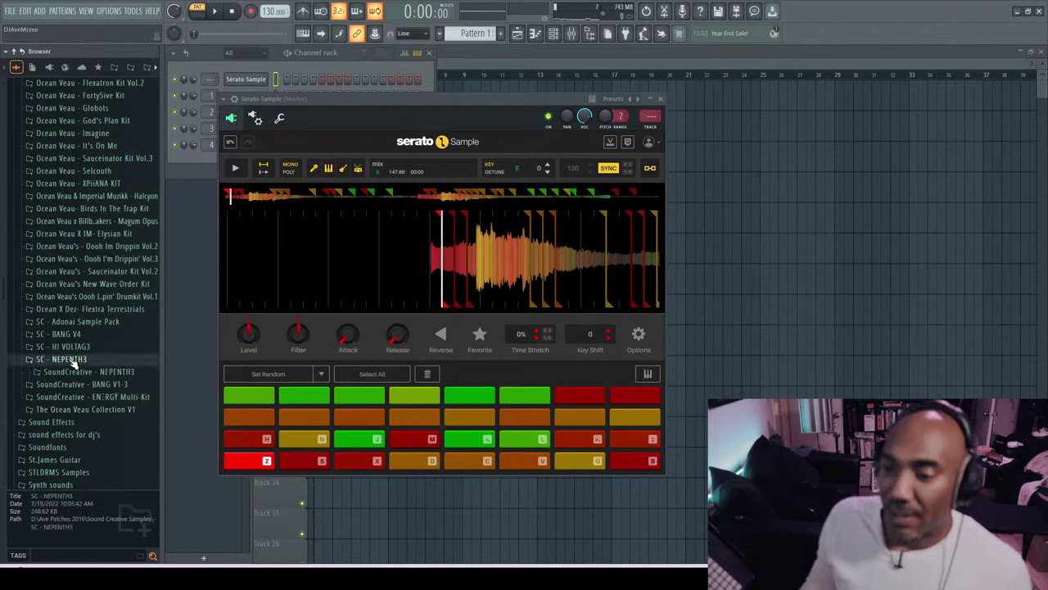
click(72, 364)
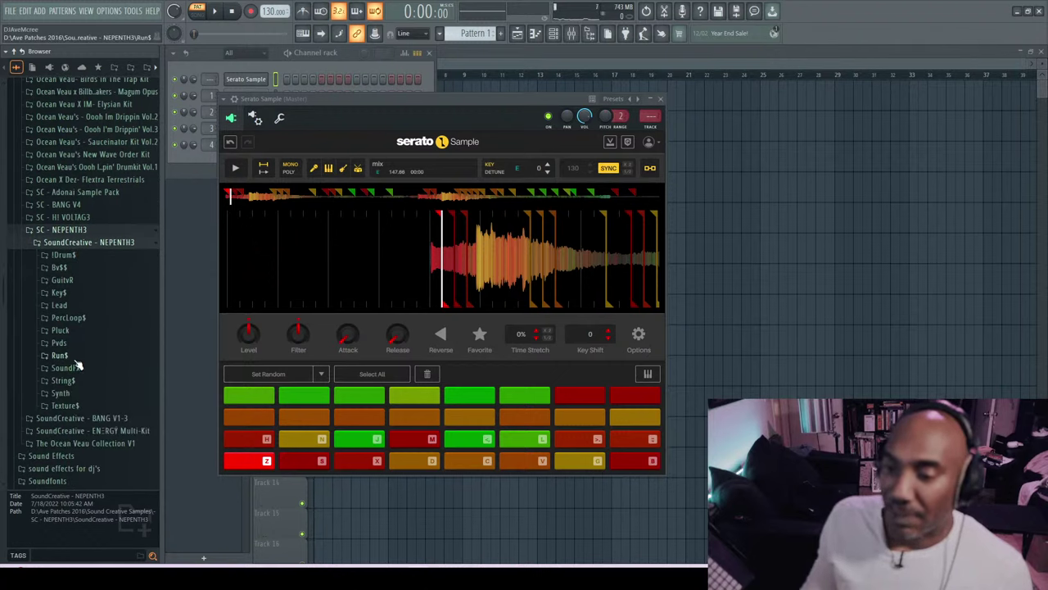
- Open the !Drum$ folder of the NEPENTH3 kit and expand its CLP subfolder
click(74, 267)
click(77, 267)
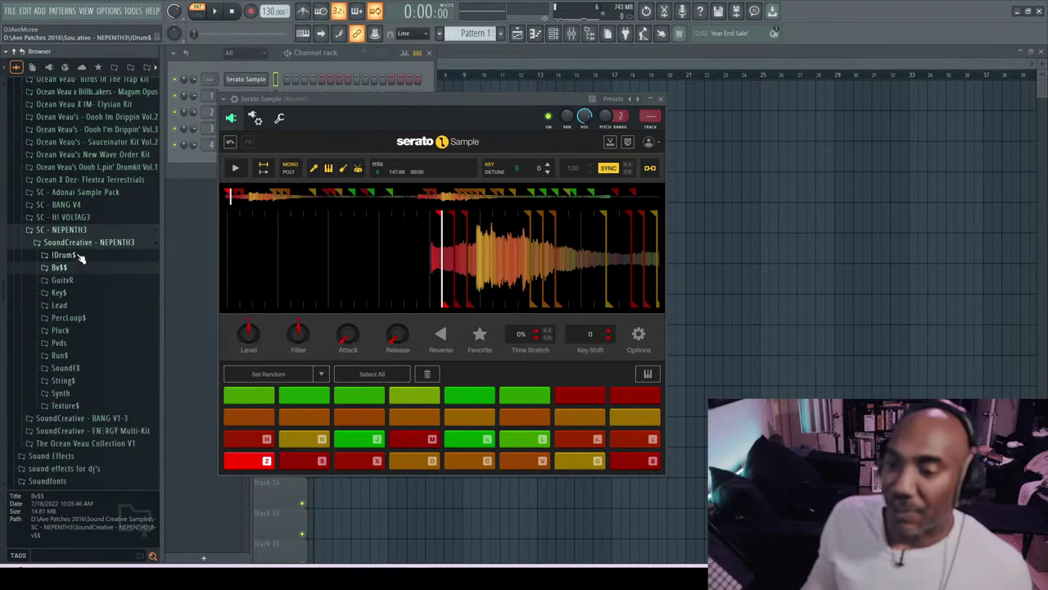
click(66, 254)
click(88, 281)
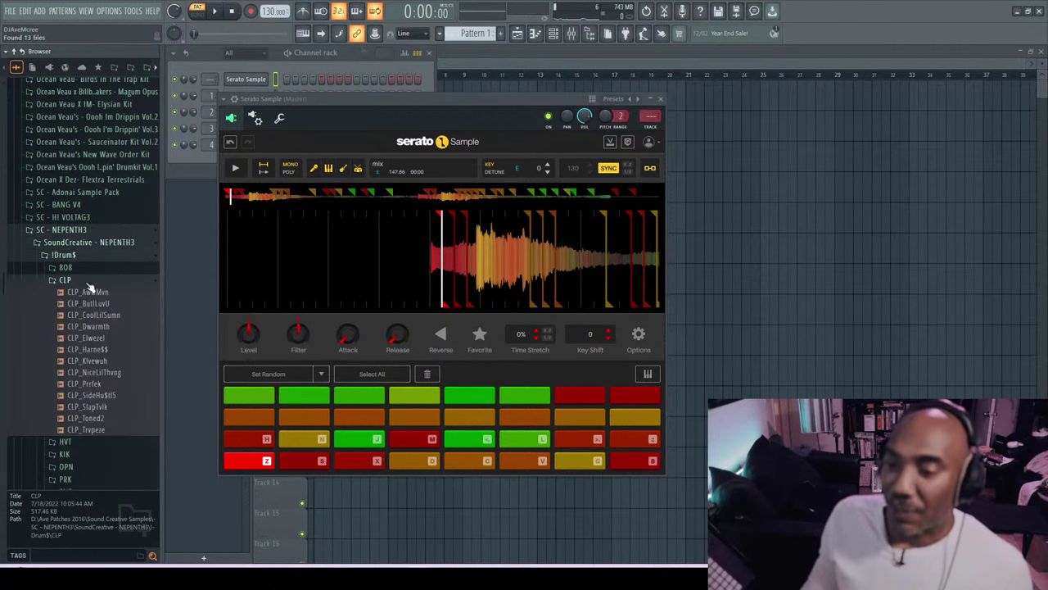
- Audition CLP_ButILuvU and CLP_CoolLilSumn, and load CLP_CoolLilSumn into the Clap channel
click(92, 303)
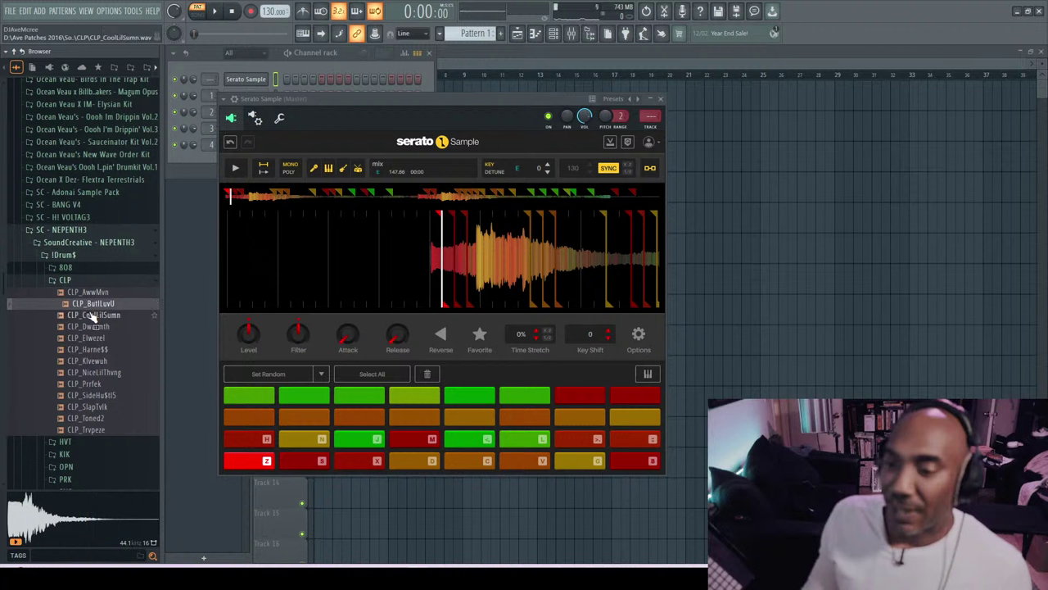
click(92, 316)
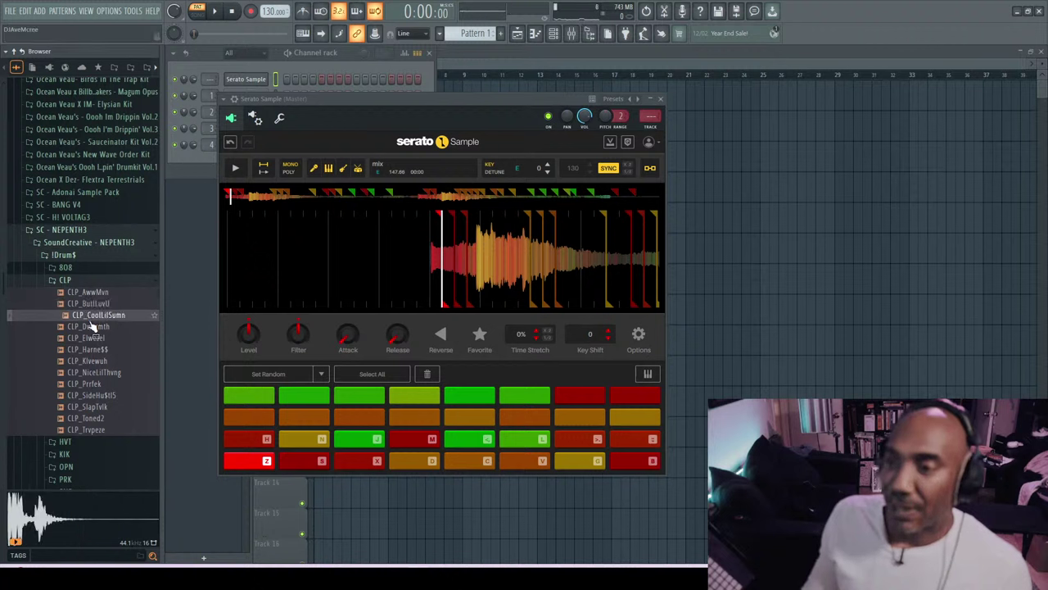
click(205, 59)
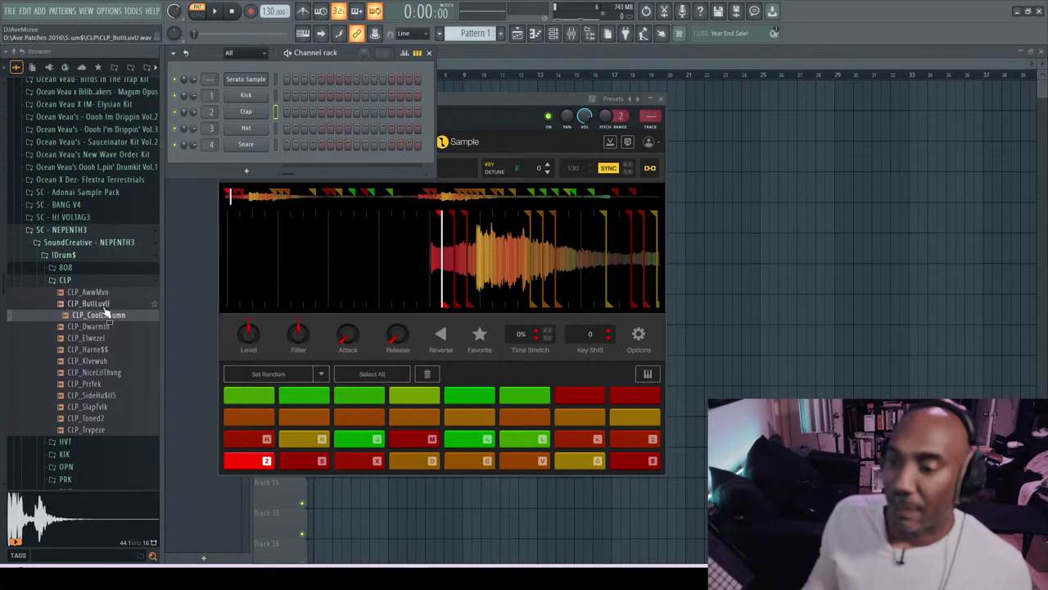
drag(98, 317, 256, 112)
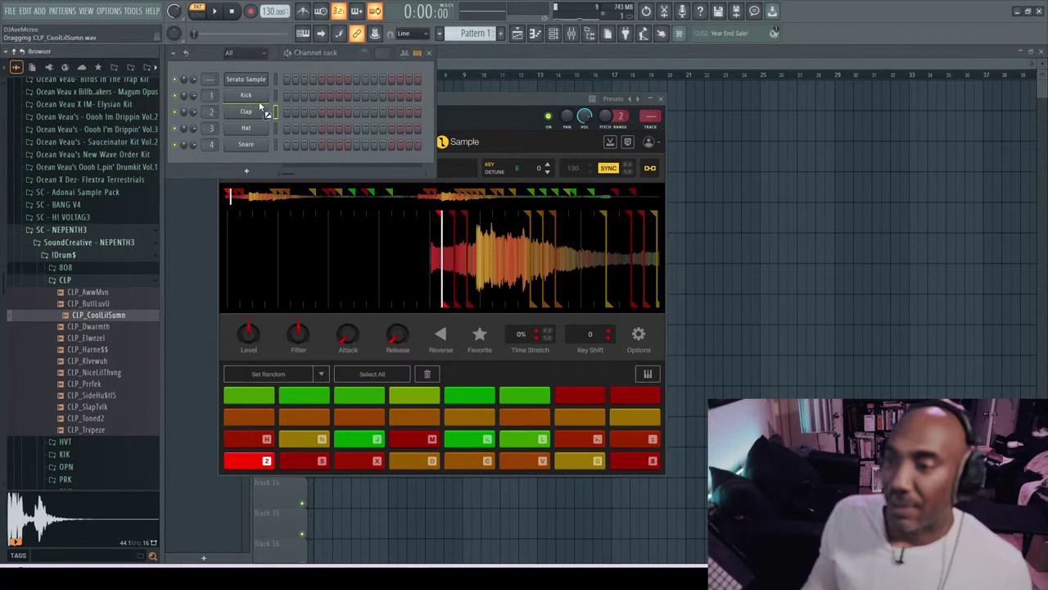
- Audition the remaining claps in the CLP folder, from CLP_Harne$$ through CLP_Trvpeze
click(94, 361)
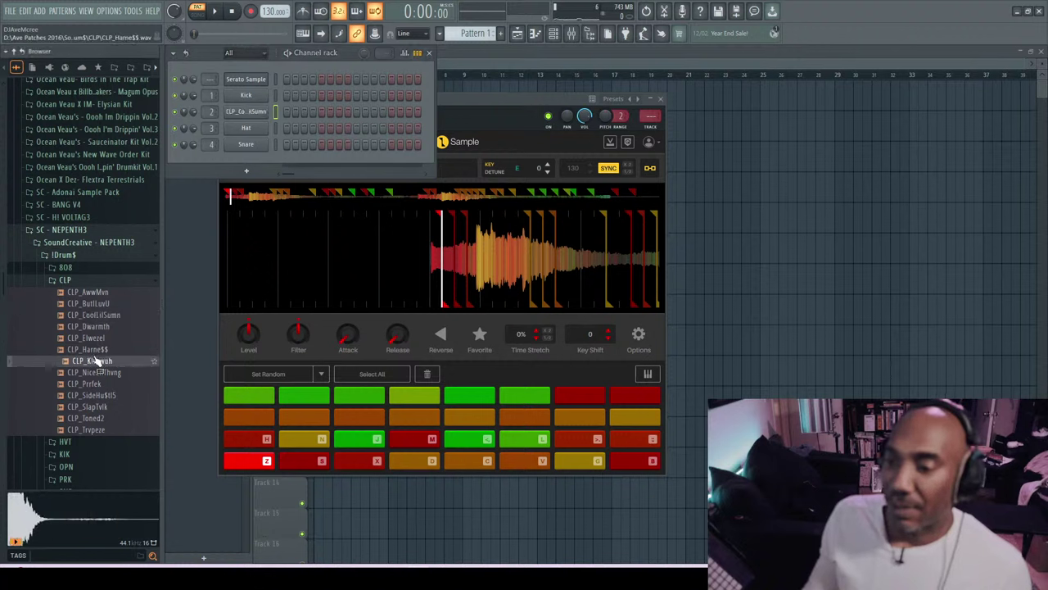
click(93, 349)
click(99, 372)
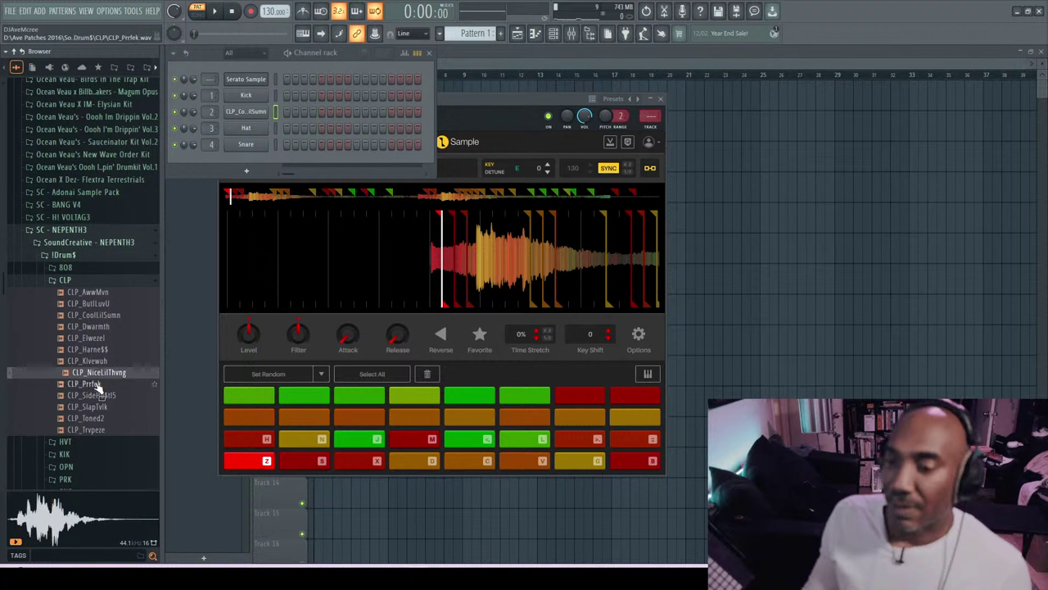
click(95, 384)
click(96, 396)
click(96, 406)
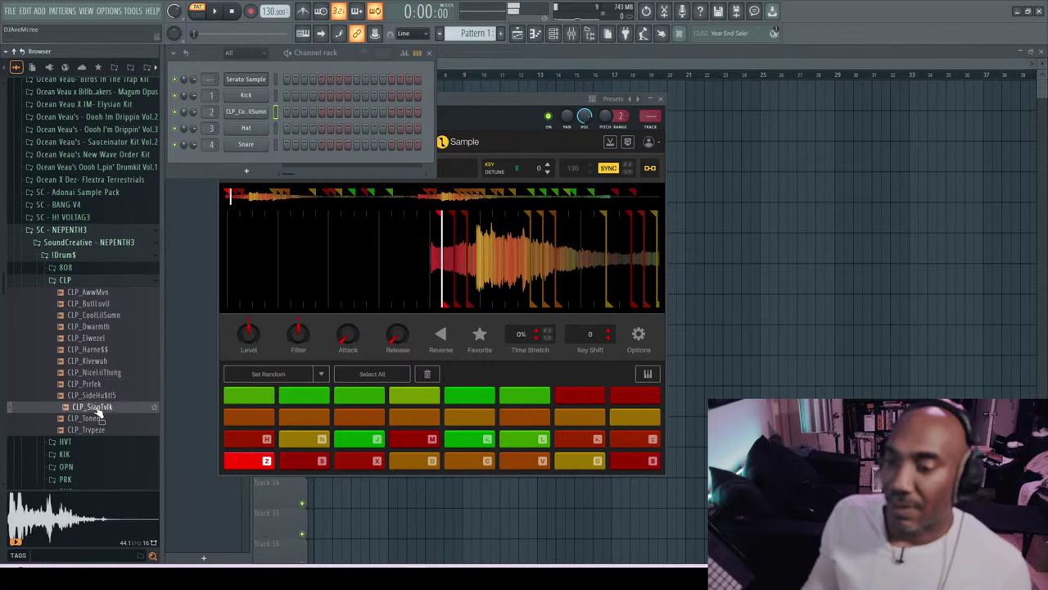
click(96, 417)
click(97, 429)
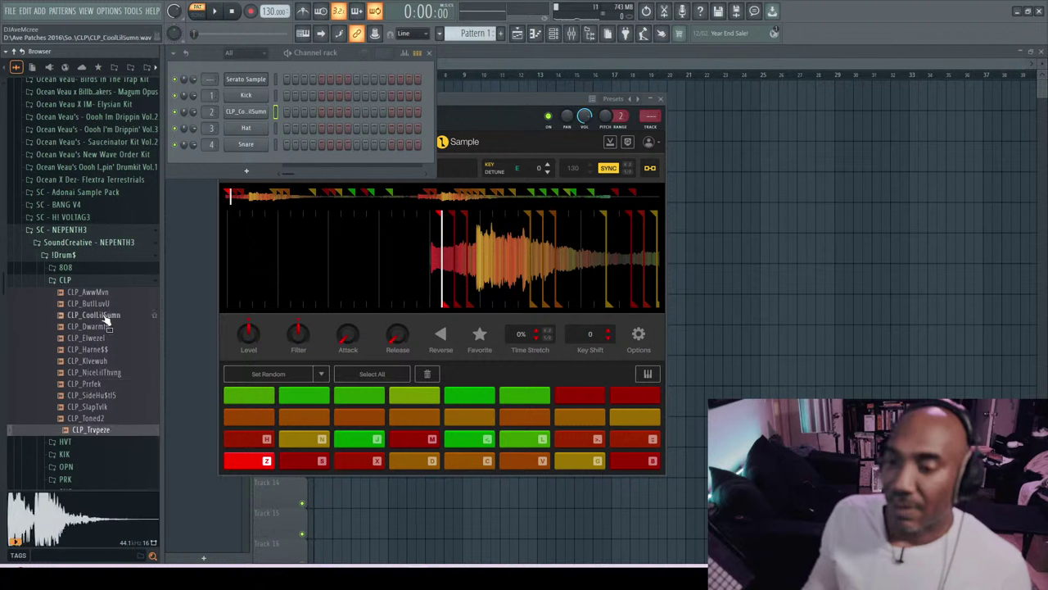
- Open the 808 folder and audition samples between 808_BvckBxne and 808_Proce$$R
click(96, 269)
click(94, 279)
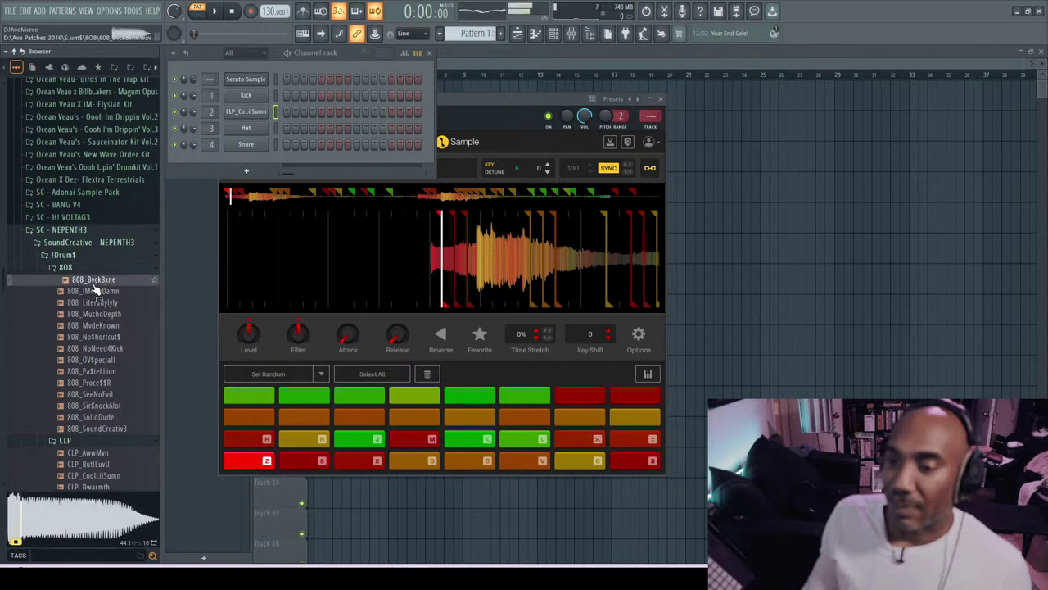
click(97, 303)
click(96, 325)
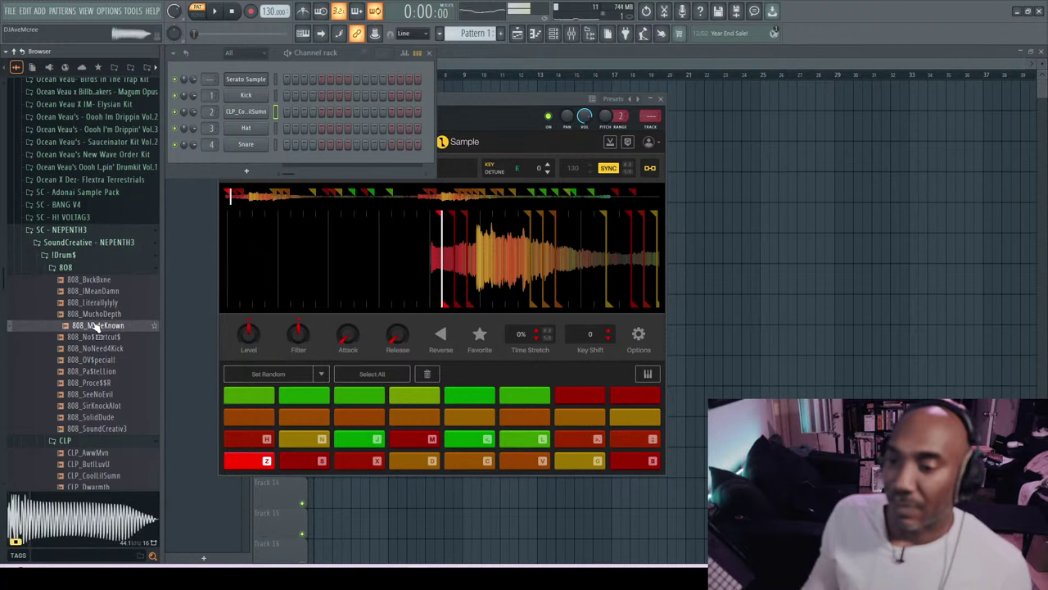
click(96, 338)
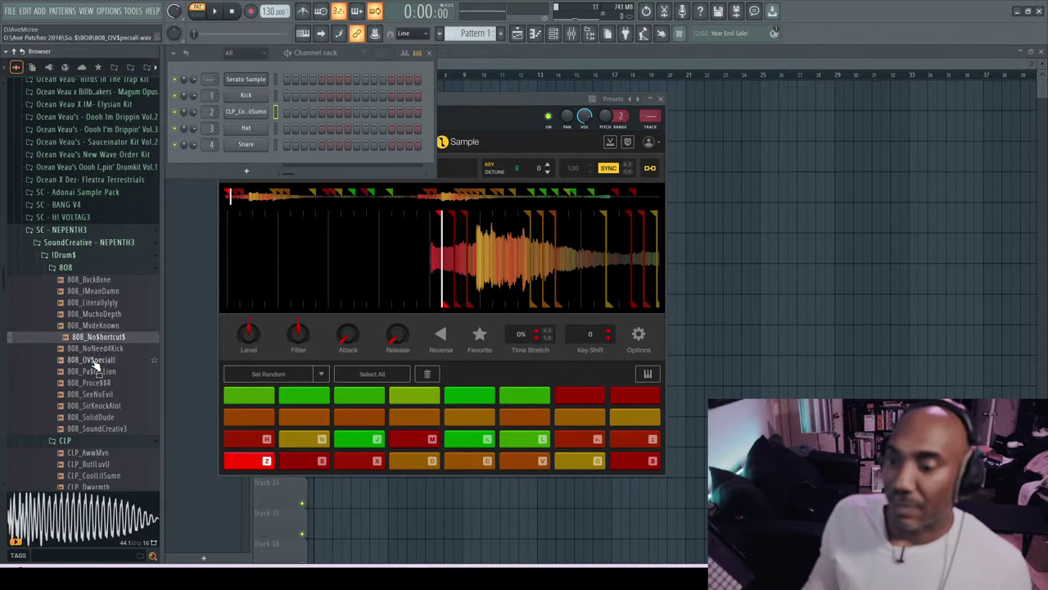
click(95, 359)
click(92, 372)
click(92, 383)
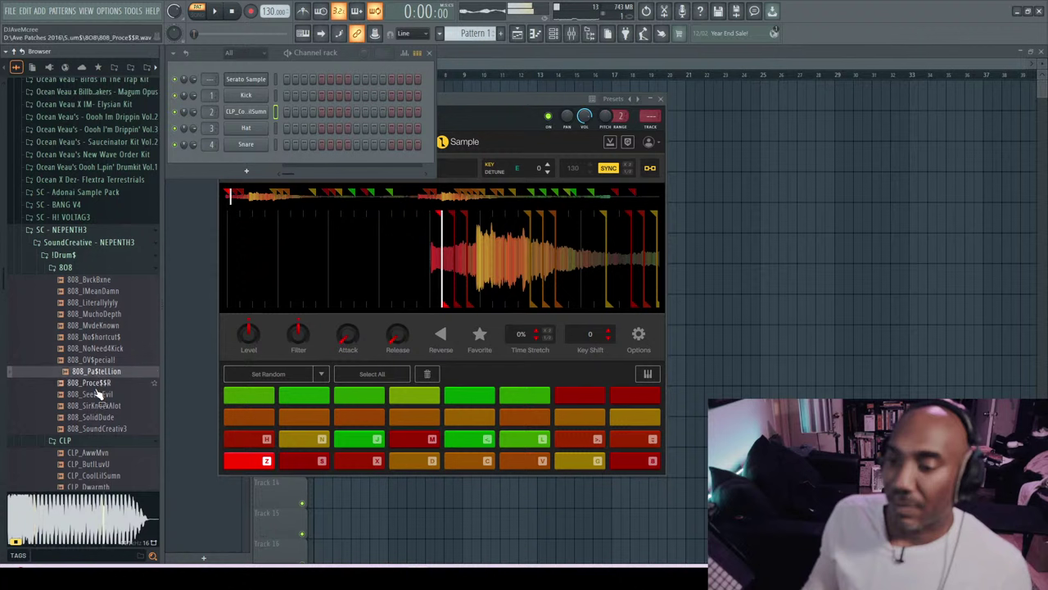
- Audition the last samples in the 808 folder and load 808_SoundCreativ3 into the Kick channel
click(97, 394)
click(93, 382)
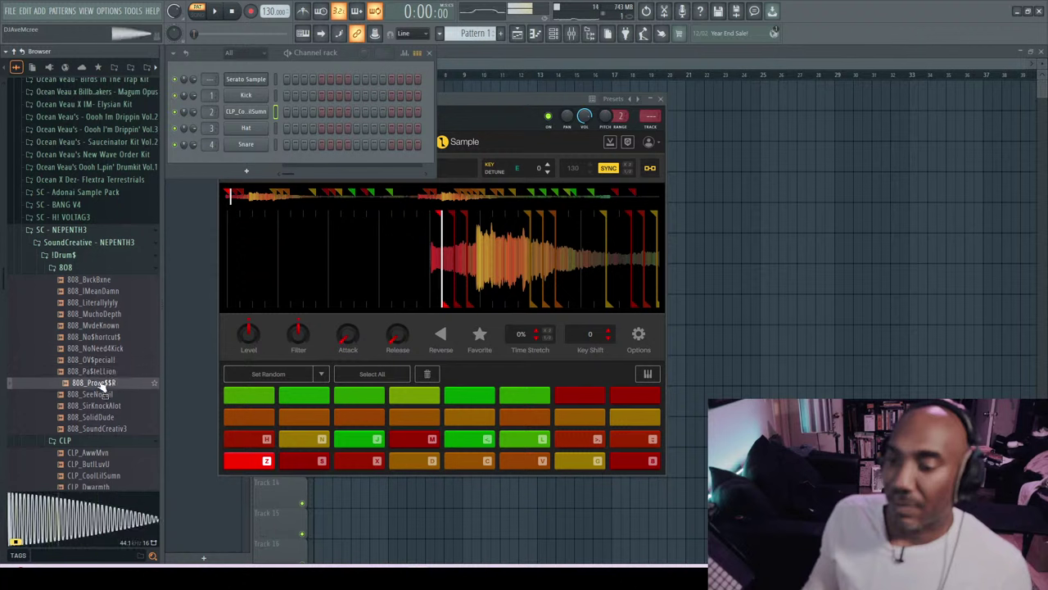
click(99, 405)
click(99, 416)
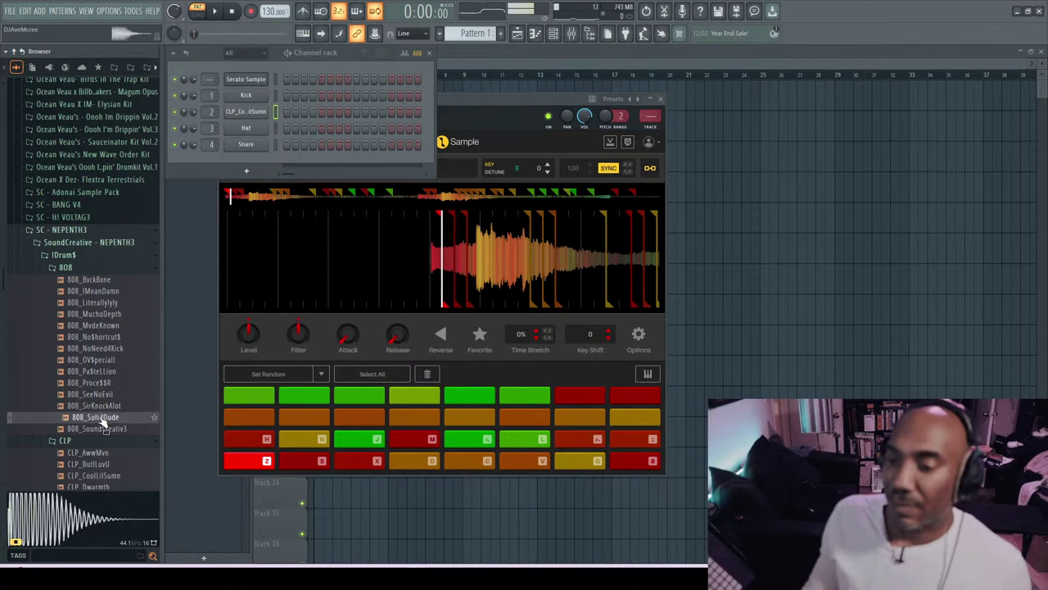
click(101, 428)
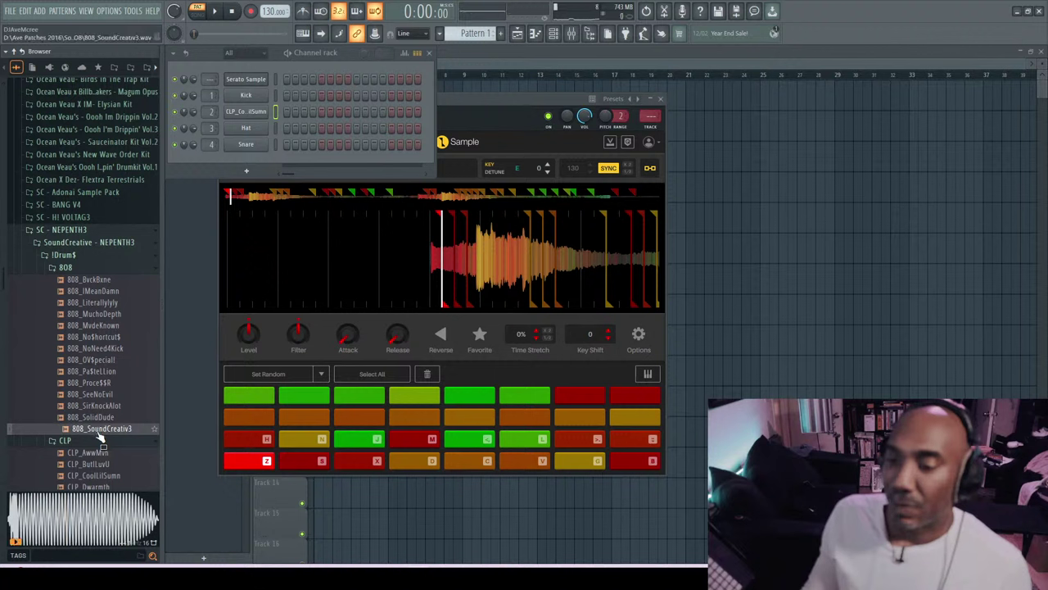
drag(101, 430, 246, 96)
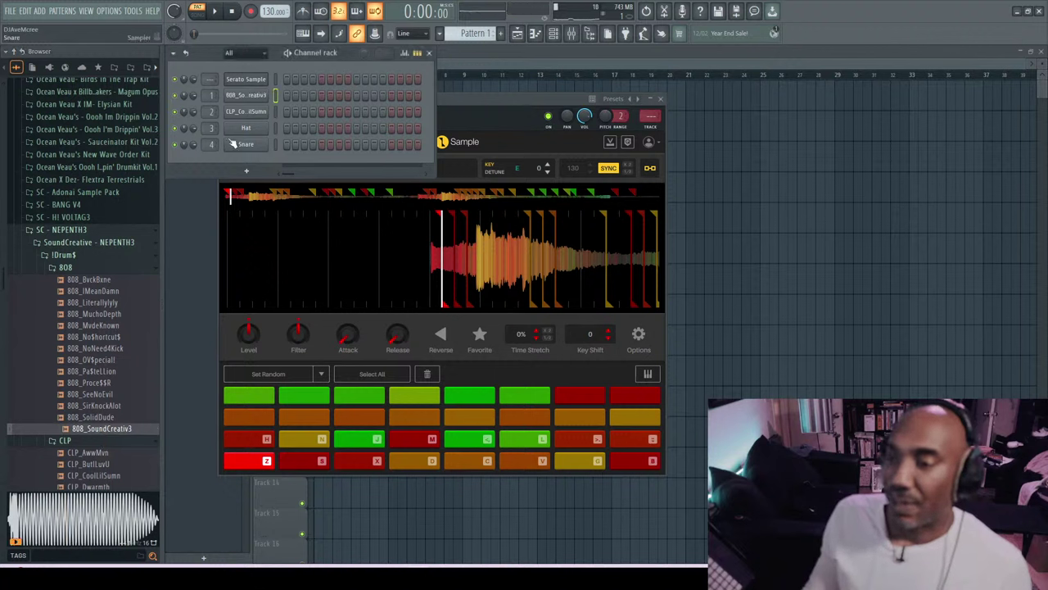
- Toggle the Cut itself option on the 808_SoundCreativ3, CLP_CoolLilSumn, Hat and Snare channels
right_click(254, 96)
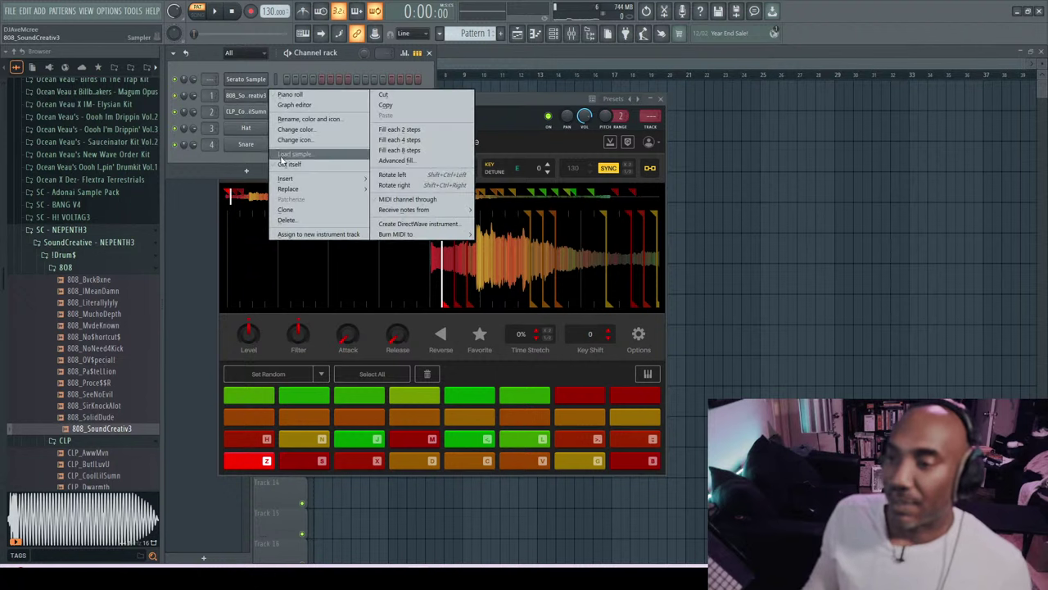
click(283, 168)
right_click(260, 114)
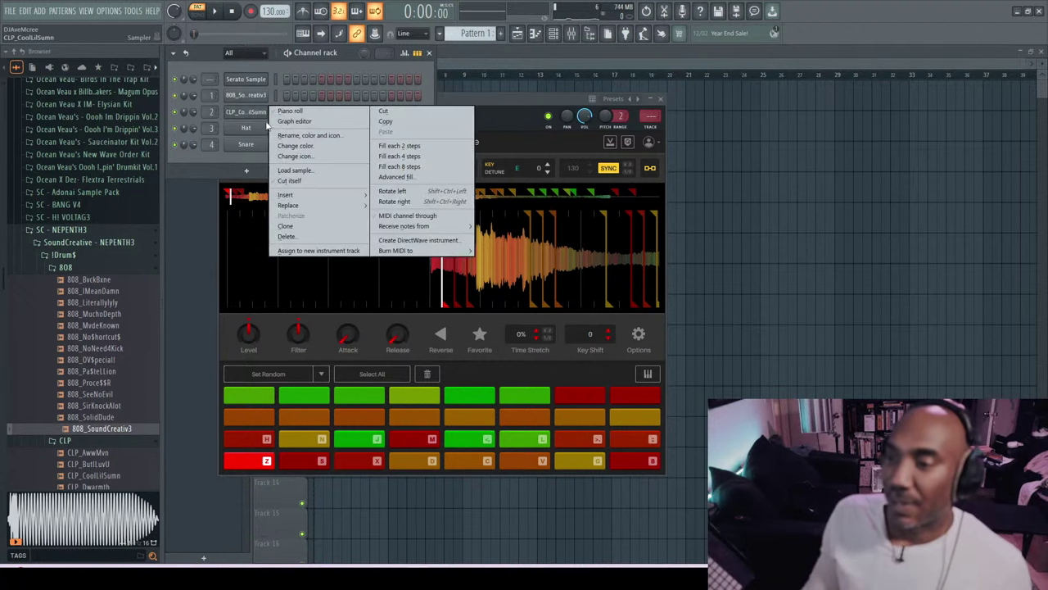
click(289, 180)
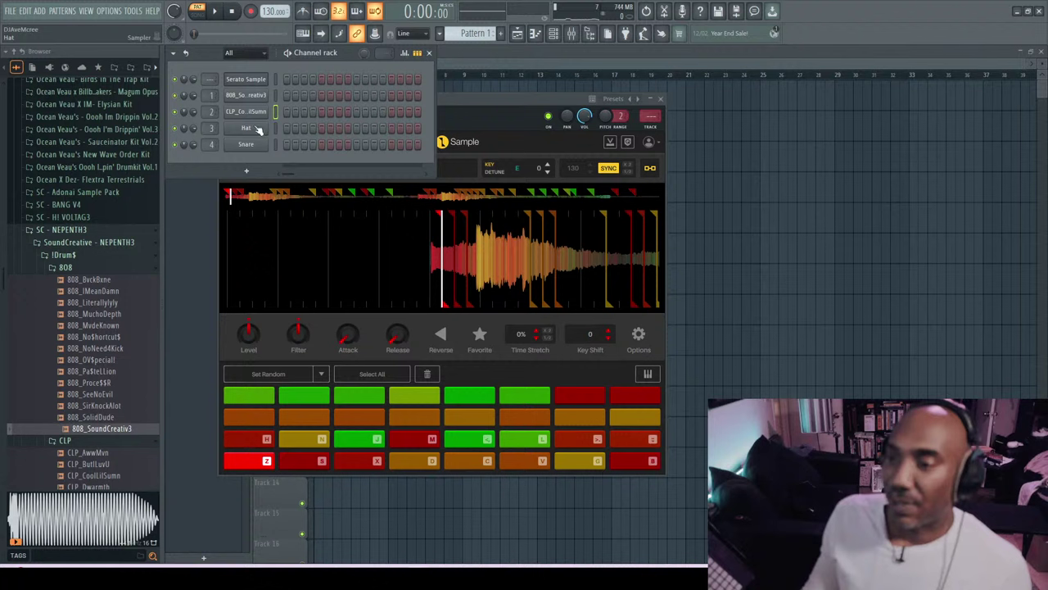
right_click(259, 130)
click(289, 195)
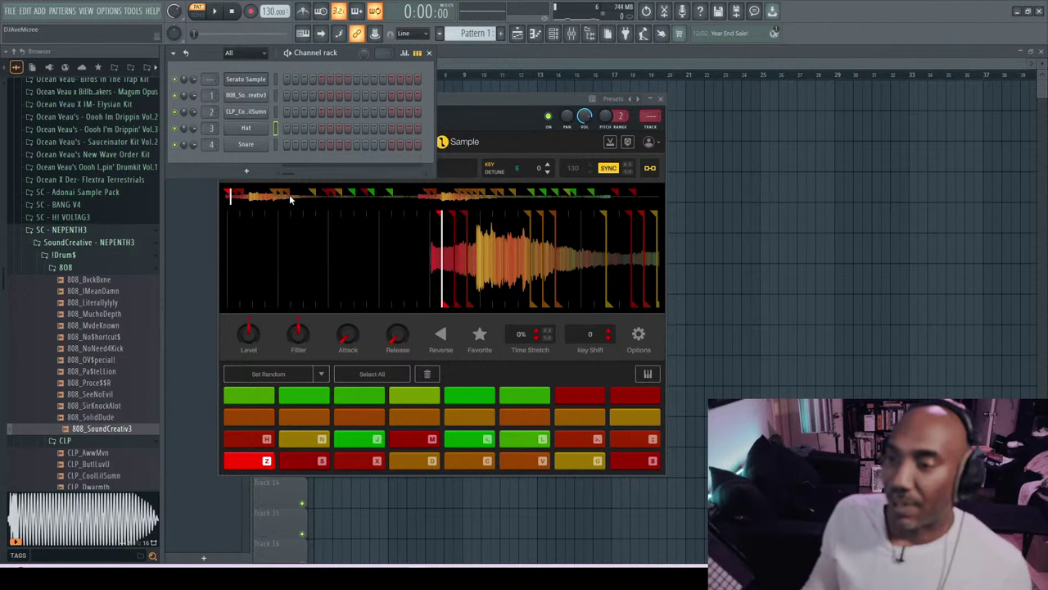
right_click(260, 147)
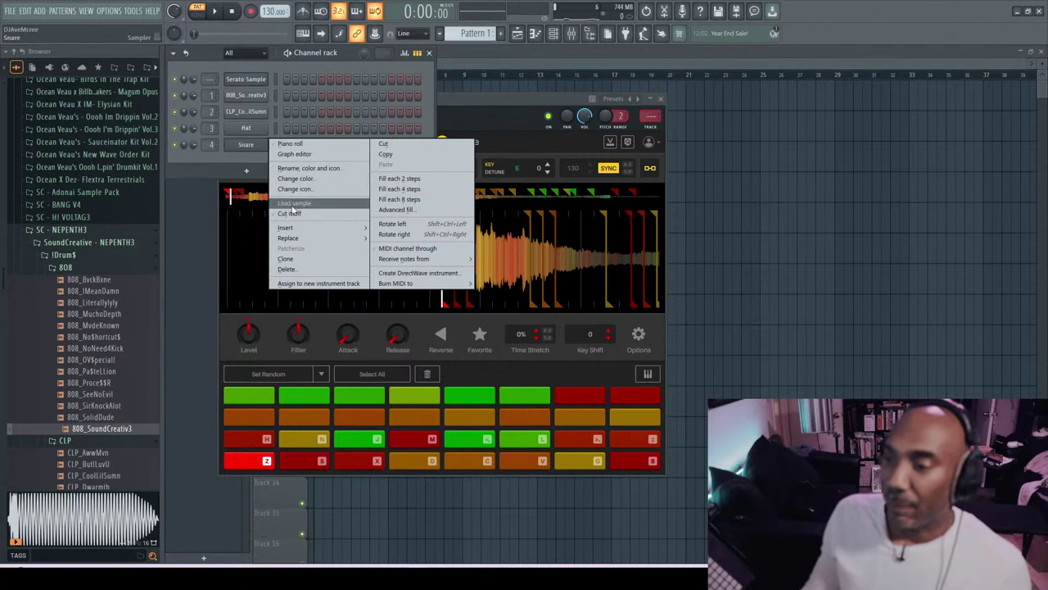
click(289, 213)
- Open the HVT folder, audition hi-hats from HVT_Eurpreme through HVT_Khurvcter, and load HVT_Hin3$$ into the Hat channel
click(106, 269)
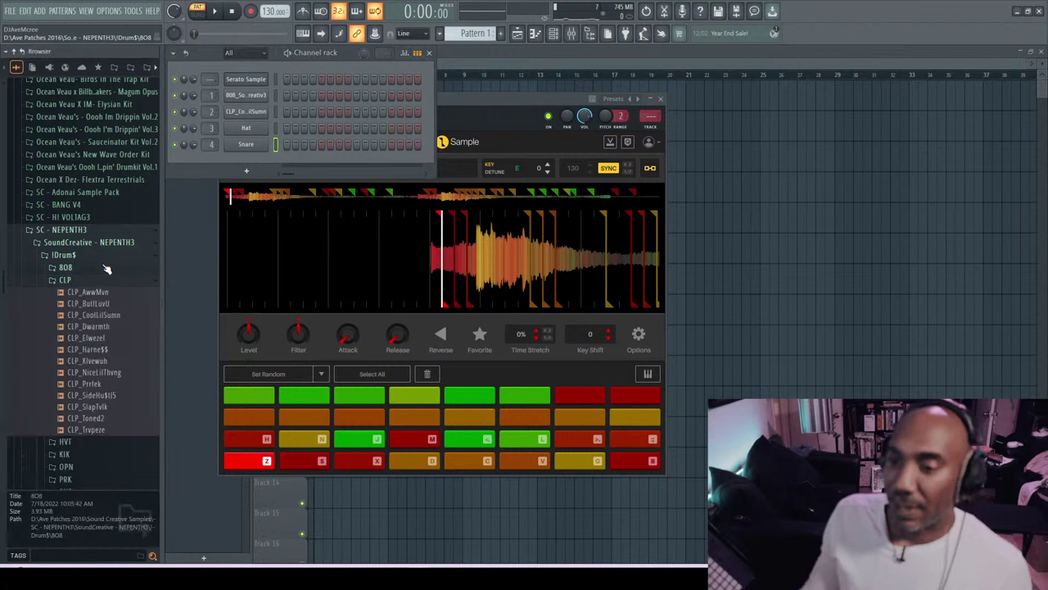
click(96, 441)
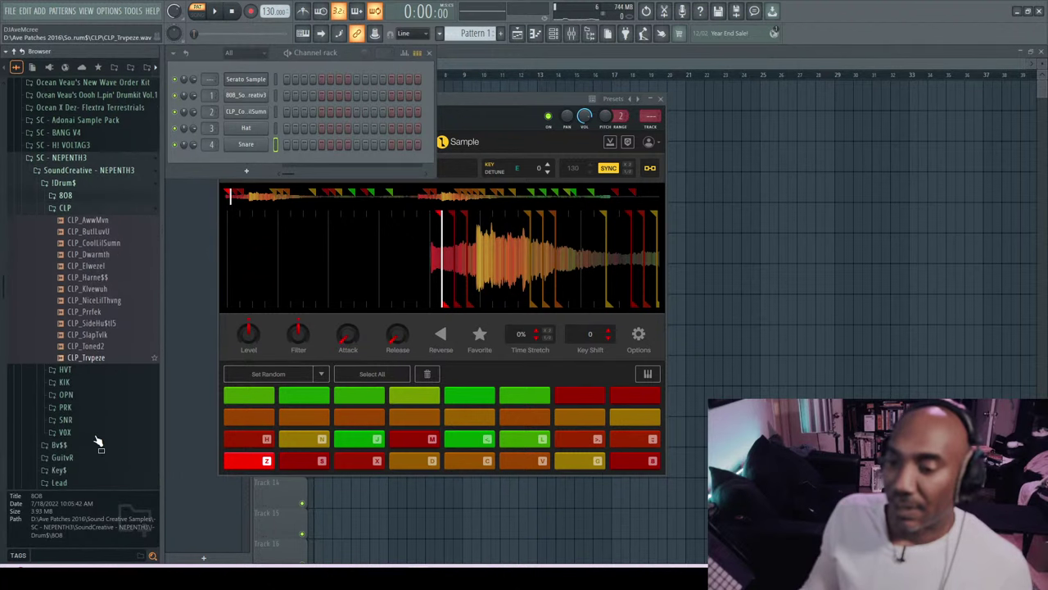
click(92, 380)
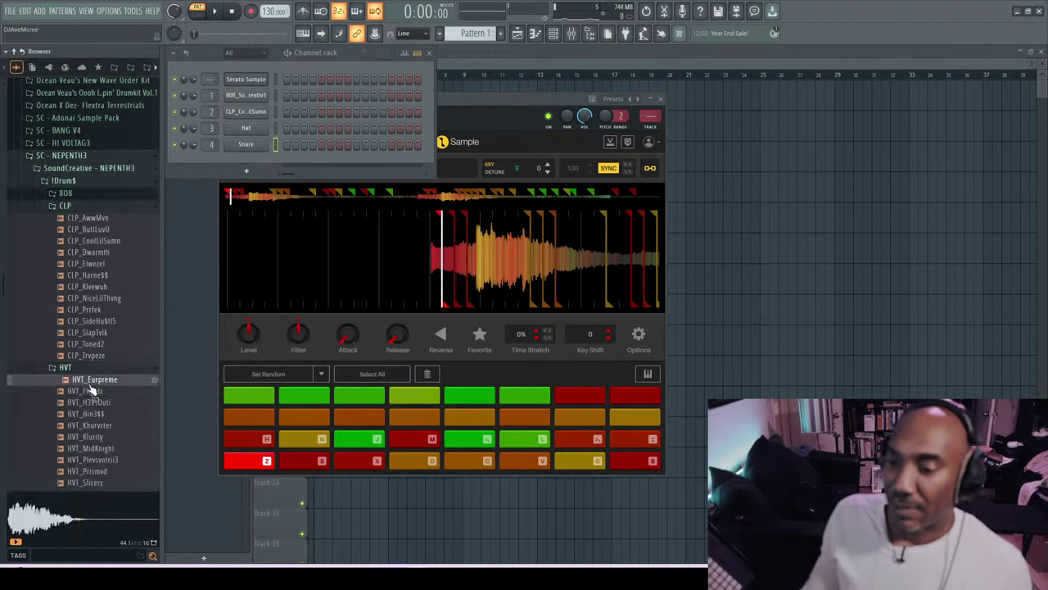
click(93, 402)
click(96, 415)
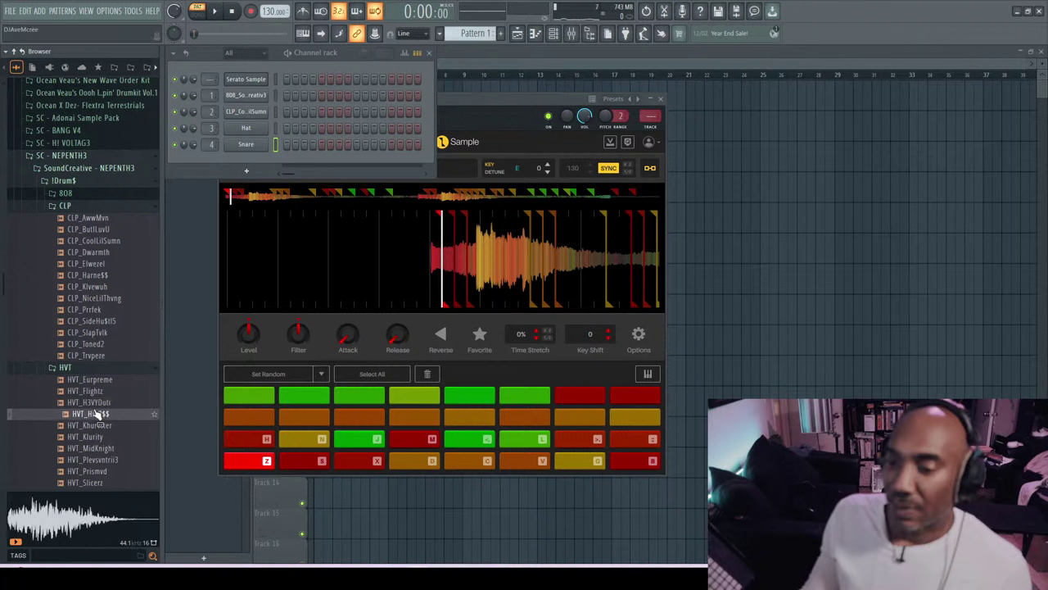
click(98, 427)
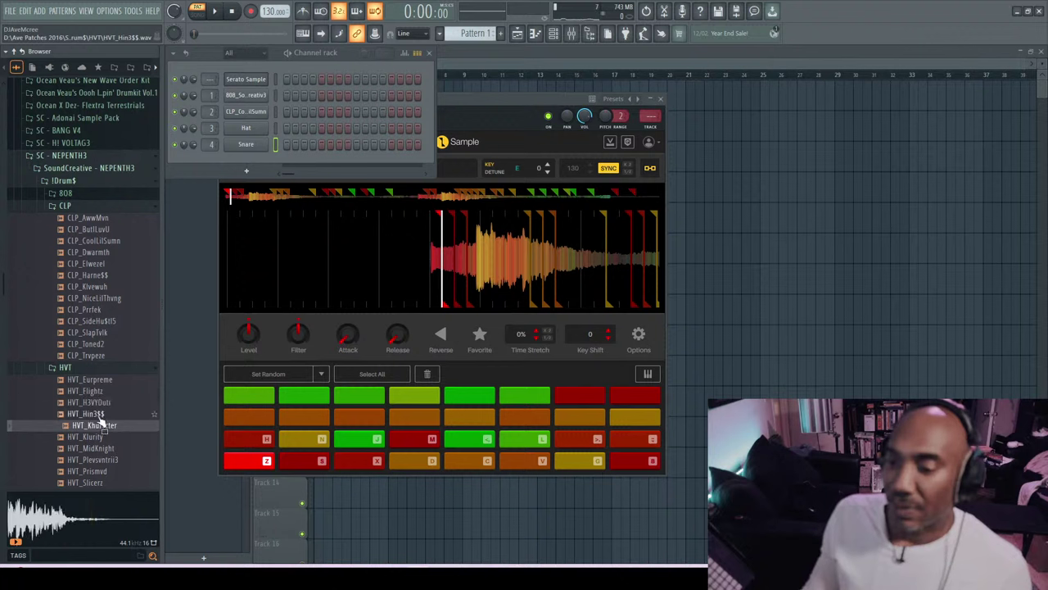
click(100, 415)
drag(100, 418, 264, 131)
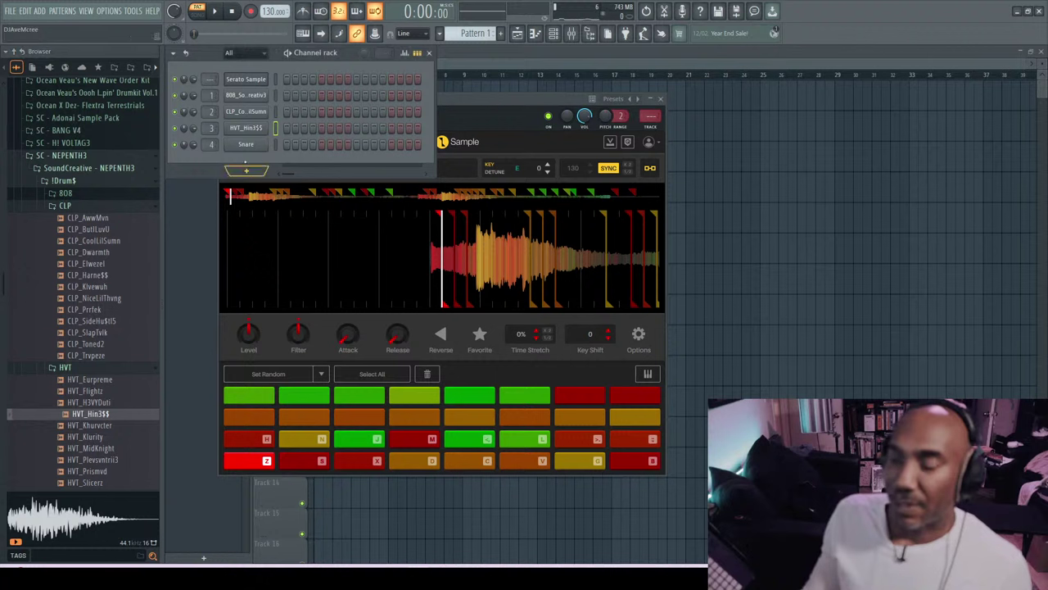
- Audition the last samples in the HVT folder and load HVT_SolidStvte into the Snare channel
scroll(98, 456, down, 1)
scroll(102, 460, down, 5)
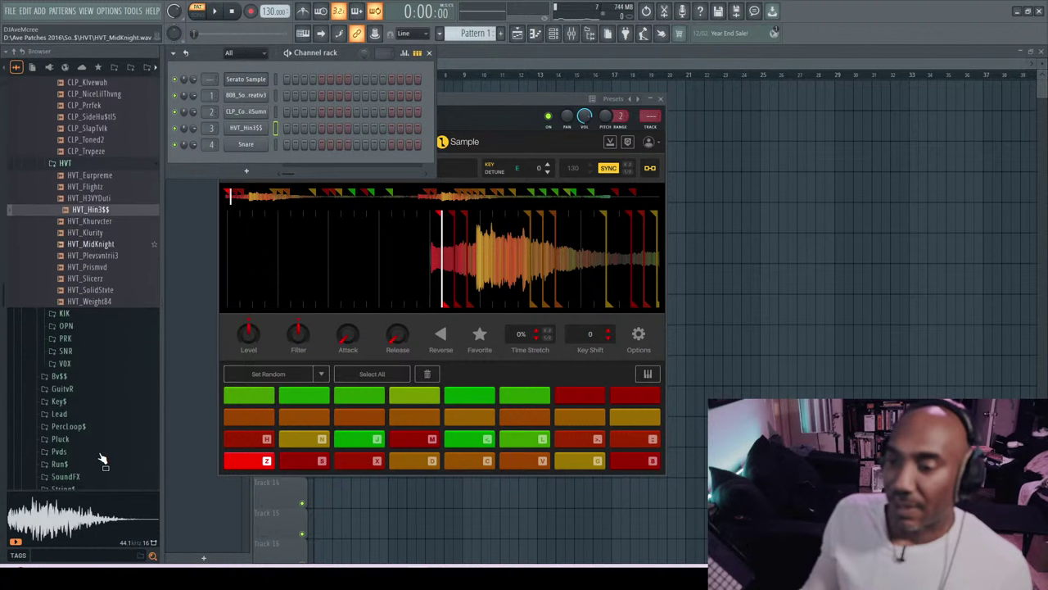
click(103, 289)
click(104, 302)
click(104, 292)
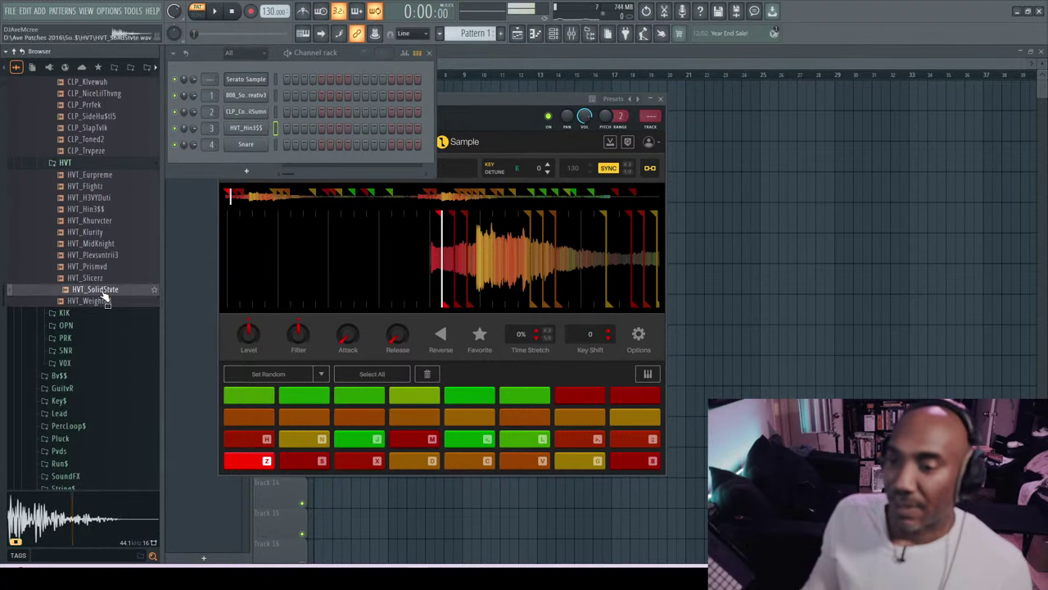
click(276, 146)
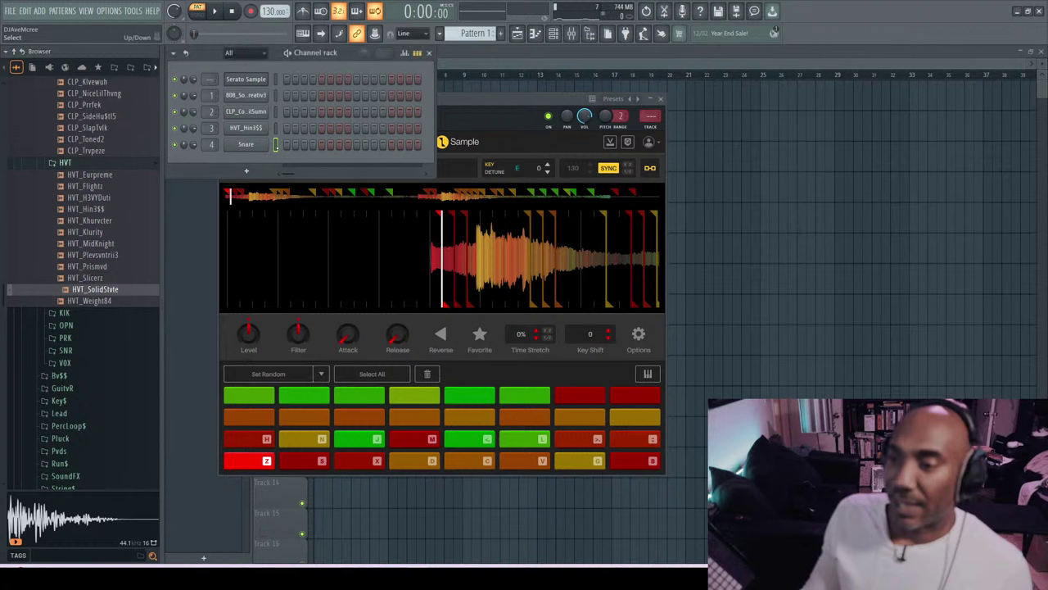
drag(118, 295, 231, 145)
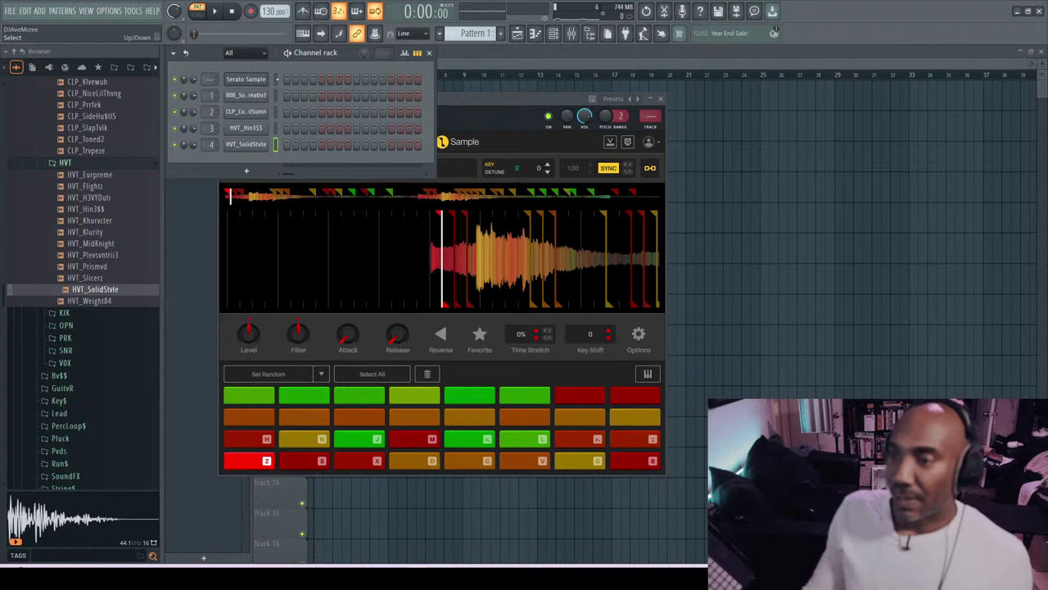
- Set the pattern length to 8 bars and record a Serato Sample chop melody into it at 146 BPM
click(385, 56)
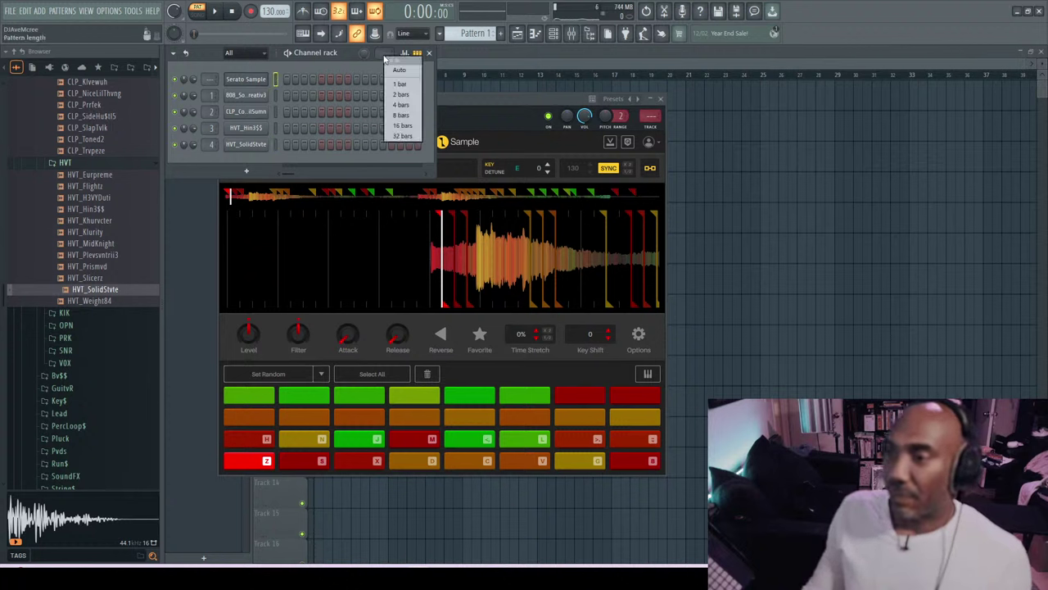
click(406, 116)
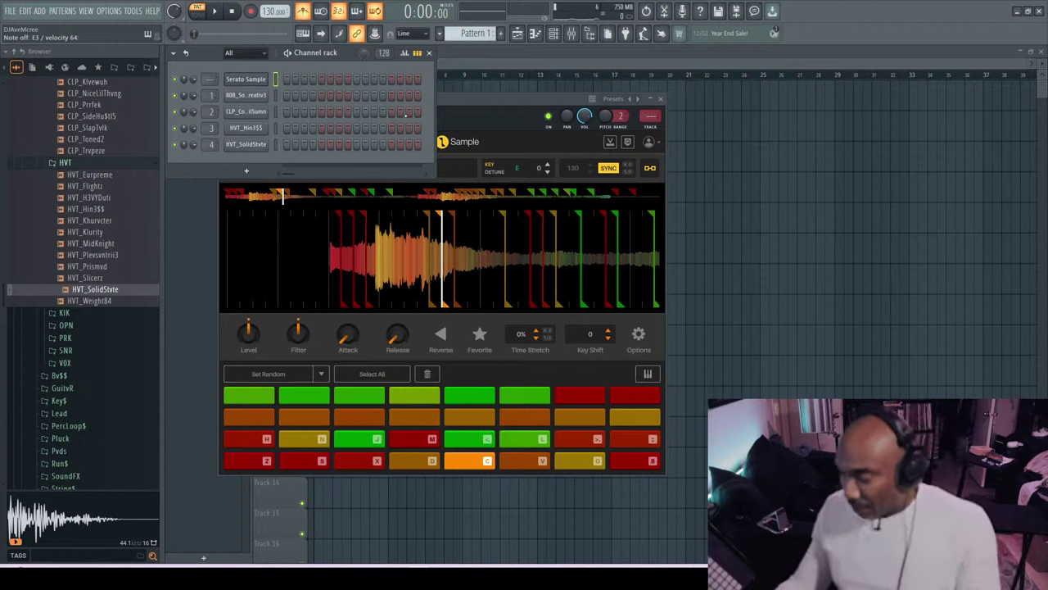
key(space)
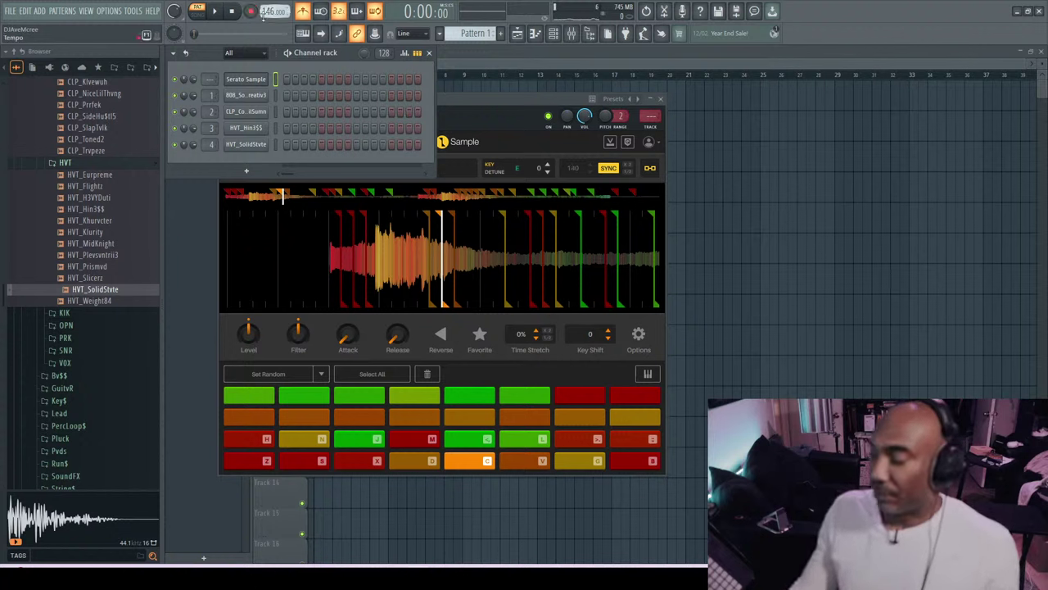
key(r)
key(space)
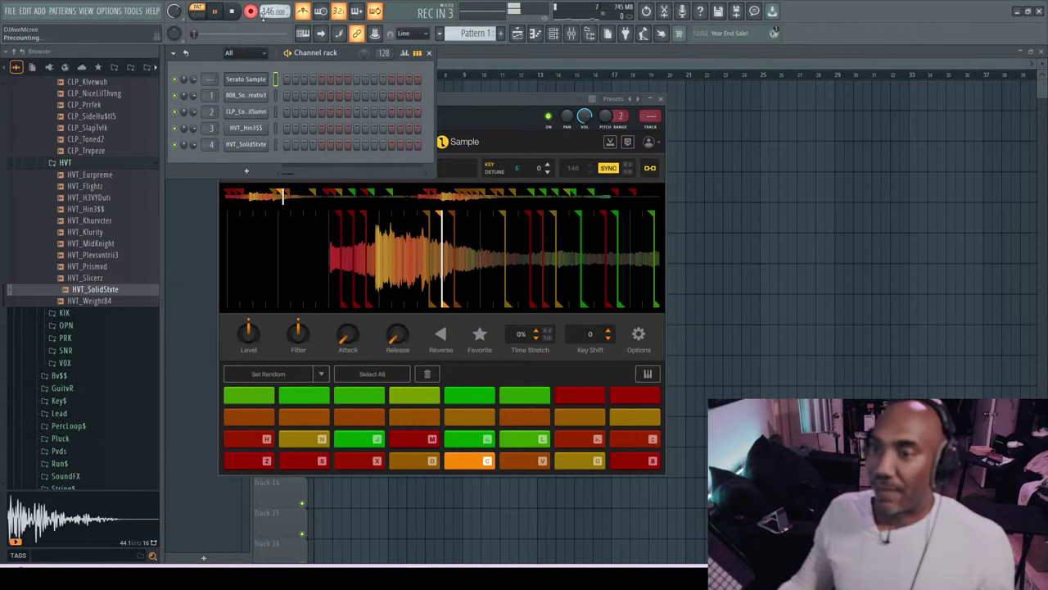
key(space)
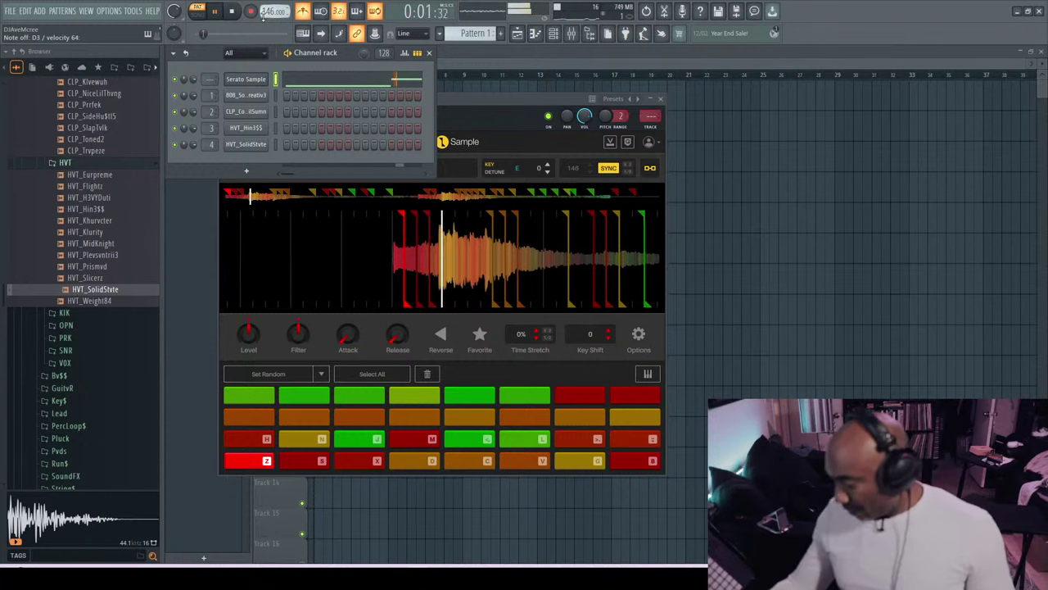
key(F7)
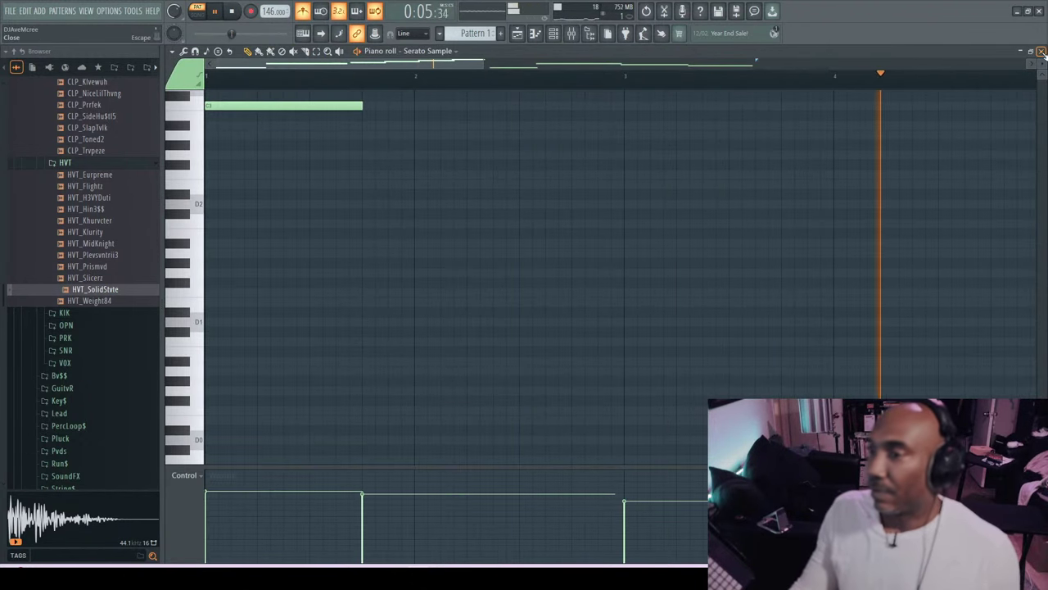
key(F7)
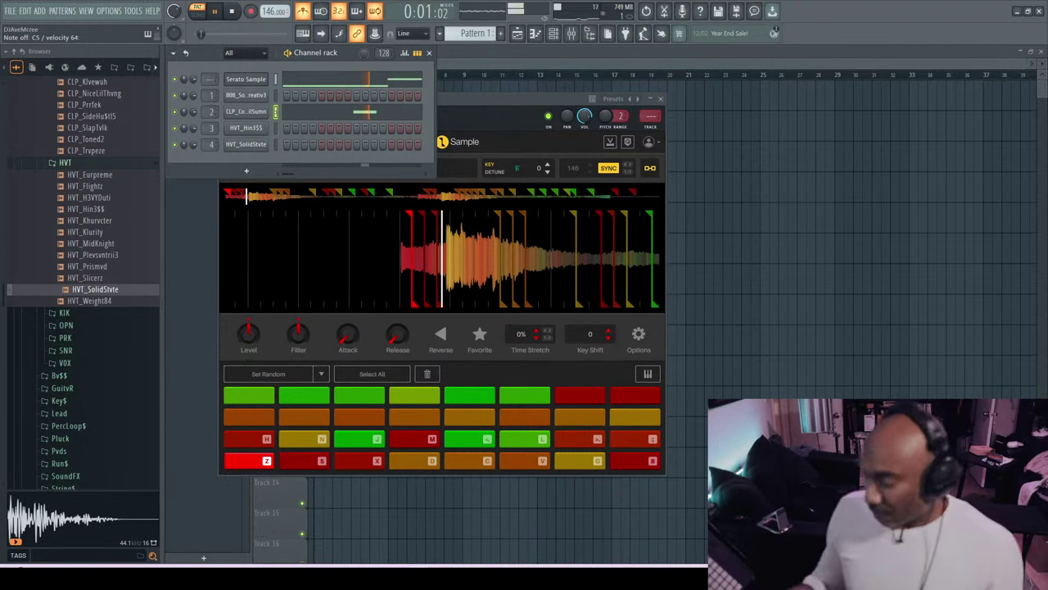
- Move the second CLP_CoolLilSumn note one step later onto the third beat of bar 2 and check the remaining claps
click(284, 113)
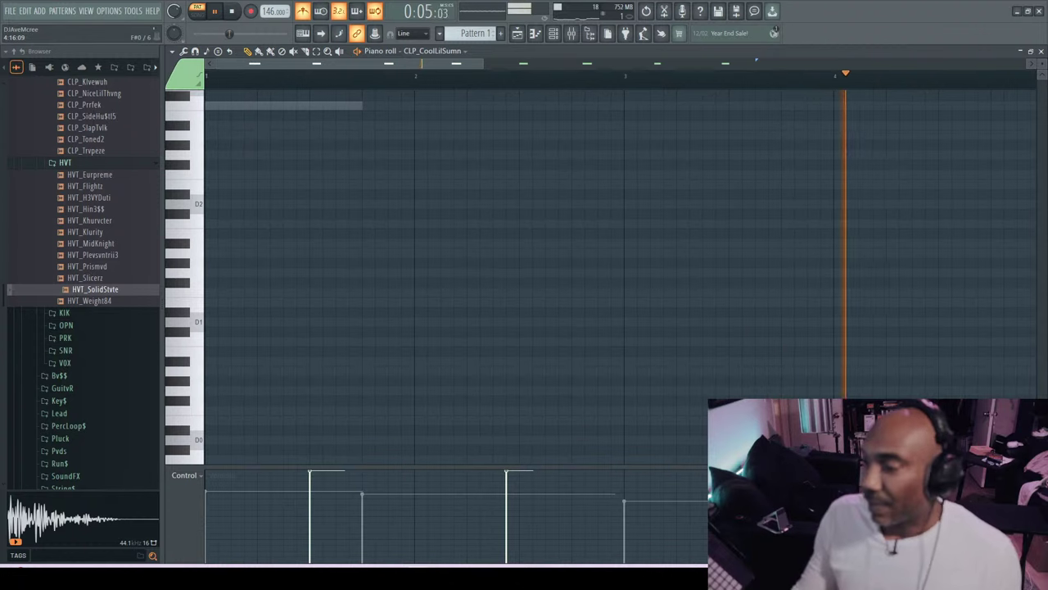
scroll(620, 277, up, 2)
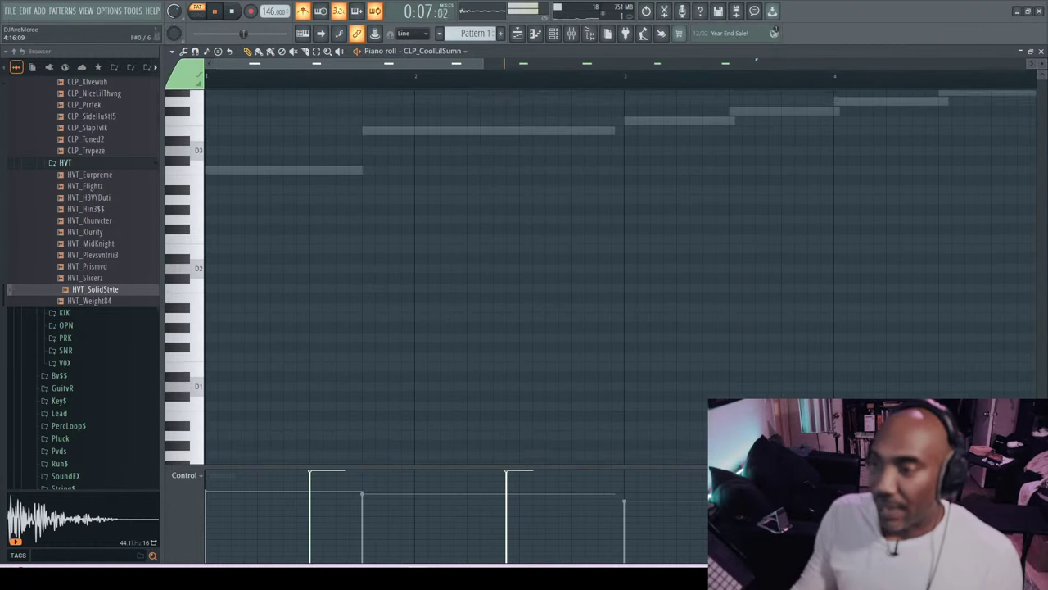
scroll(631, 312, up, 10)
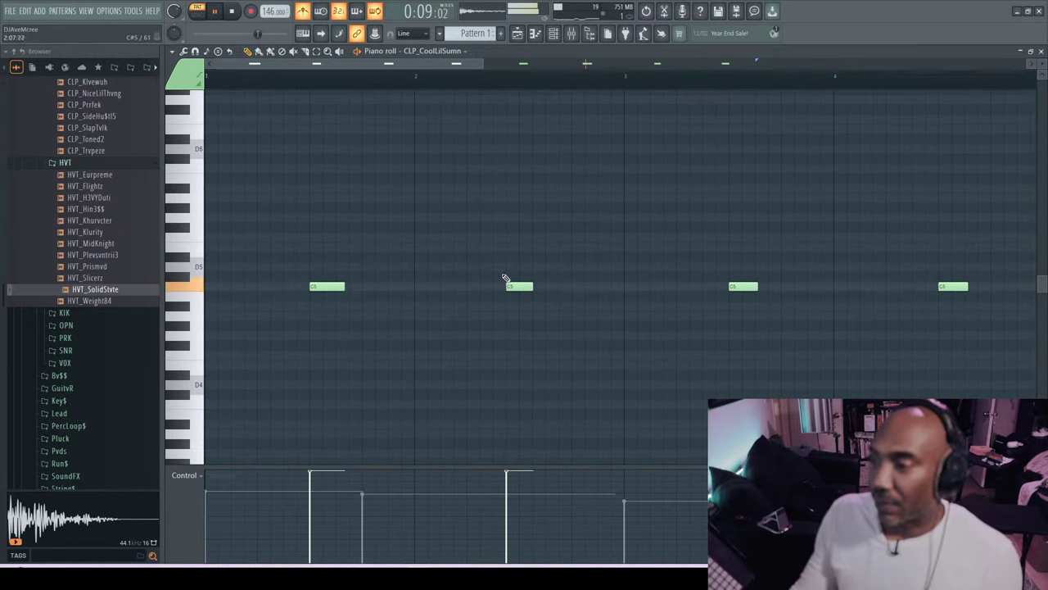
drag(508, 285, 527, 284)
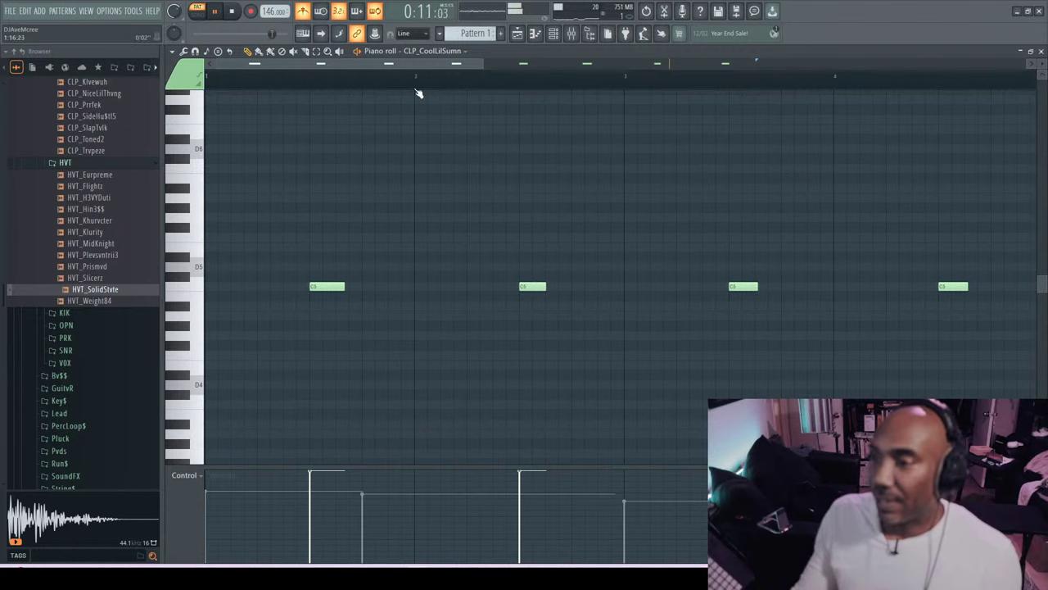
drag(403, 63, 759, 59)
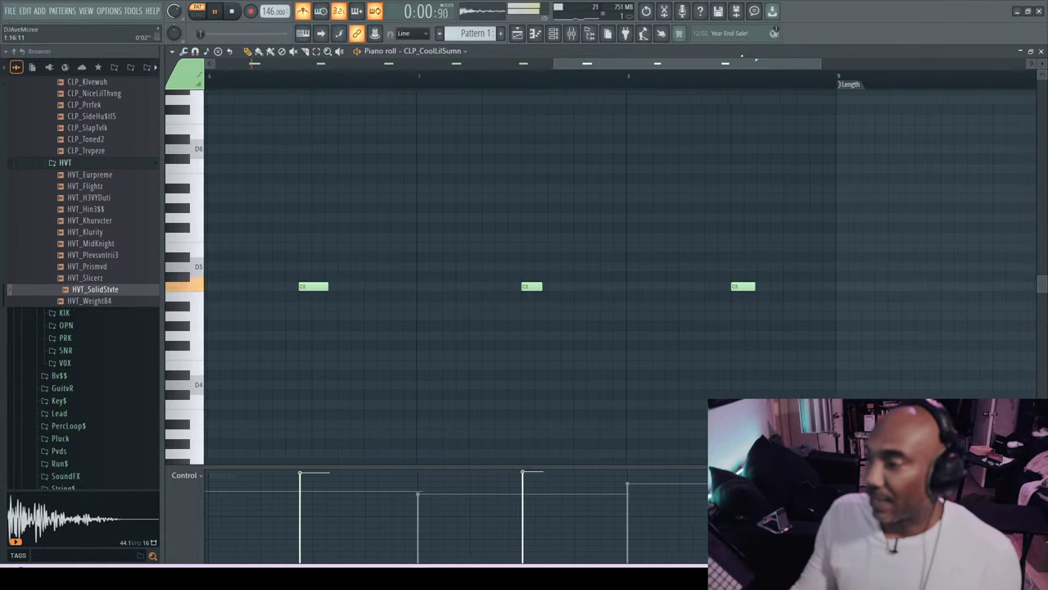
click(1042, 50)
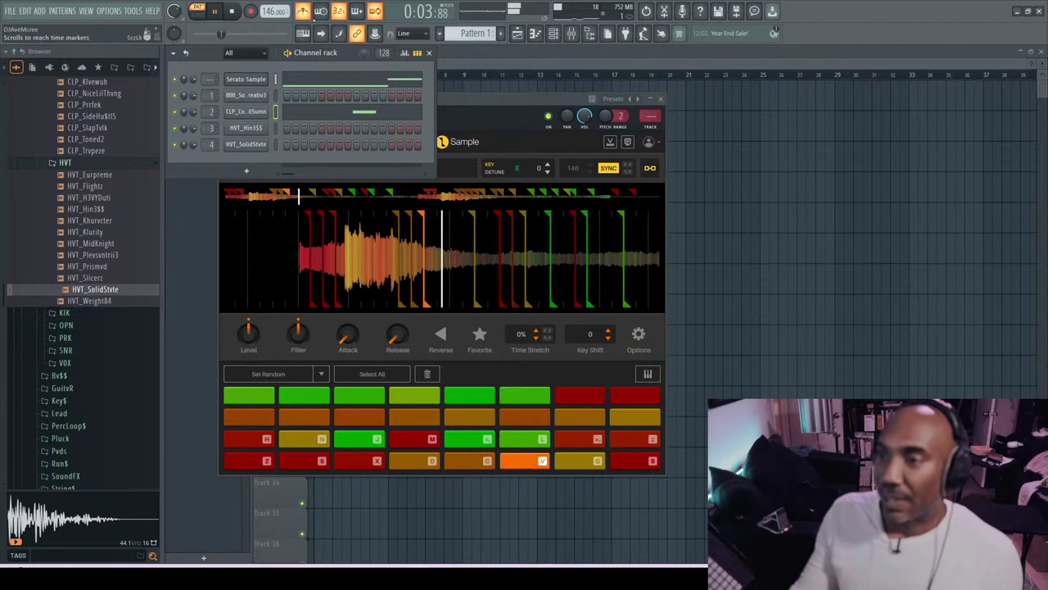
- Shift the Serato Sample C3 note one step earlier so it starts exactly at bar 5, and check the closing notes
click(321, 79)
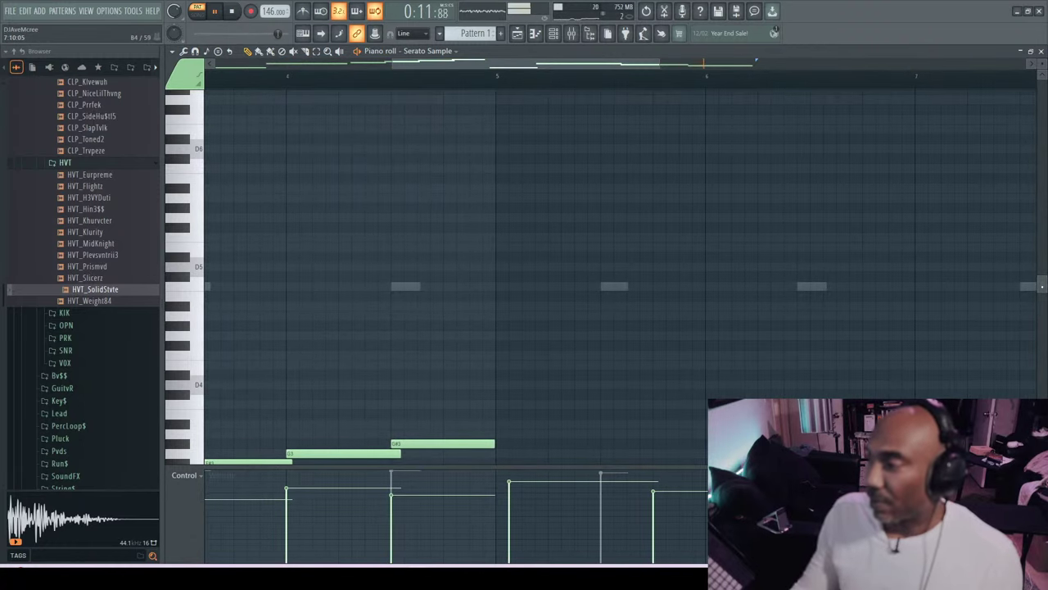
drag(1042, 286, 1042, 328)
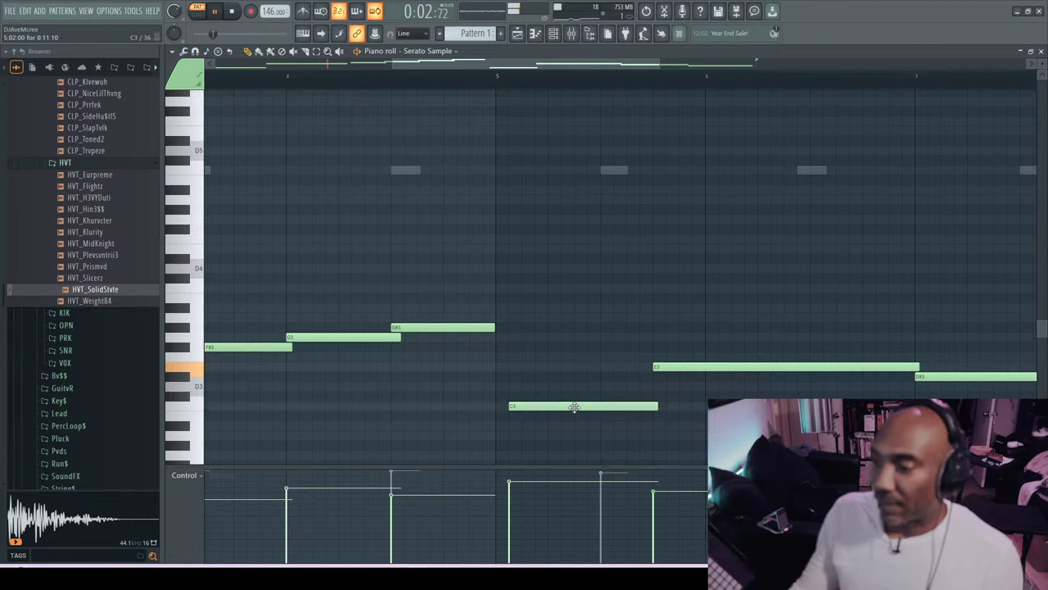
drag(574, 407, 561, 406)
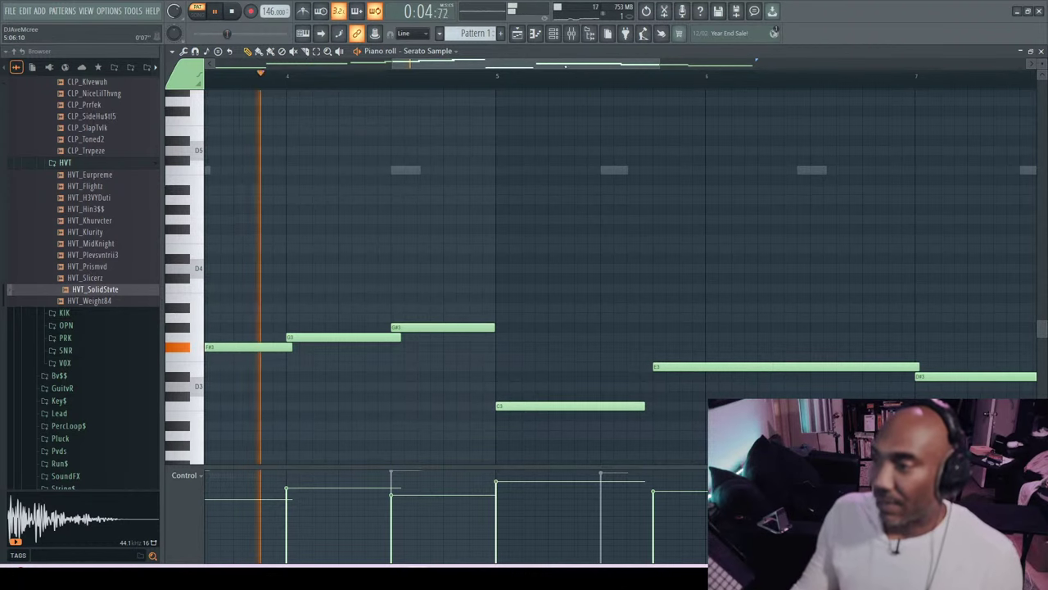
drag(565, 66, 394, 82)
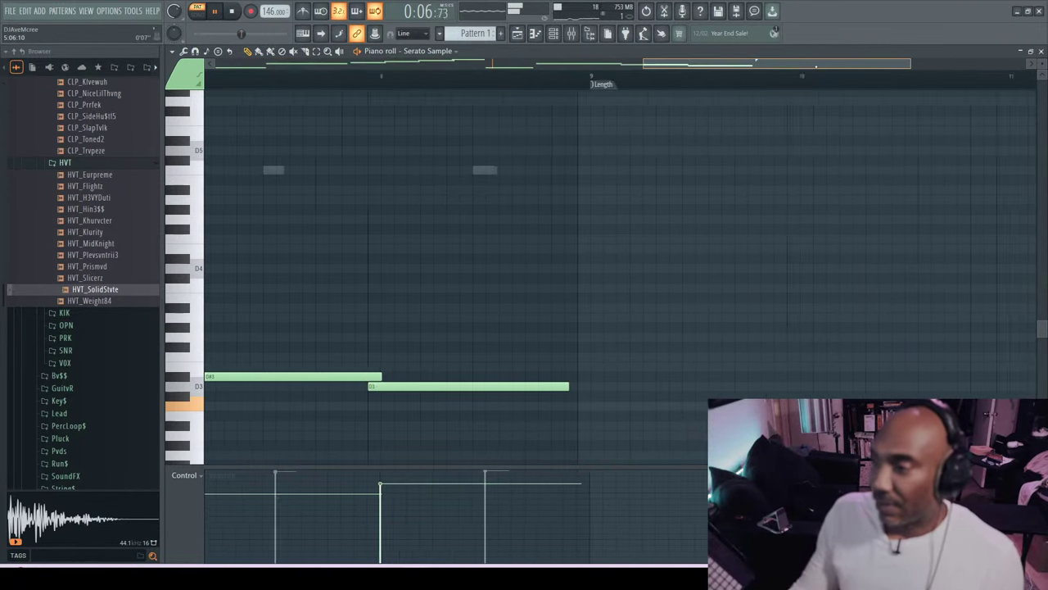
click(1043, 52)
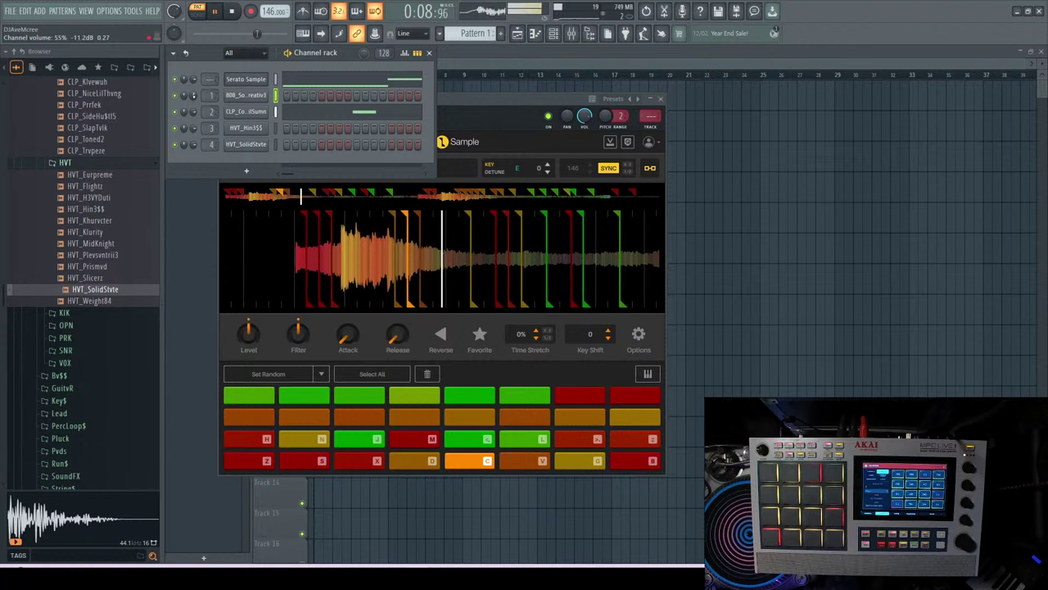
- Enable the volume envelope on the 808_SoundCreativ3 channel with its attack time at minimum
click(242, 97)
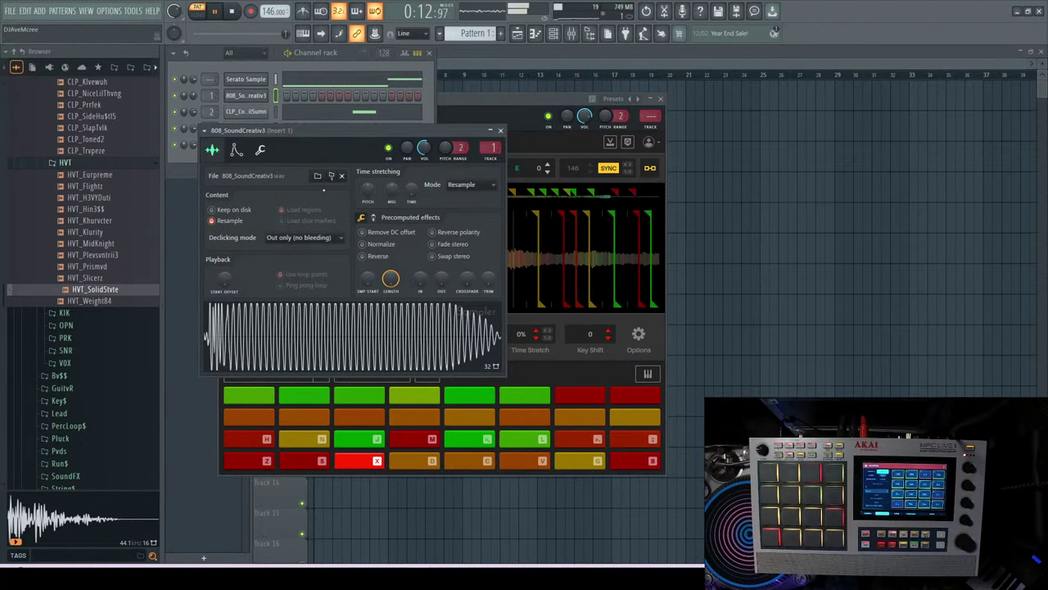
click(235, 150)
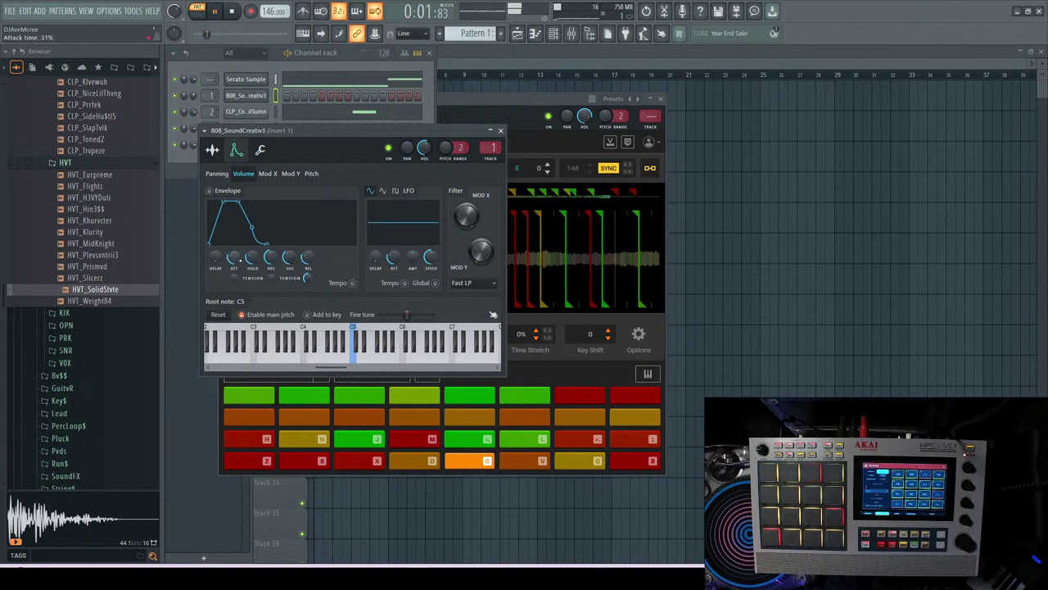
drag(234, 258, 233, 279)
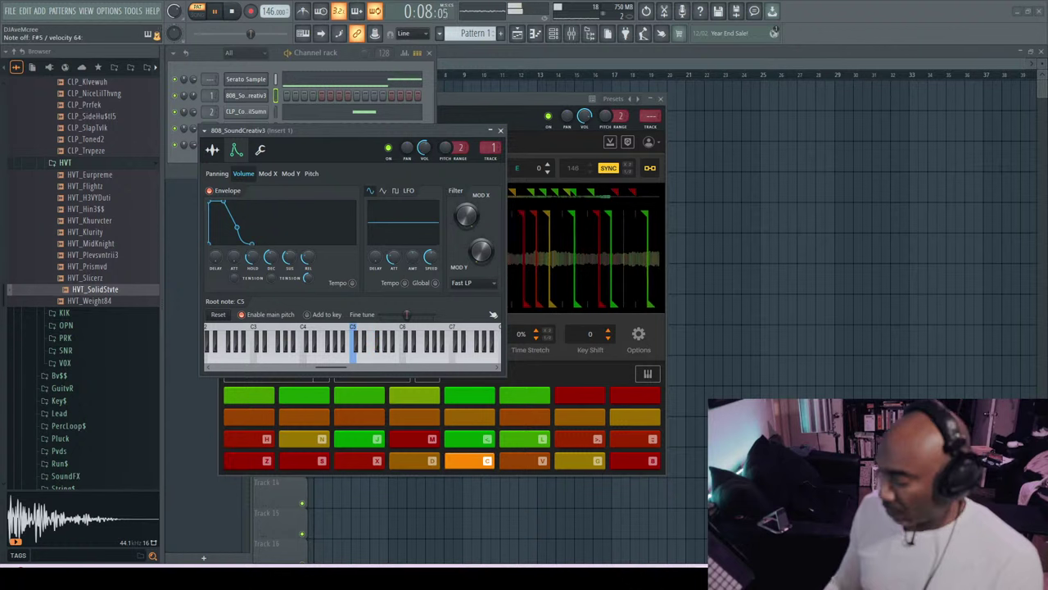
- Record an 808_SoundCreativ3 bassline and tighten its timing, moving the first F#5 to bar 1's start and bar 6's second E5 one step earlier
key(space)
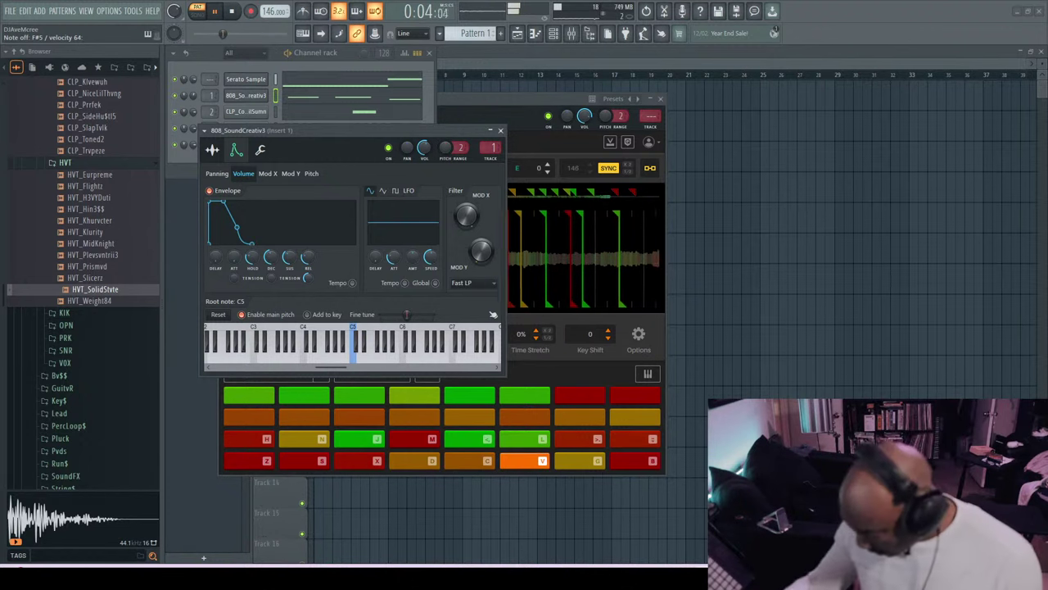
key(F7)
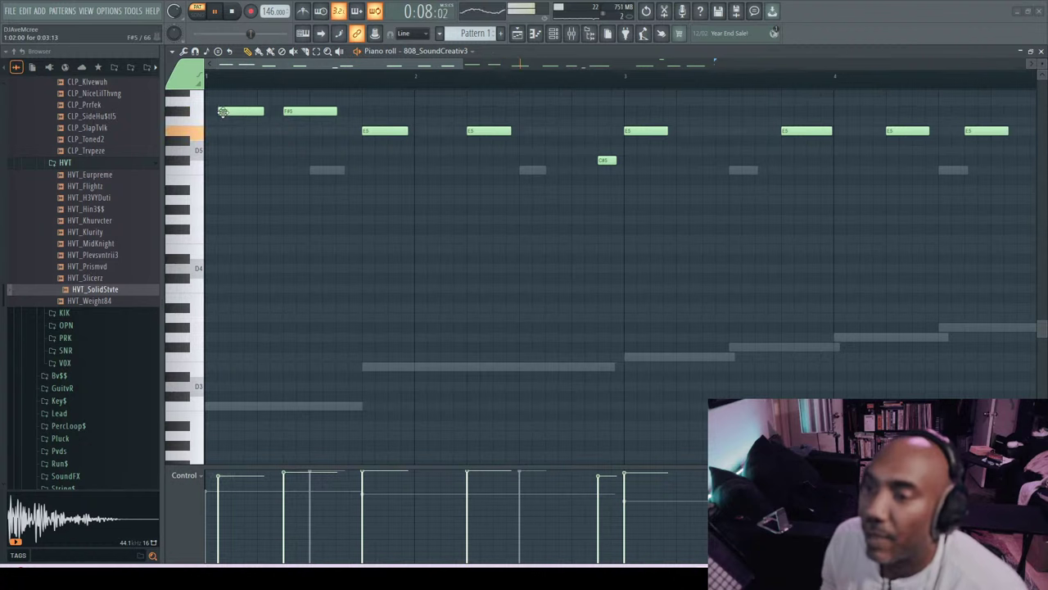
drag(226, 113, 213, 113)
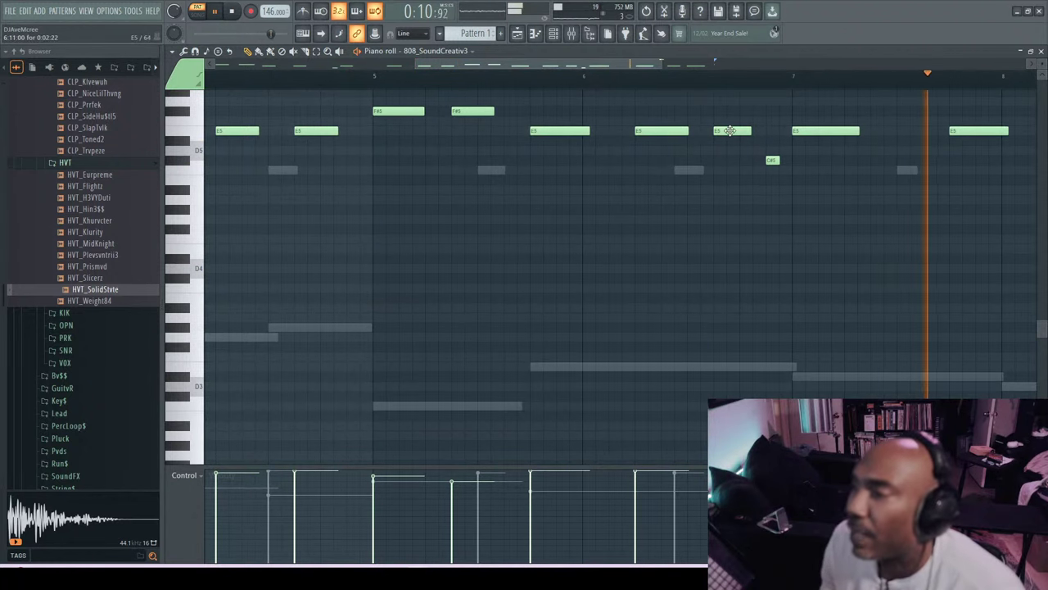
drag(733, 131, 719, 132)
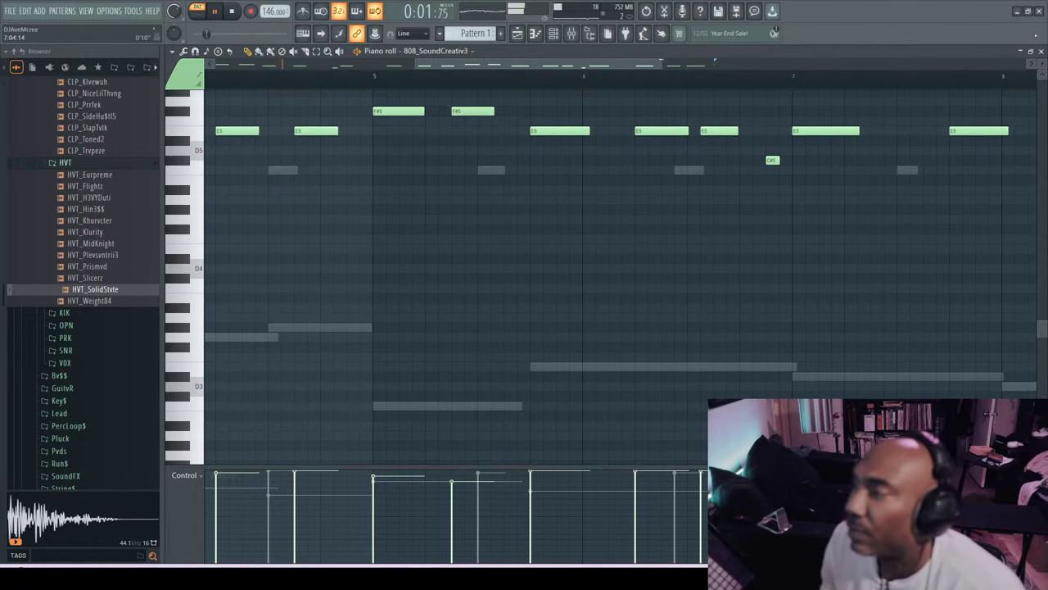
- Leave the 808 note editor and open the volume envelope settings of the HVT_Hin3$$ channel
click(1041, 51)
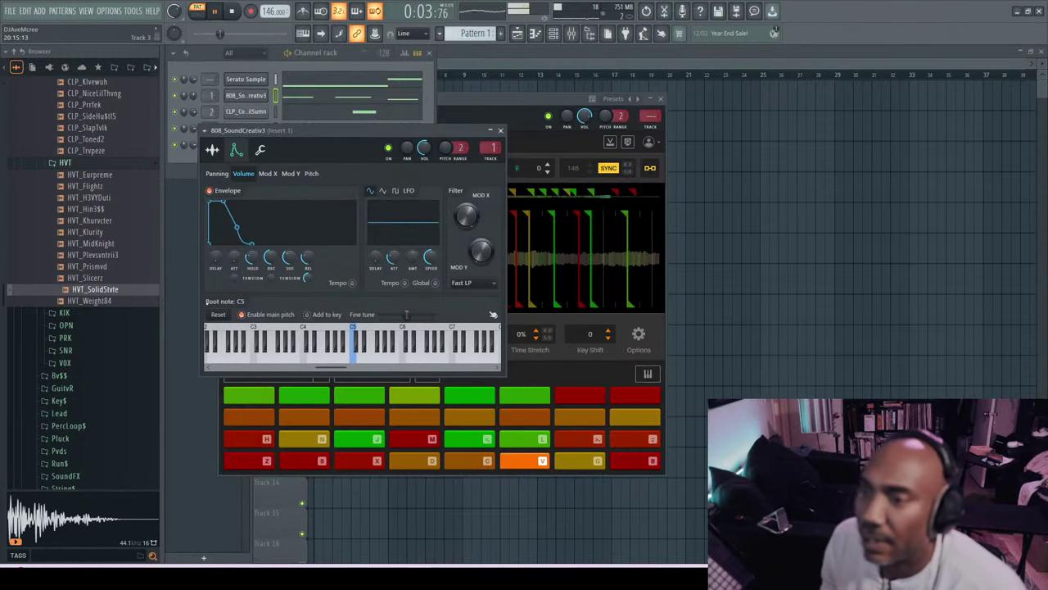
scroll(53, 267, up, 10)
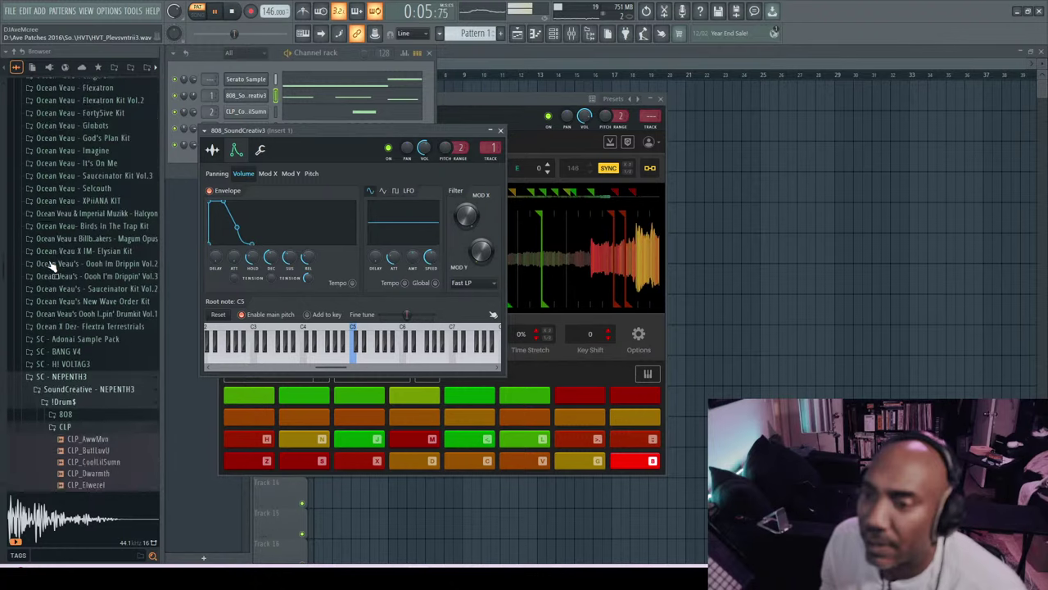
scroll(51, 266, up, 2)
click(211, 55)
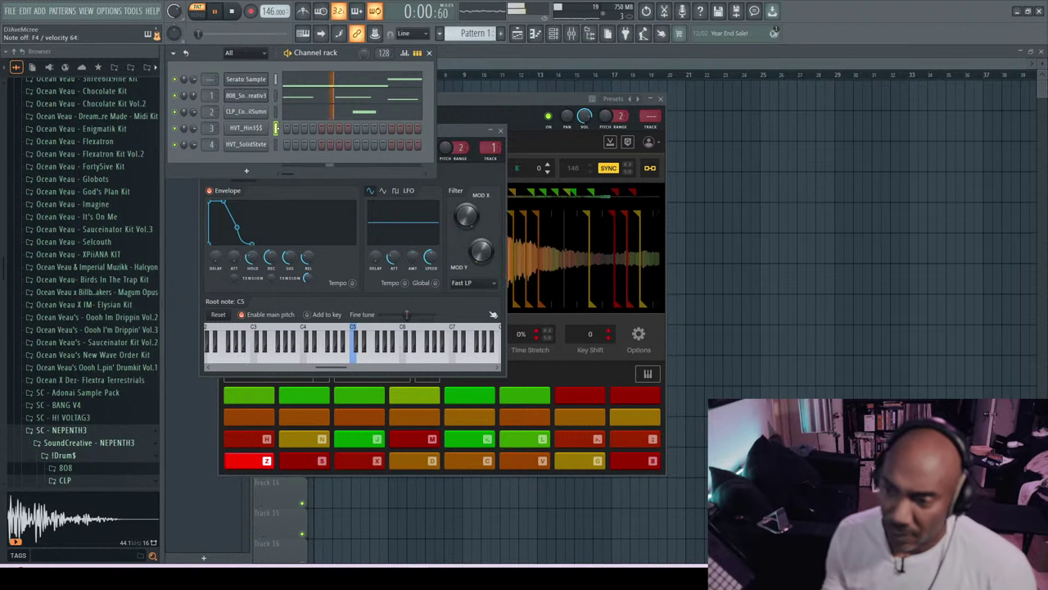
click(264, 130)
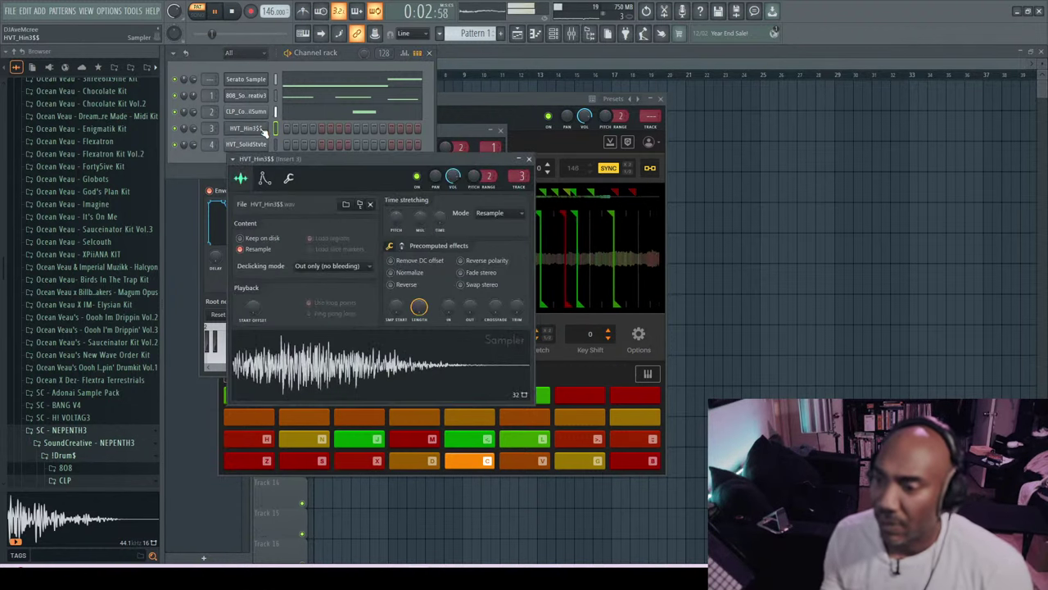
click(264, 177)
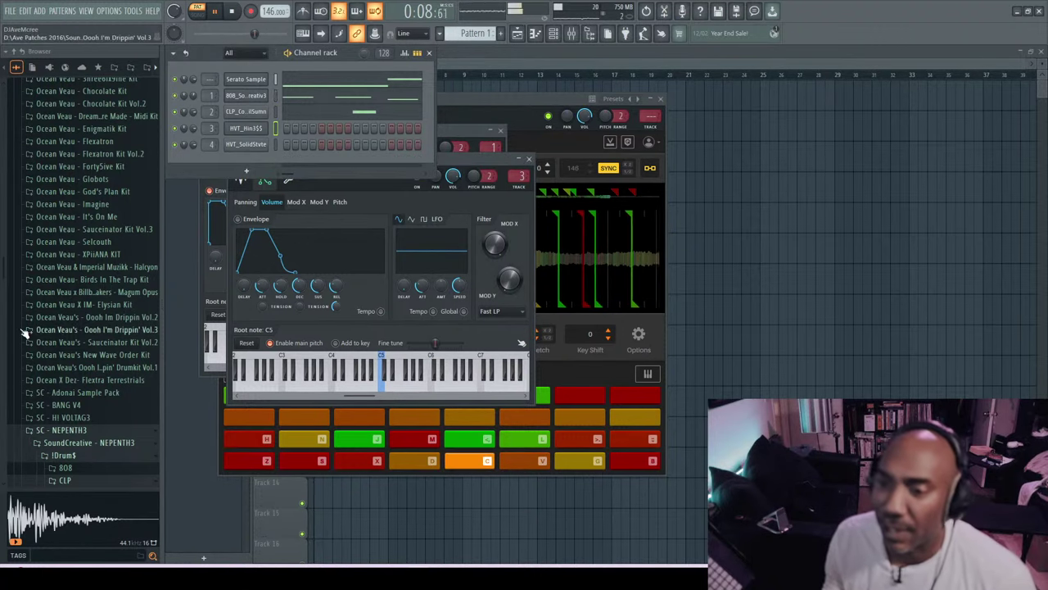
- Load the Cast2Right MIDI pattern from the SoundCreative - H! VOLTAG3 folder onto the HVT_Hin3$$ channel
scroll(24, 331, up, 5)
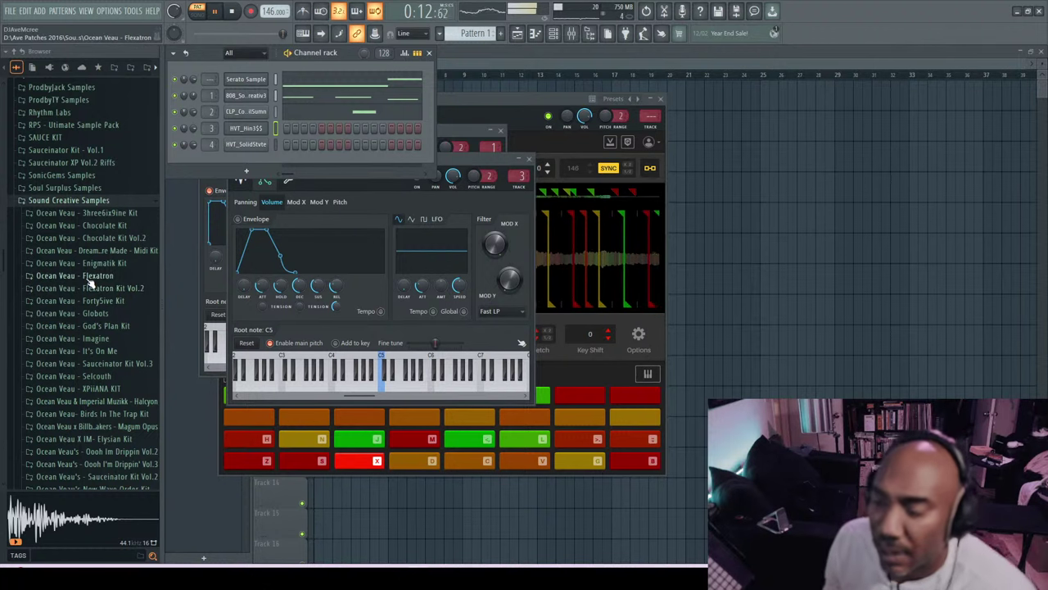
scroll(86, 327, down, 3)
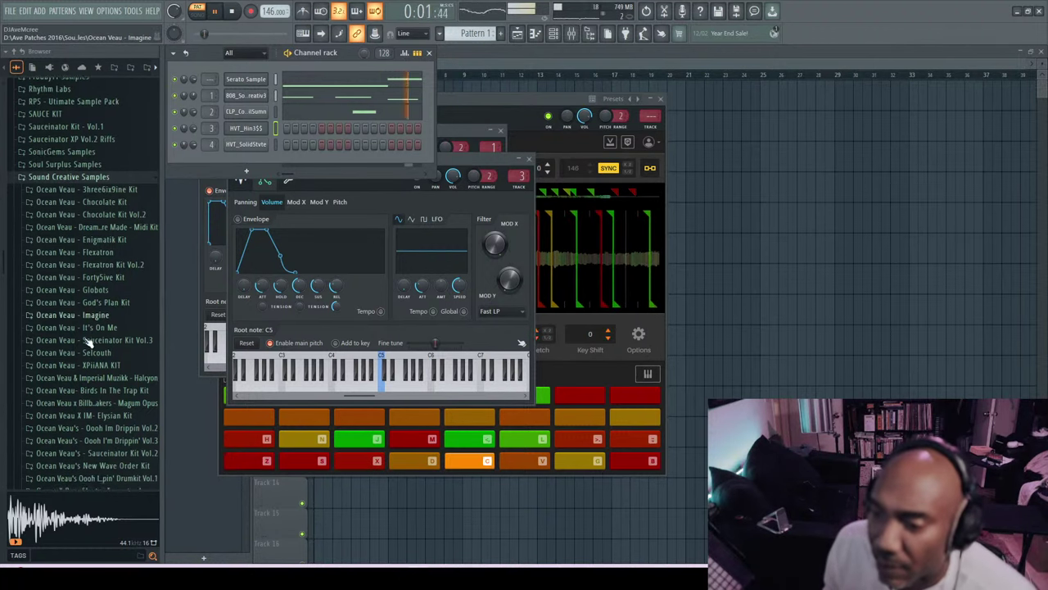
scroll(88, 343, down, 1)
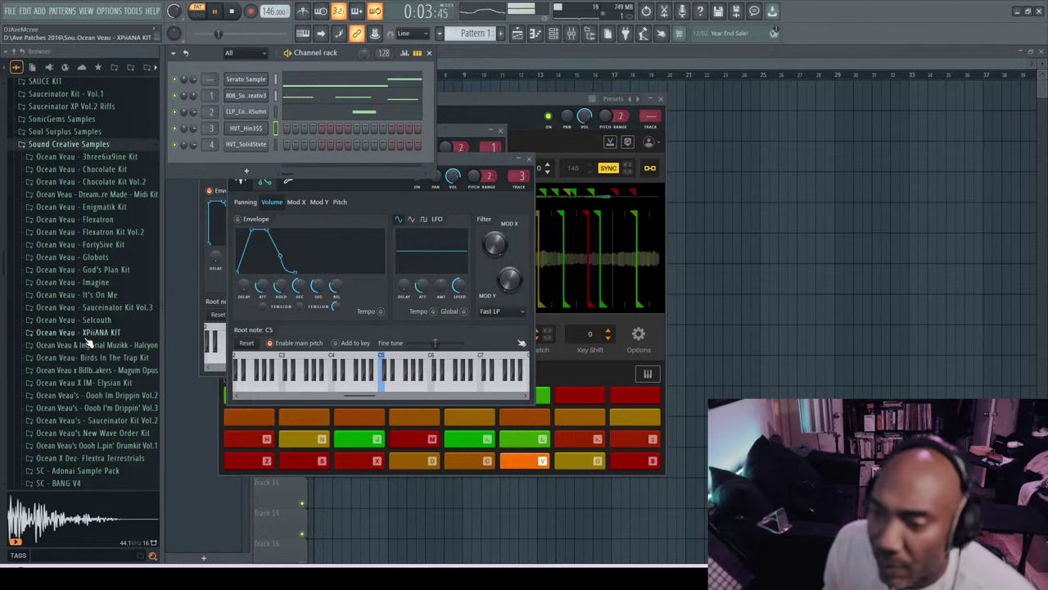
scroll(88, 344, down, 3)
scroll(88, 342, down, 3)
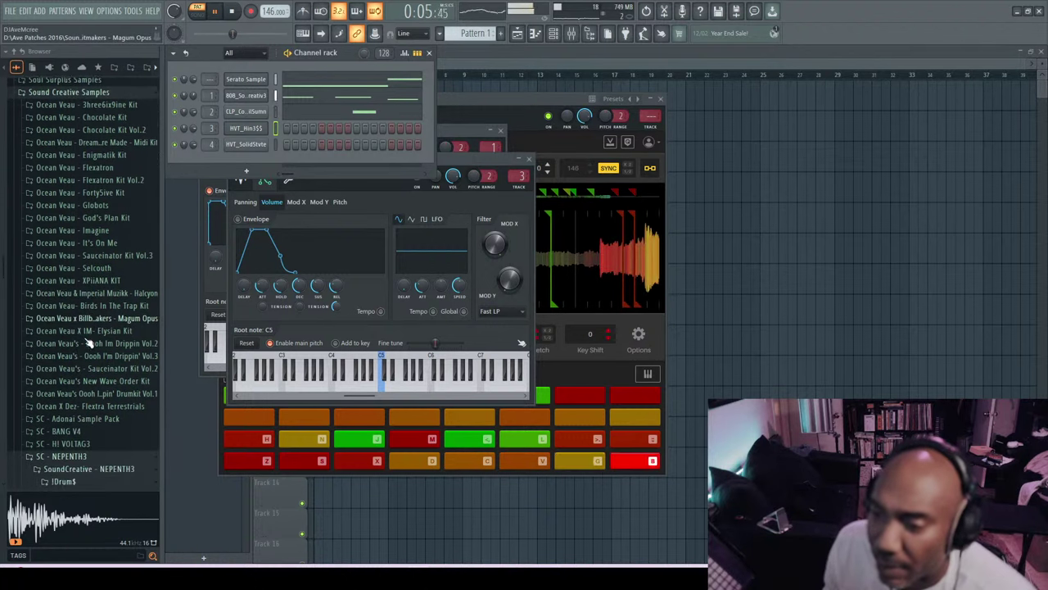
scroll(90, 342, down, 8)
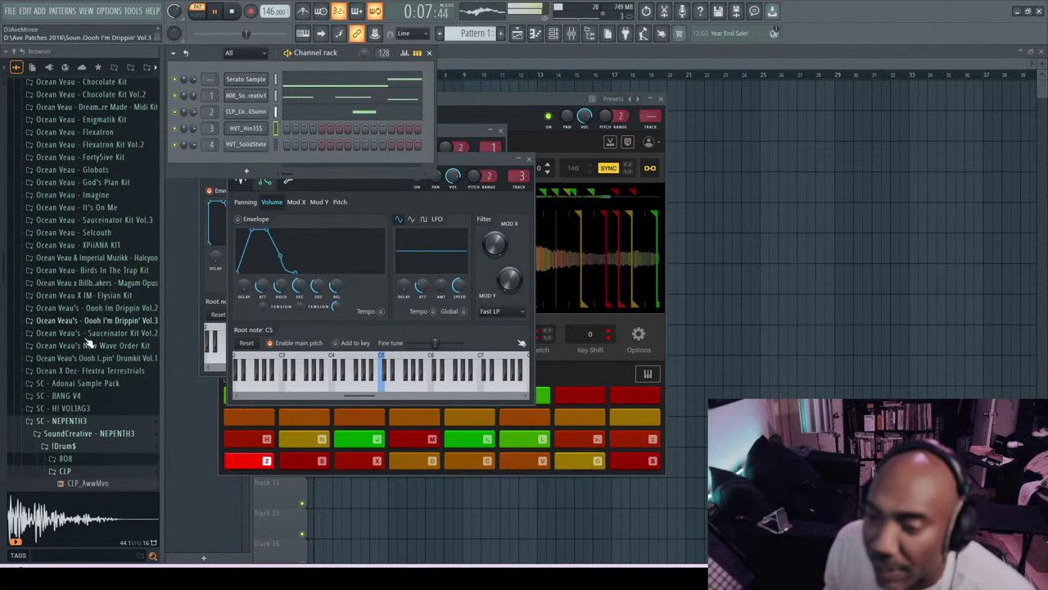
click(88, 324)
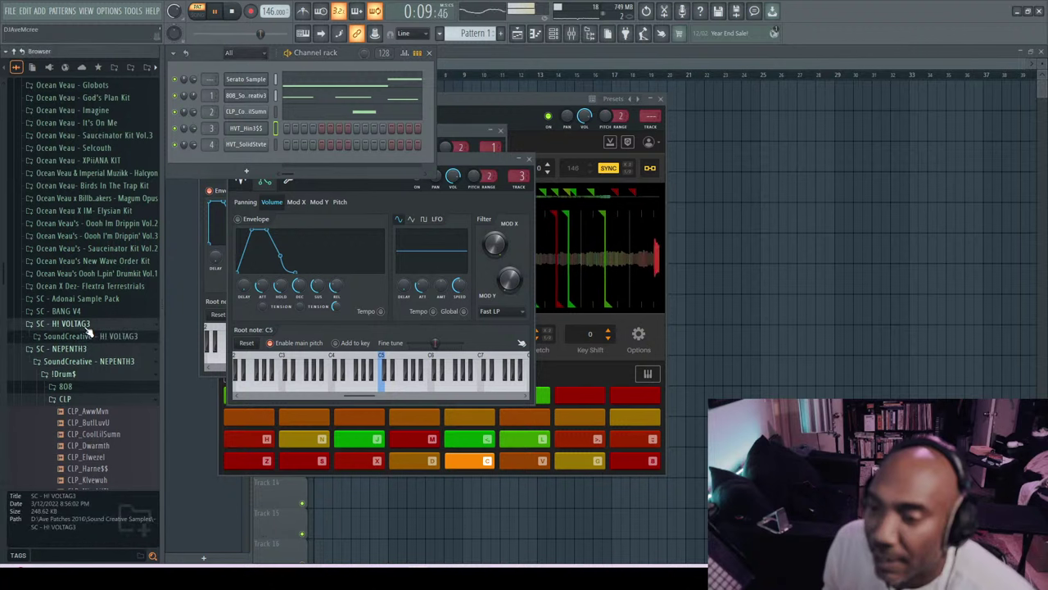
click(98, 338)
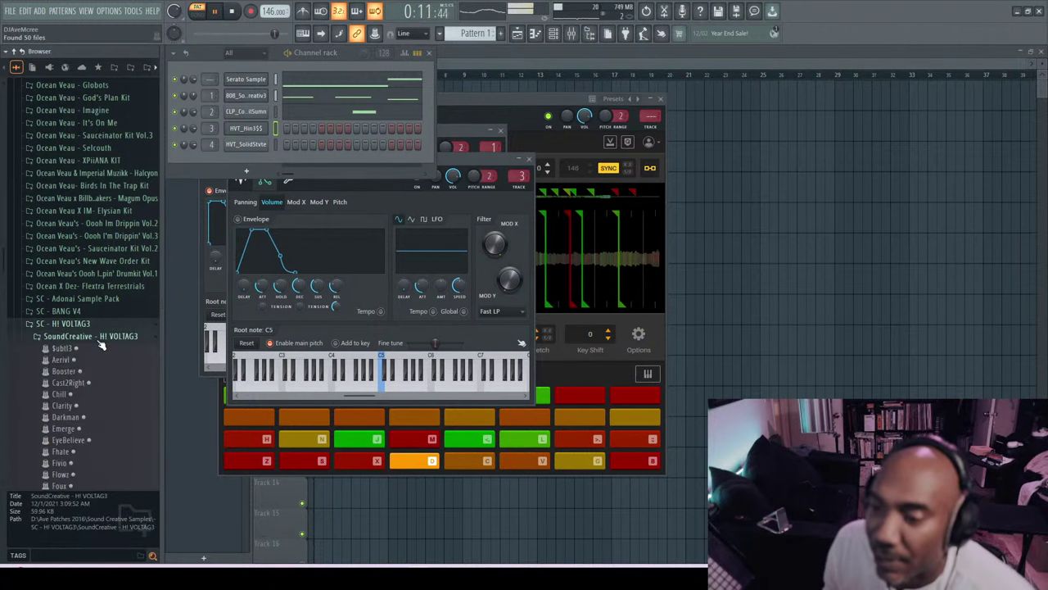
drag(85, 382, 97, 370)
drag(286, 144, 293, 131)
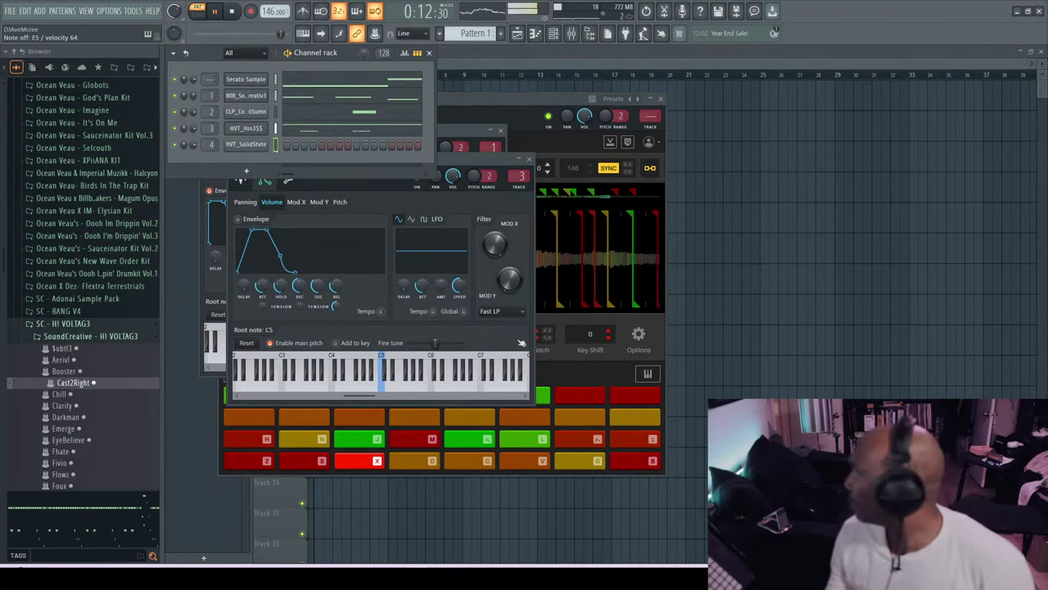
- Try shortening the final D3 note of Serato Sample to end around the third beat of bar 8
click(309, 79)
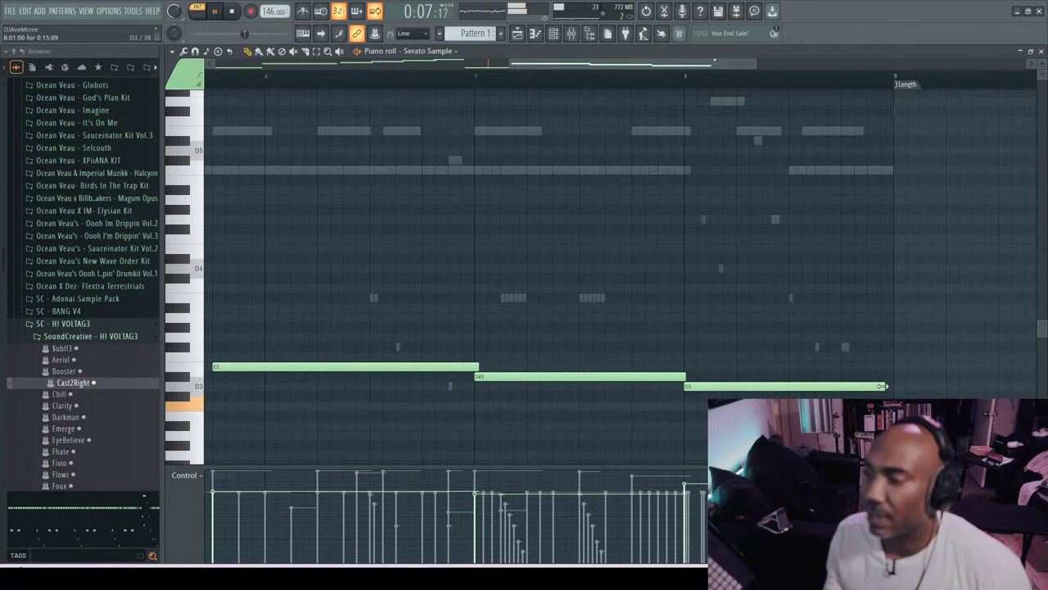
drag(873, 387, 788, 387)
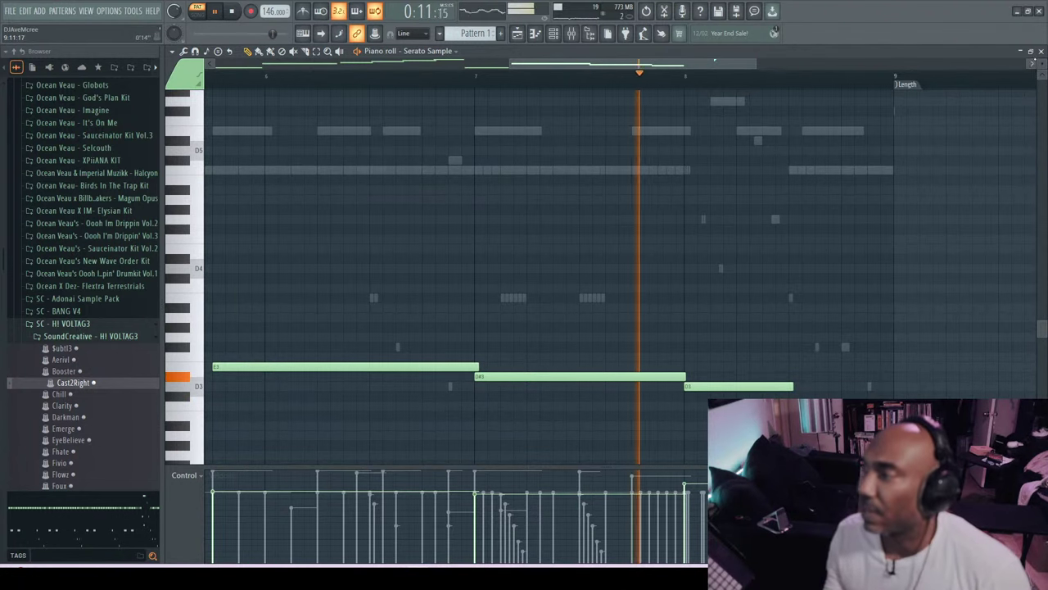
click(1042, 52)
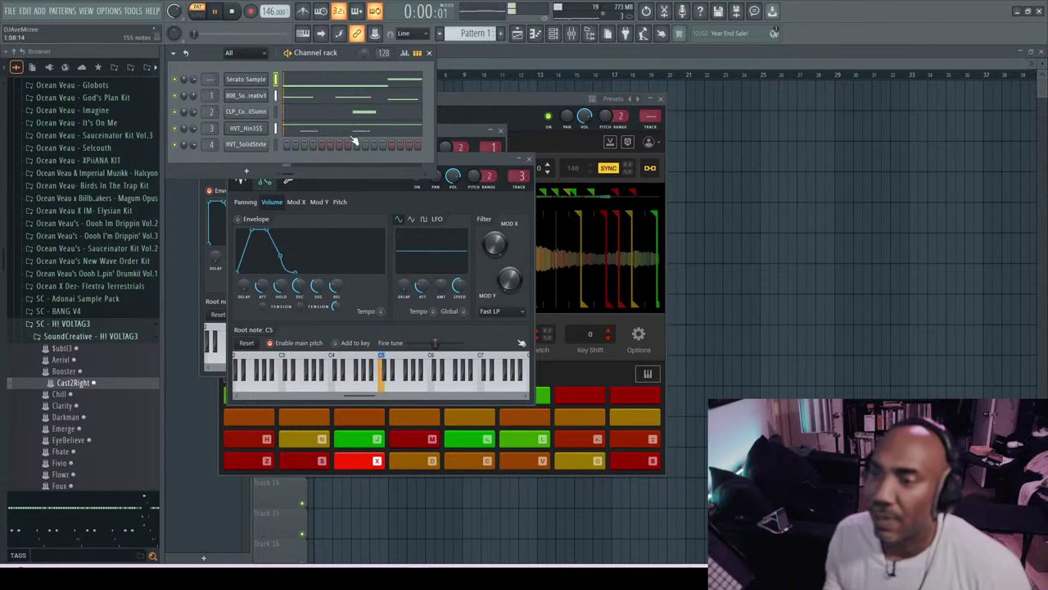
- Move the CLP_CoolLilSumn clap in bar 6 one step later onto the third beat
click(363, 113)
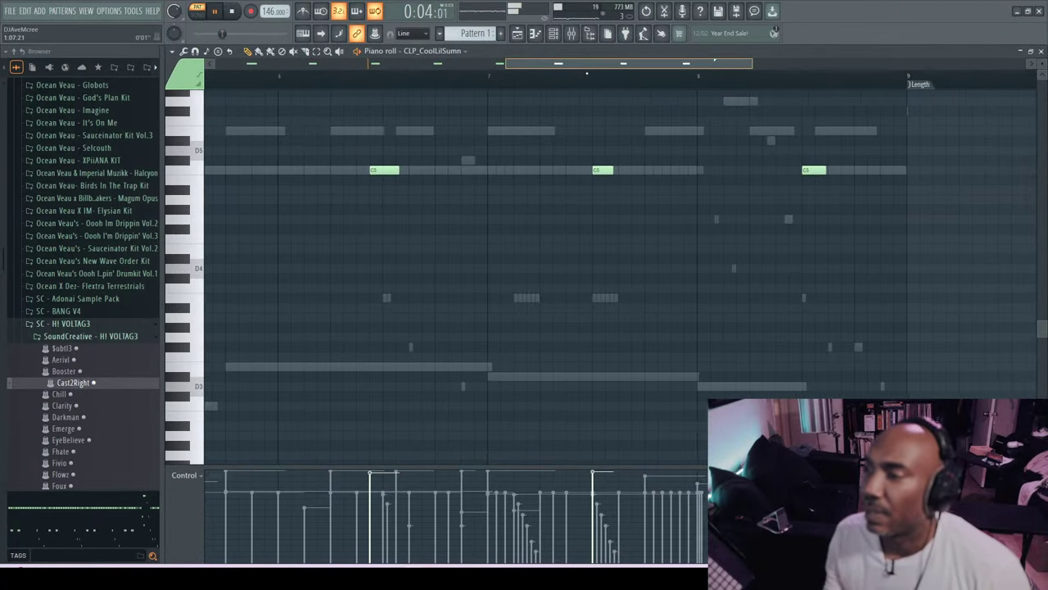
drag(587, 73, 526, 88)
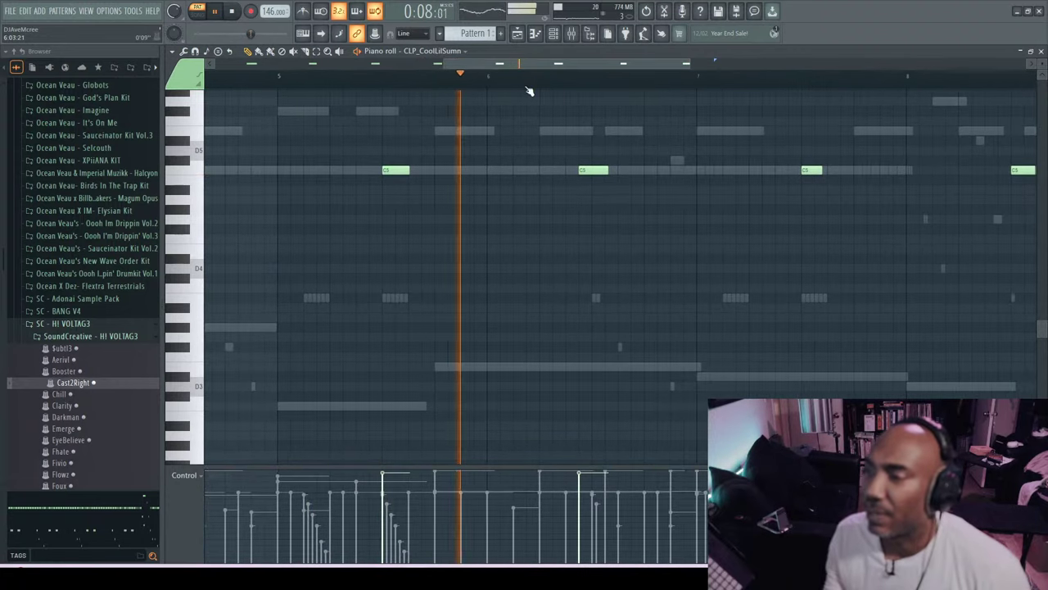
drag(603, 170, 616, 170)
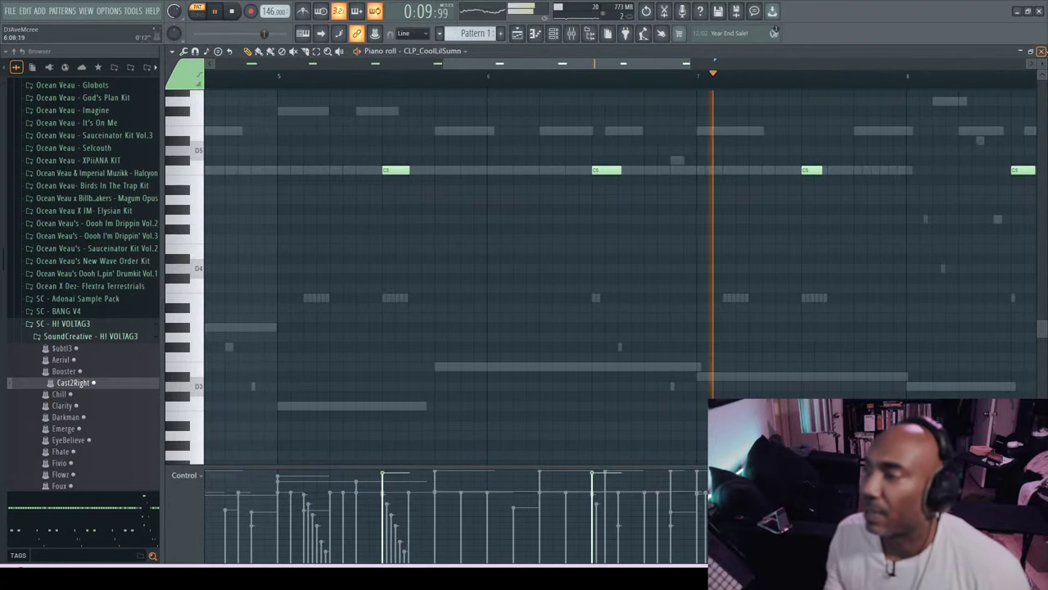
click(1042, 52)
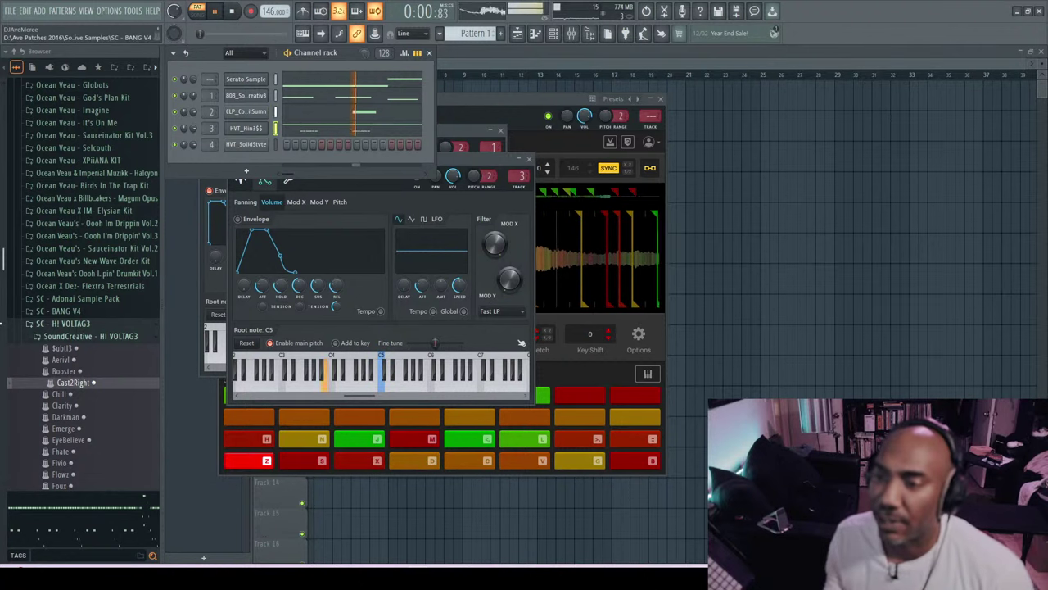
- Lengthen the final D3 note of Serato Sample to end just before bar 9
click(343, 81)
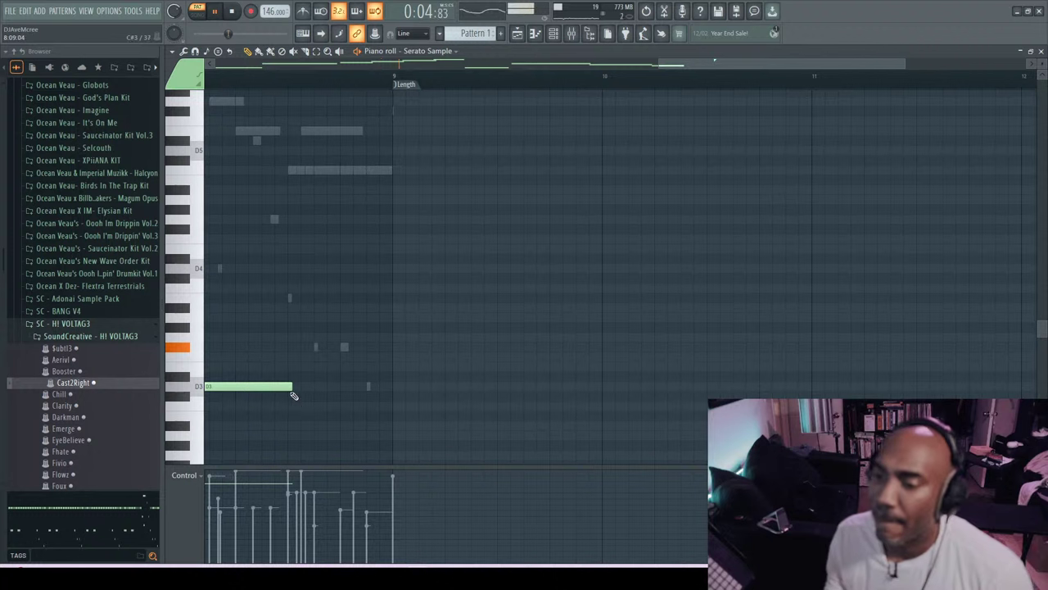
click(293, 395)
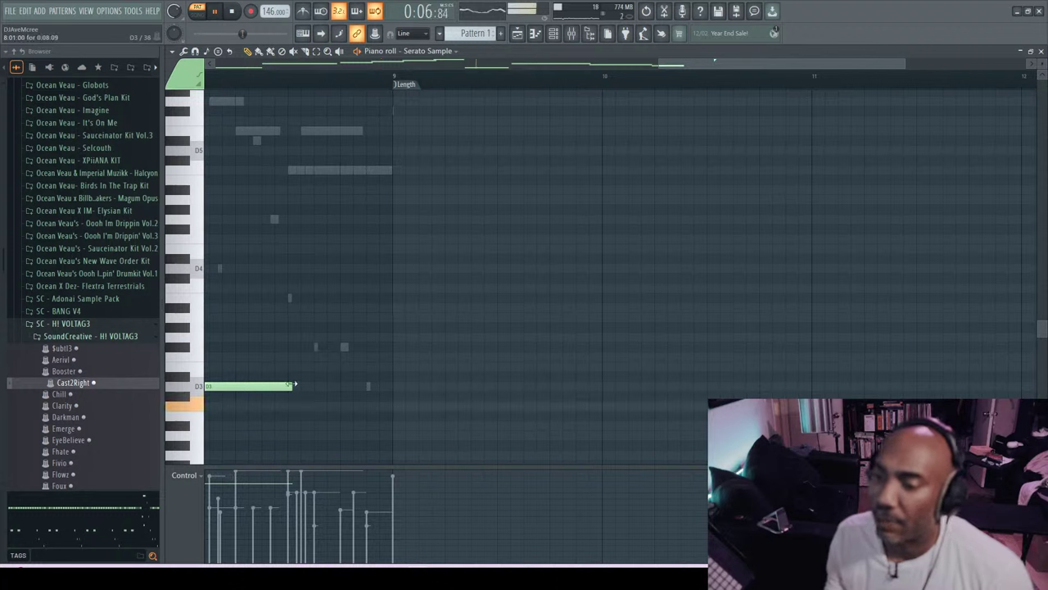
drag(293, 384, 364, 382)
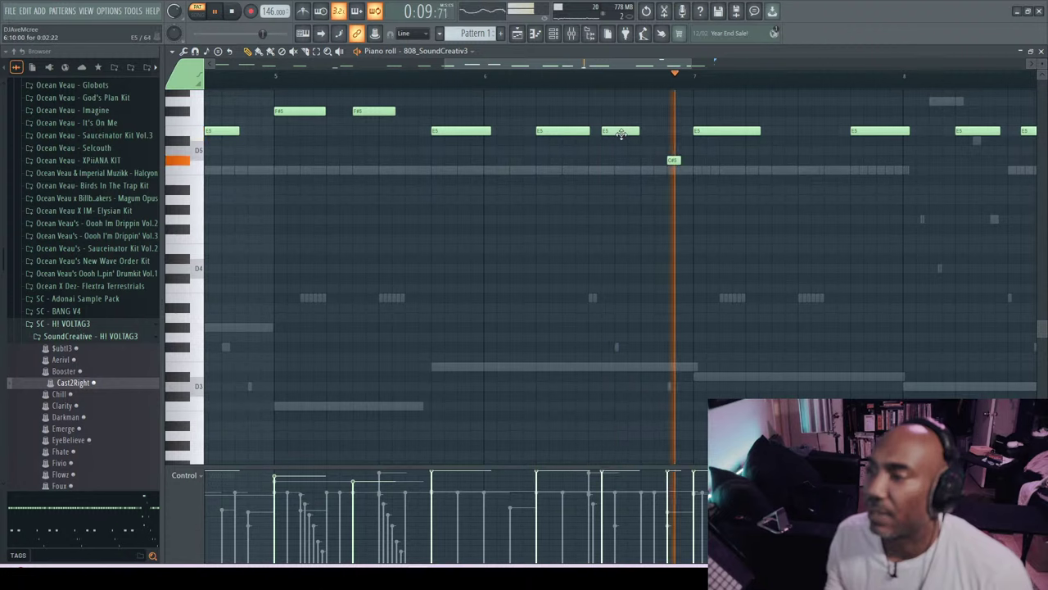
- Move the second E5 in bar 6 and the last E5 in bar 8 of the 808_SoundCreativ3 bassline one step later
drag(620, 134, 634, 134)
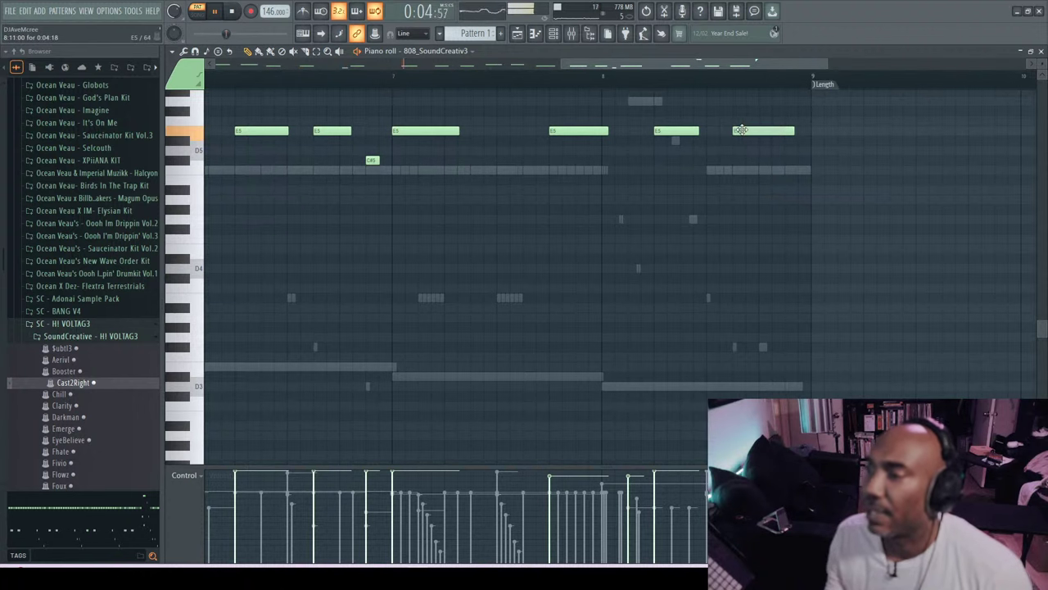
click(1041, 50)
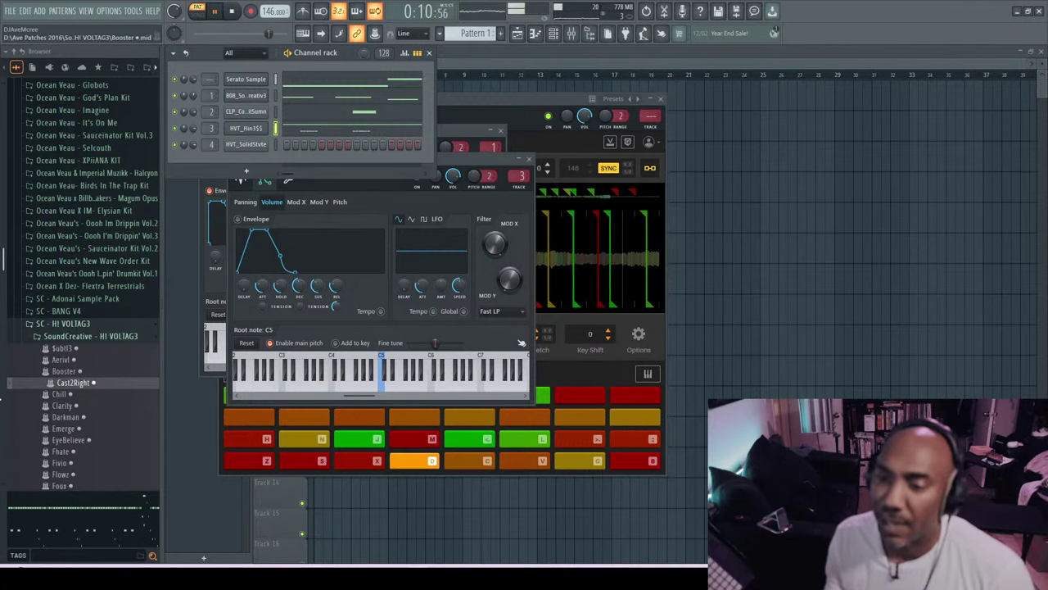
- Replace the HVT_Hin3$$ channel's sample with SMK_HiHat_Bourne from the TTS- Sli'merre Drum Kit
scroll(82, 283, down, 20)
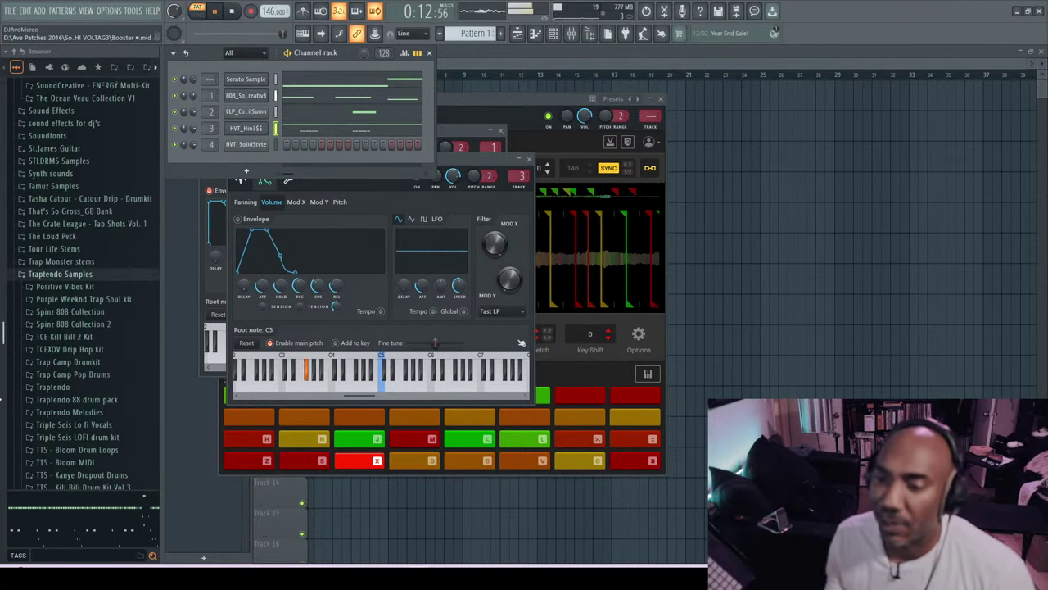
scroll(82, 283, down, 5)
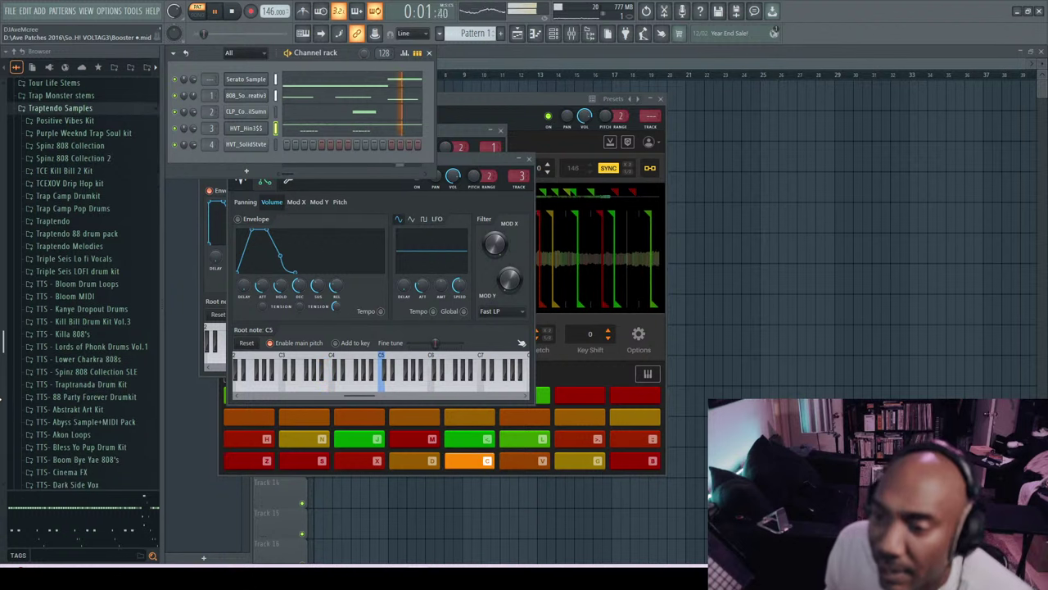
scroll(82, 283, down, 9)
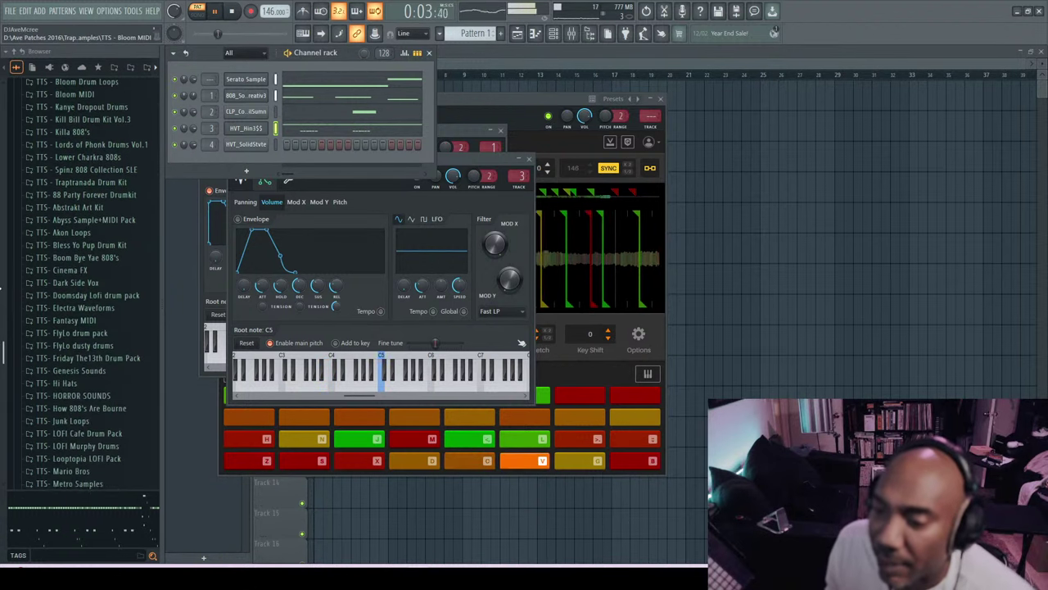
scroll(82, 283, down, 2)
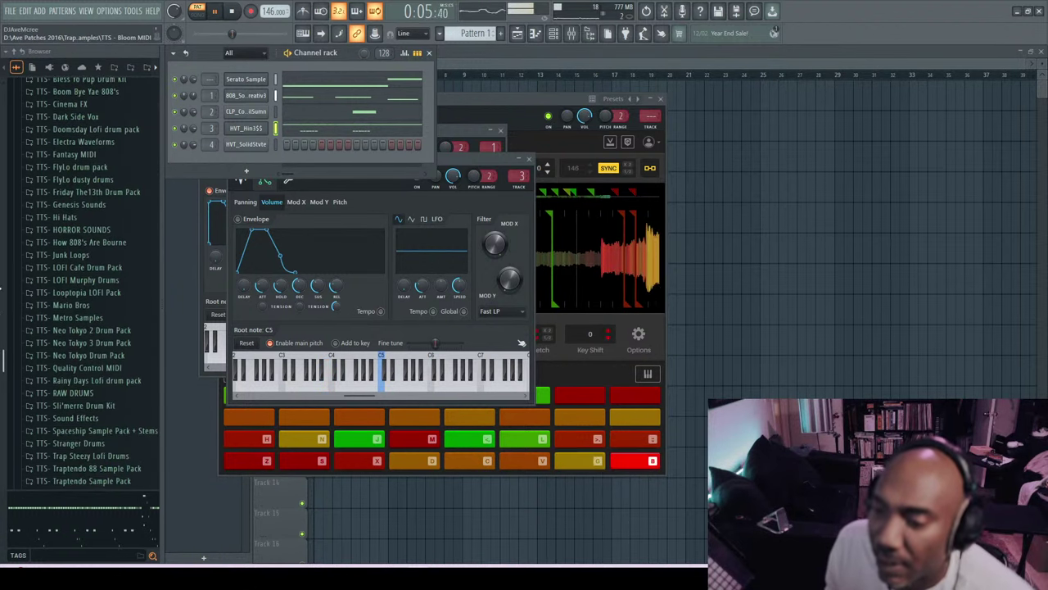
click(86, 406)
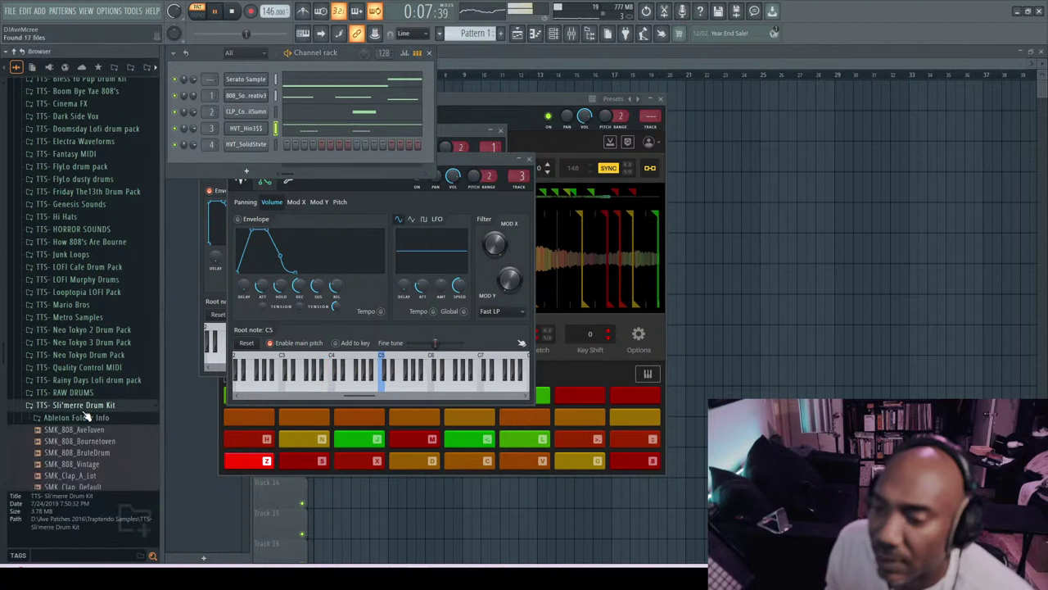
scroll(72, 434, down, 8)
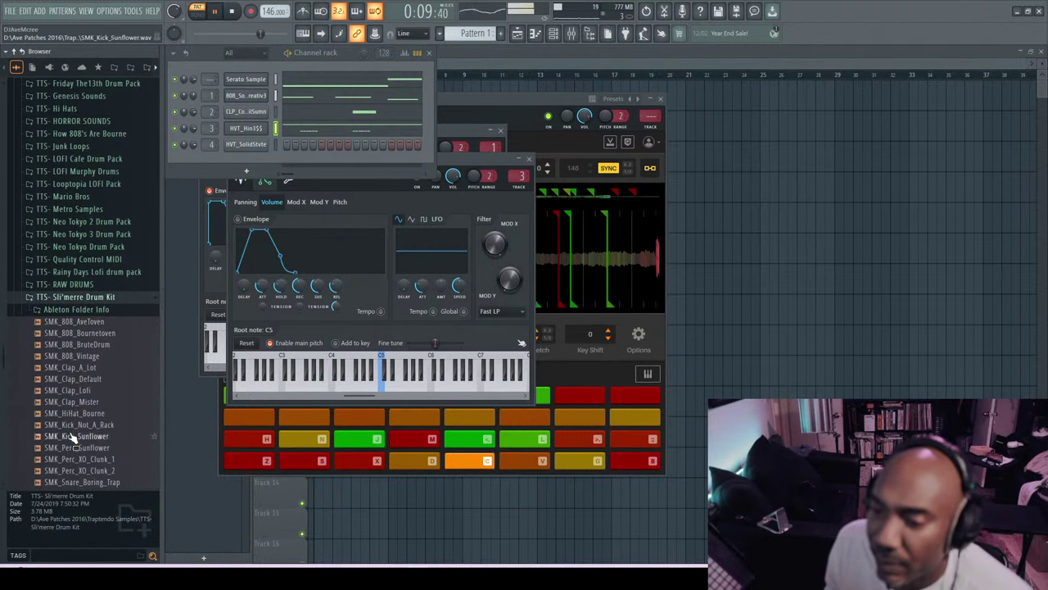
scroll(71, 419, down, 1)
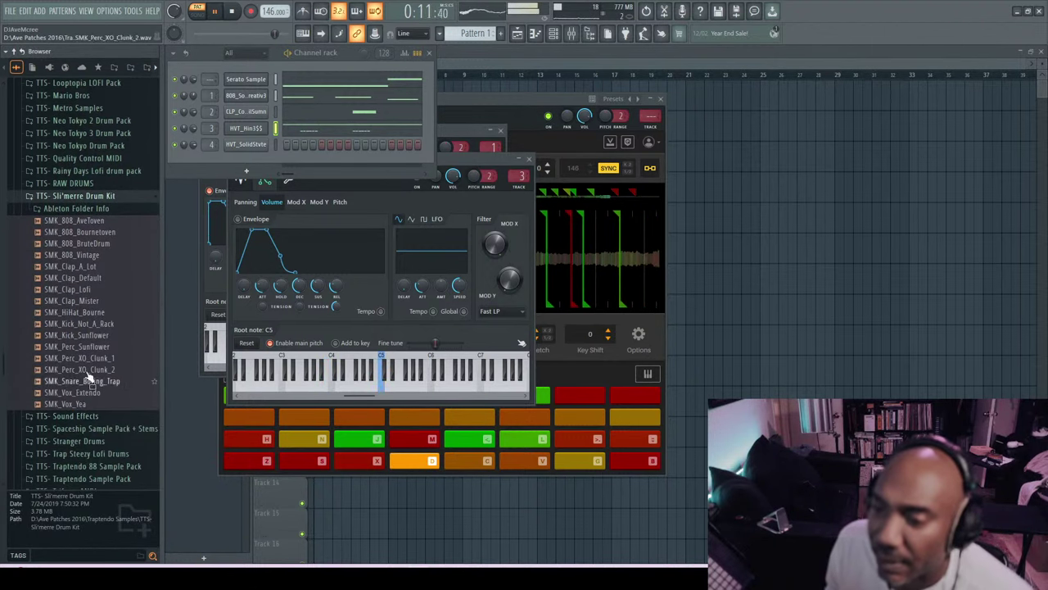
click(82, 314)
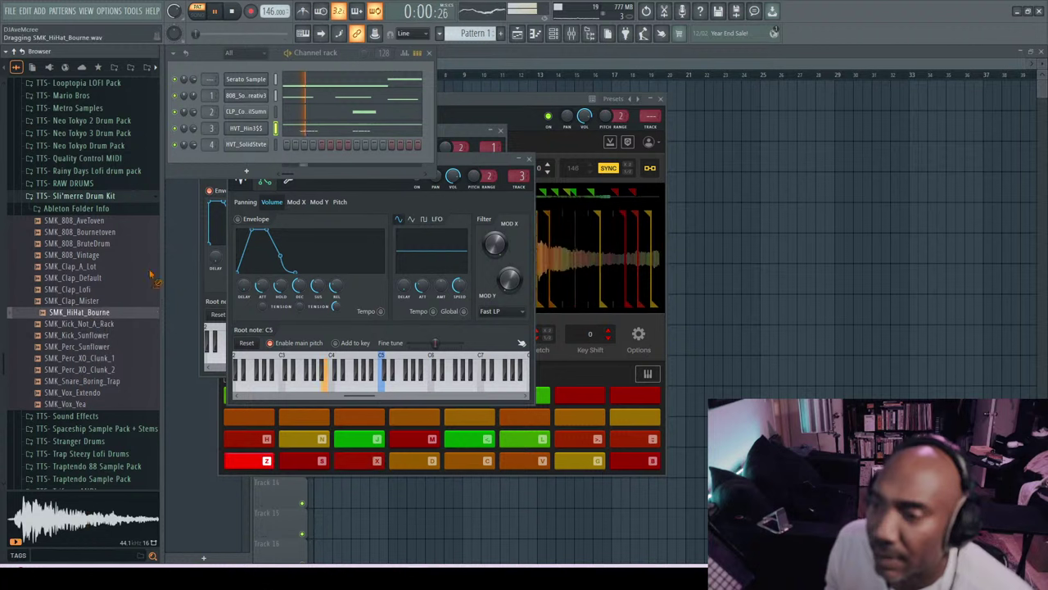
drag(252, 137, 253, 138)
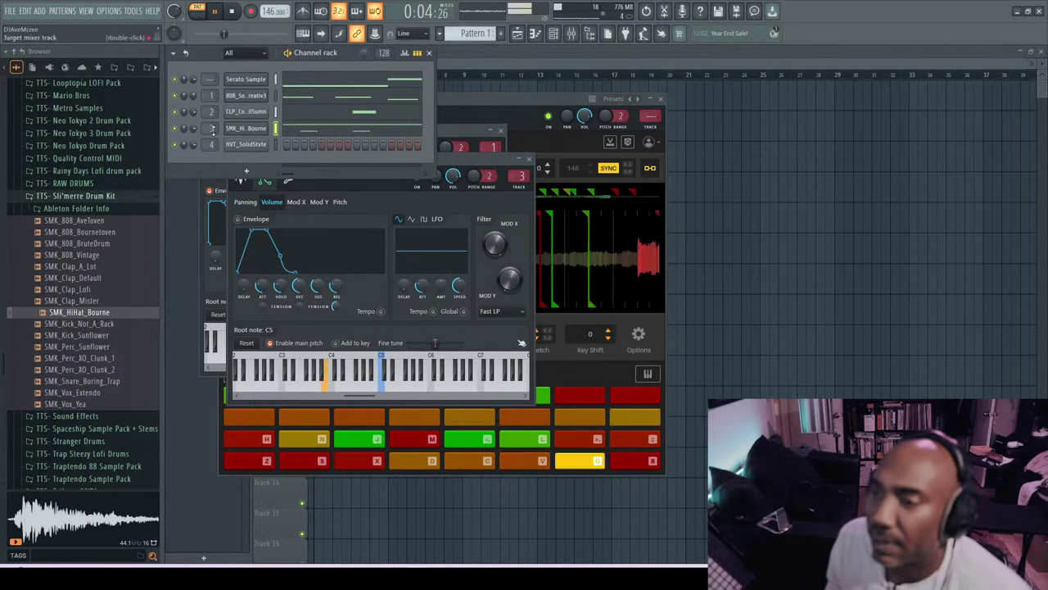
- Record E4 hits on the HVT_SolidStvte channel and review them in its piano roll
right_click(244, 131)
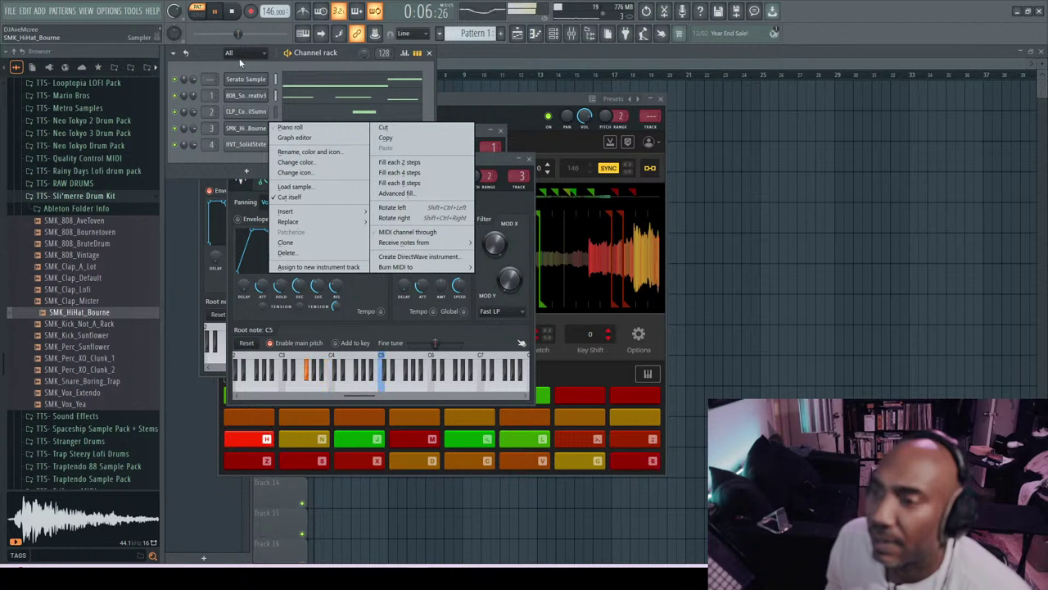
click(207, 58)
click(276, 144)
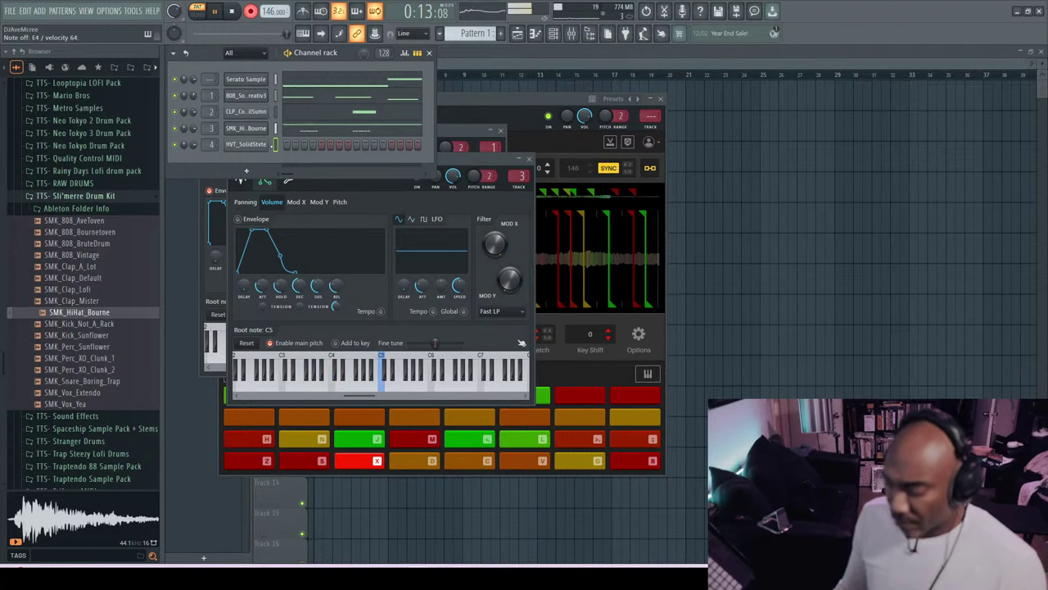
key(F7)
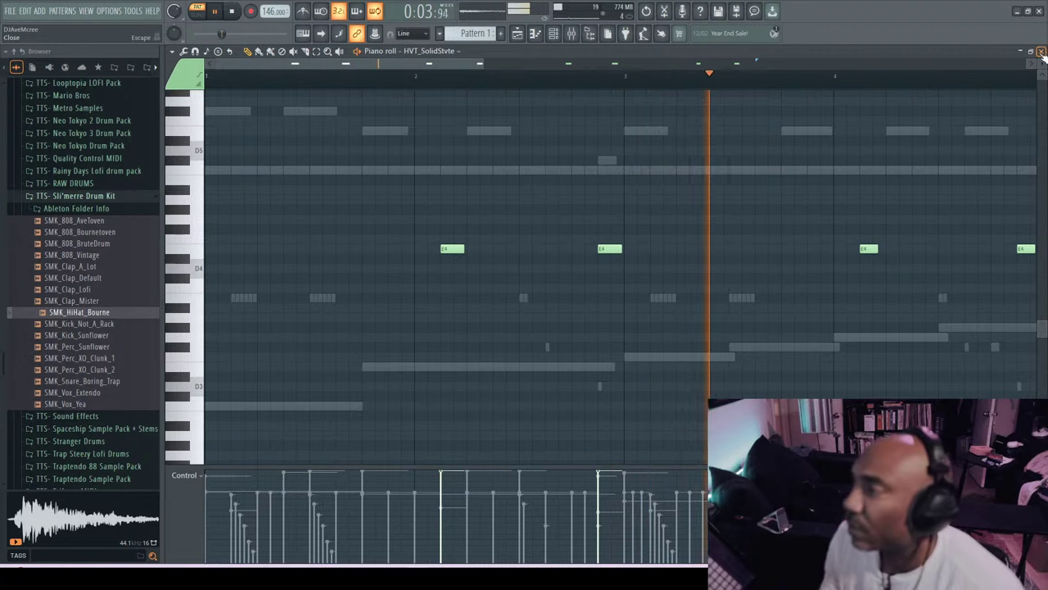
click(1042, 51)
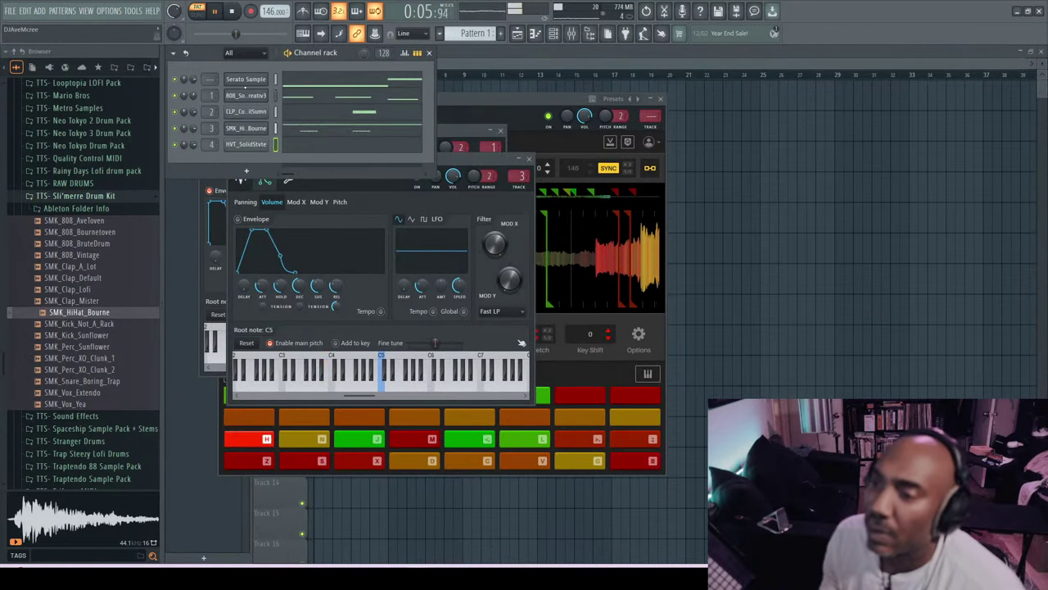
- Replace the 808_SoundCreativ3 channel's sampler with the ElectraX [64bit] synth
right_click(246, 96)
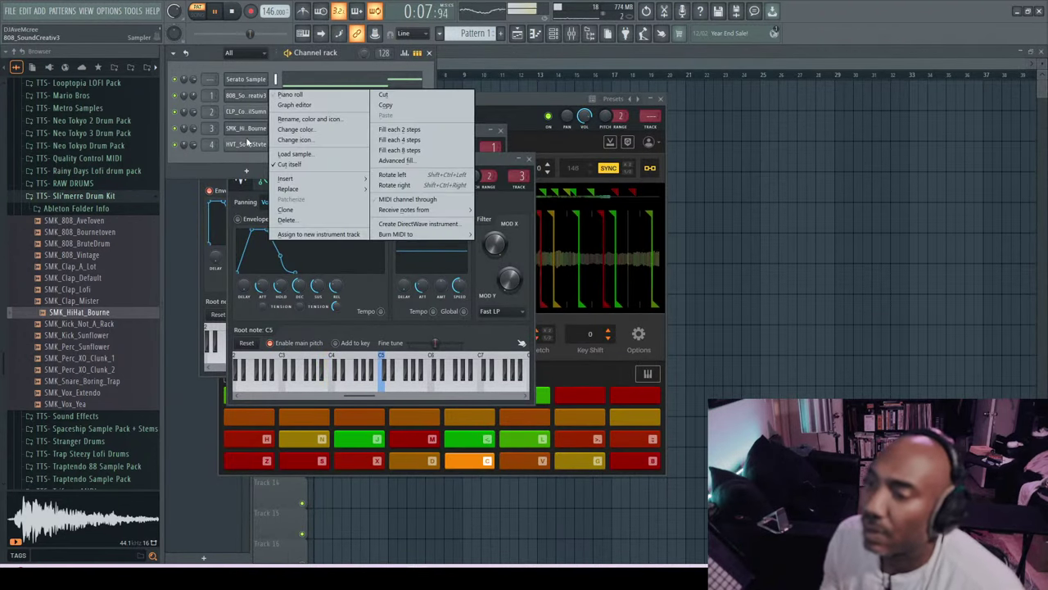
mouse_move(293, 182)
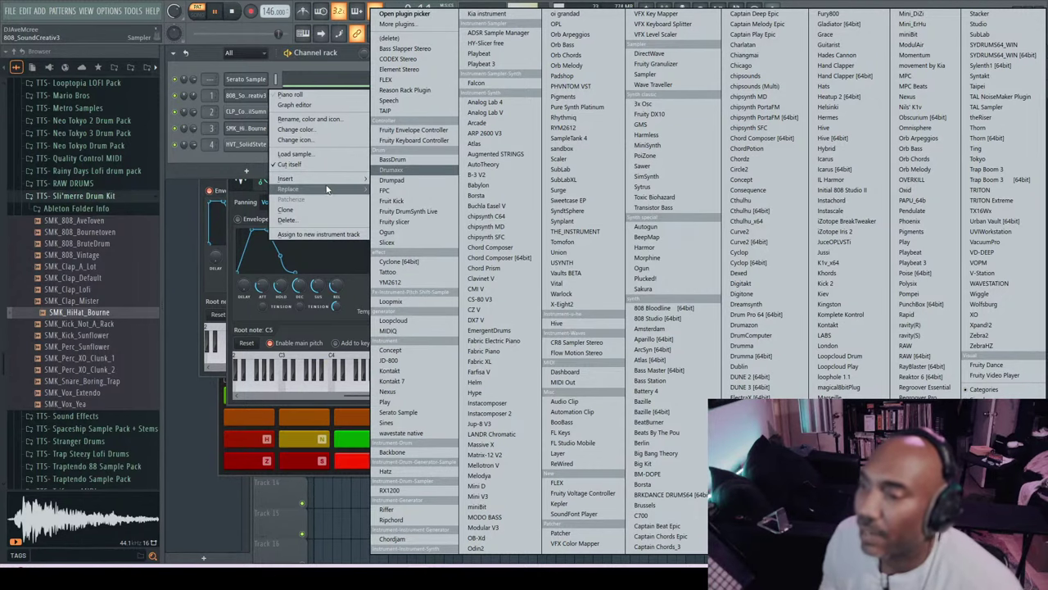
mouse_move(328, 191)
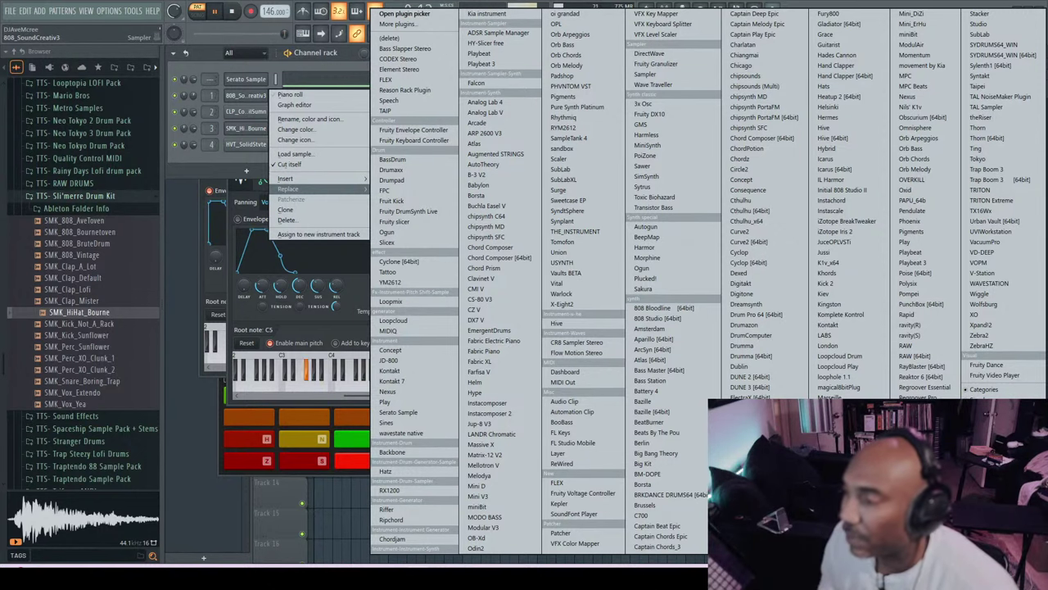
click(749, 396)
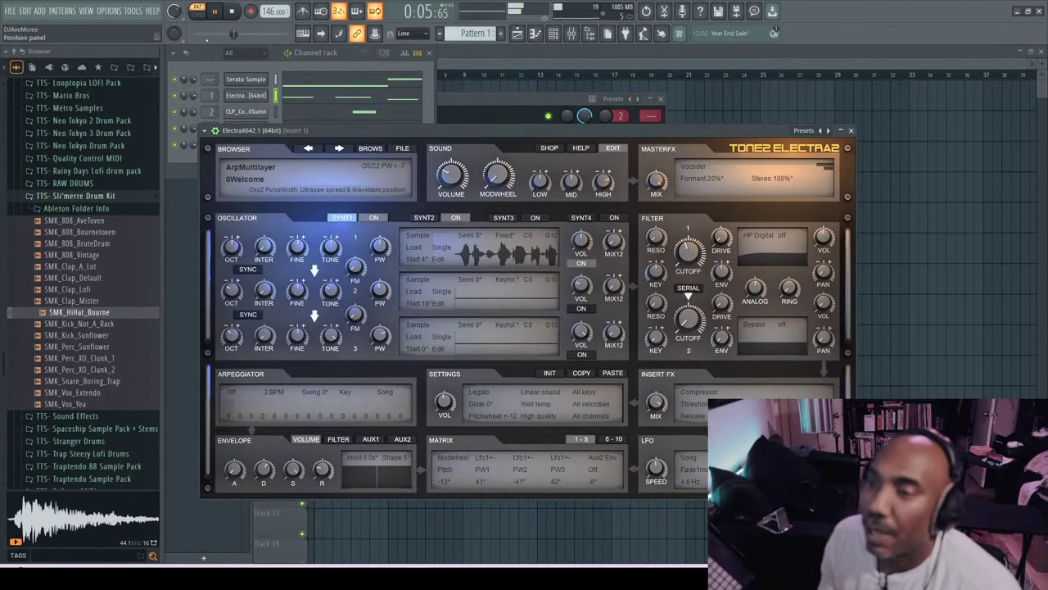
- Stop playback and clone the ElectraX [64bit] channel
right_click(248, 95)
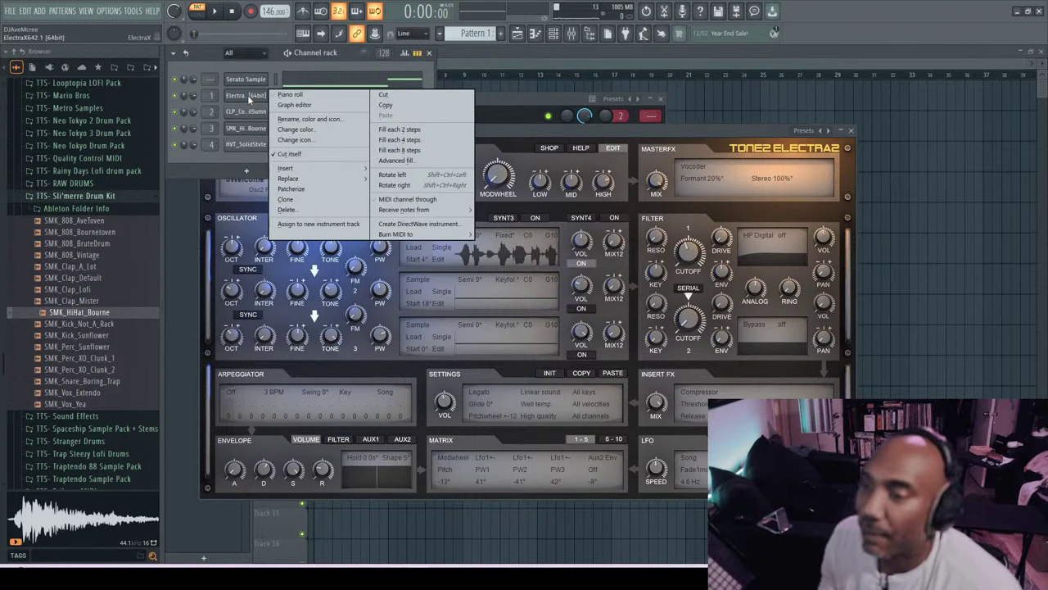
click(251, 100)
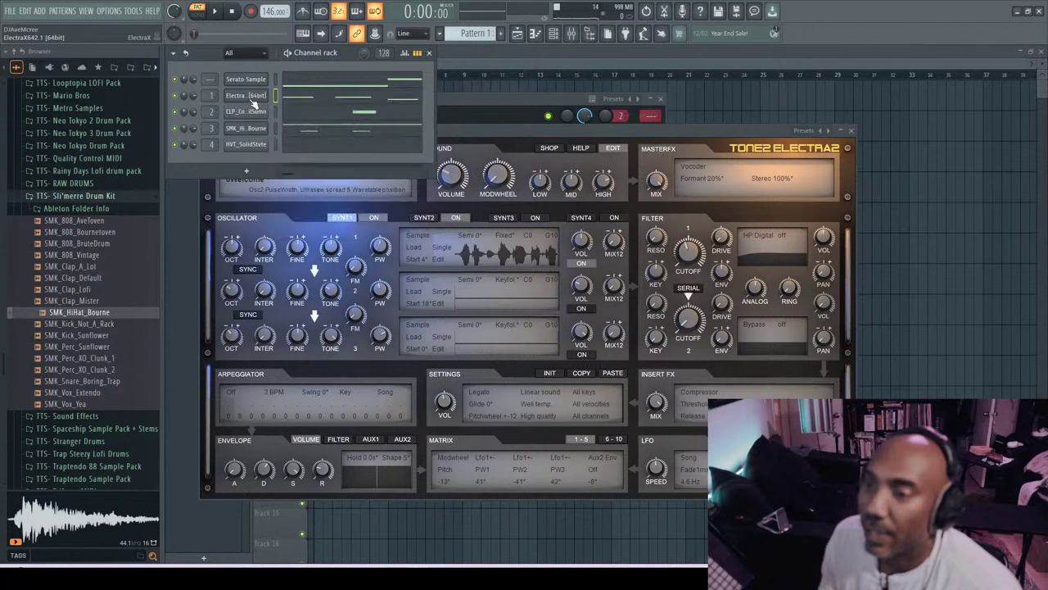
right_click(252, 100)
click(283, 199)
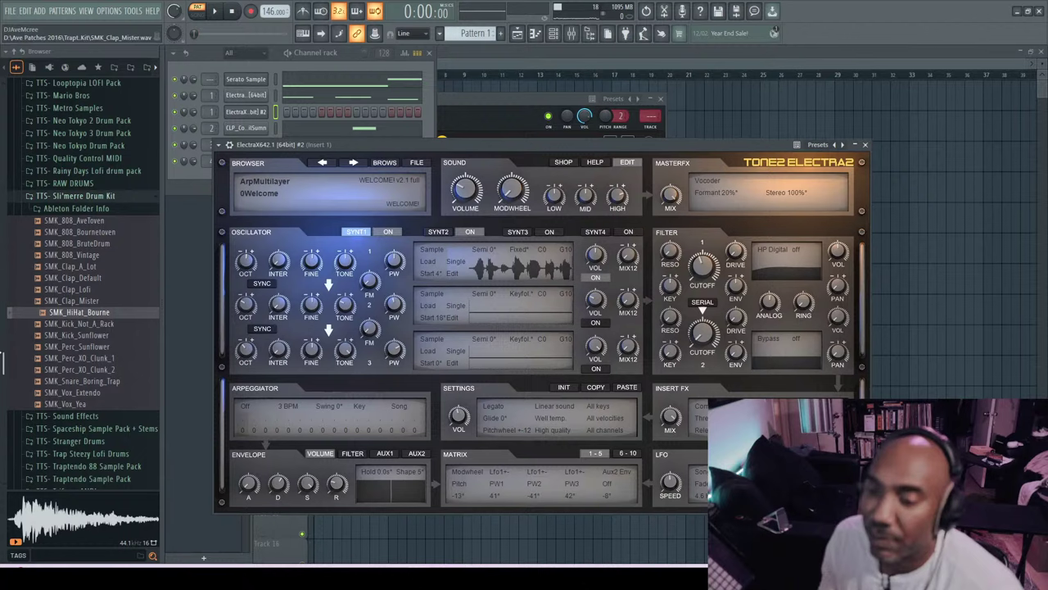
- Find 808_SolidDude in the SC - NEPENTH3 808 samples, try loading it onto the cloned ElectraX channel, and close the synth window
scroll(4, 364, down, 15)
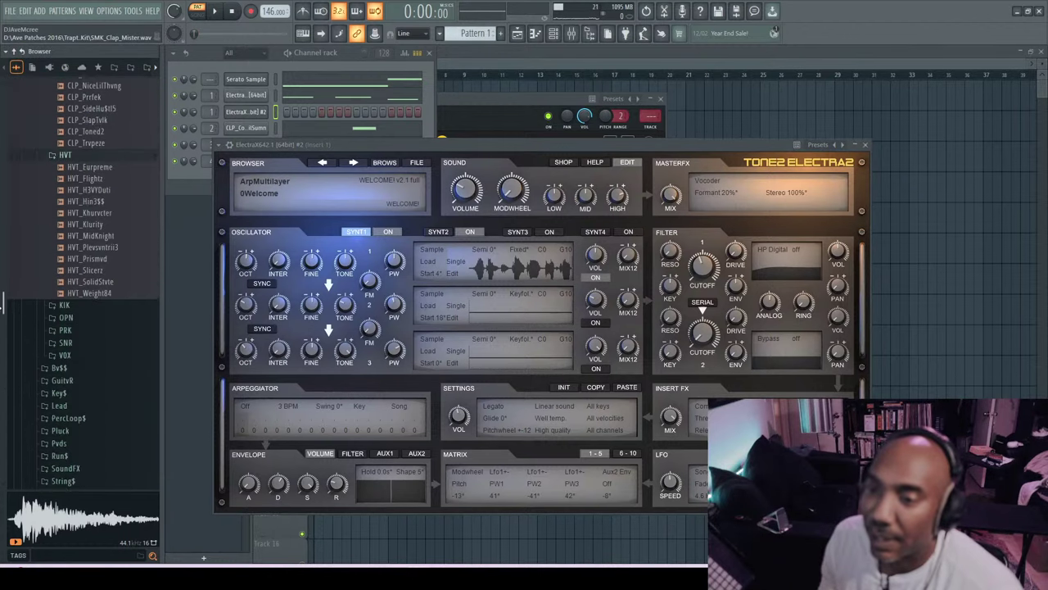
scroll(3, 298, up, 5)
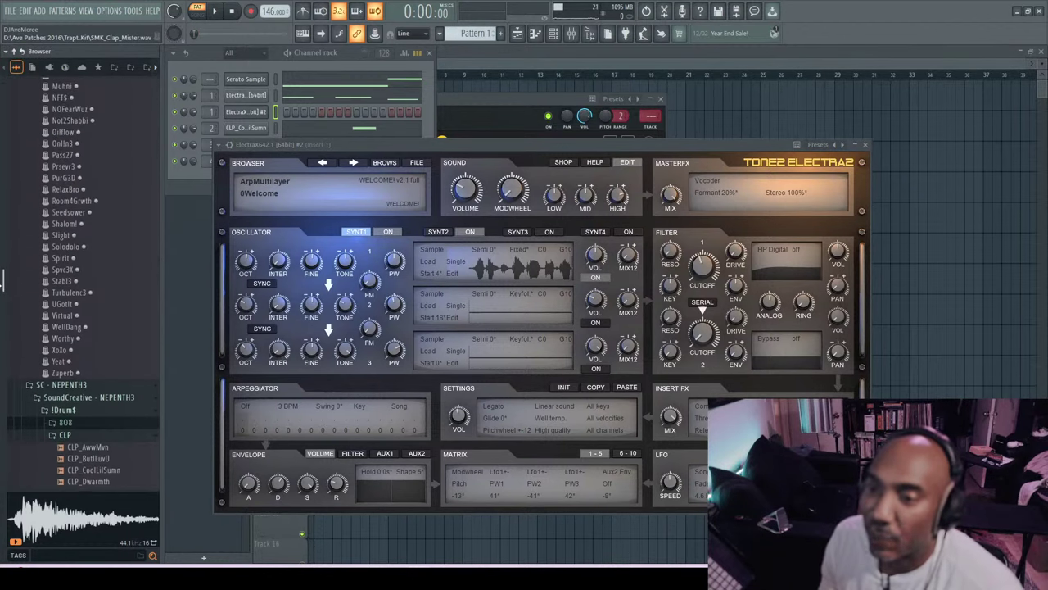
mouse_move(2, 293)
mouse_down()
mouse_move(2, 304)
mouse_move(2, 295)
mouse_up()
click(90, 227)
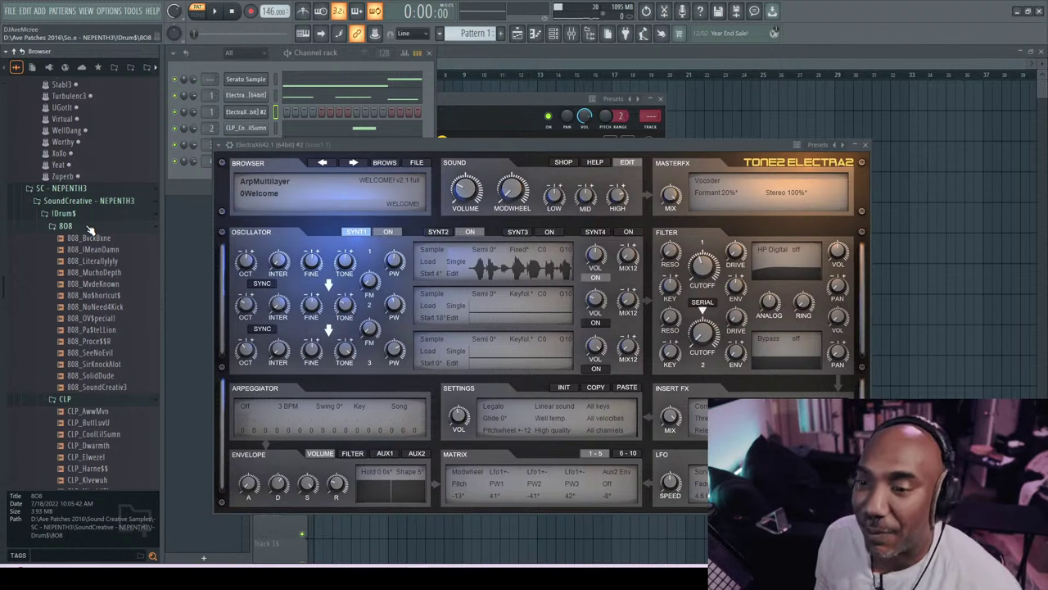
click(88, 237)
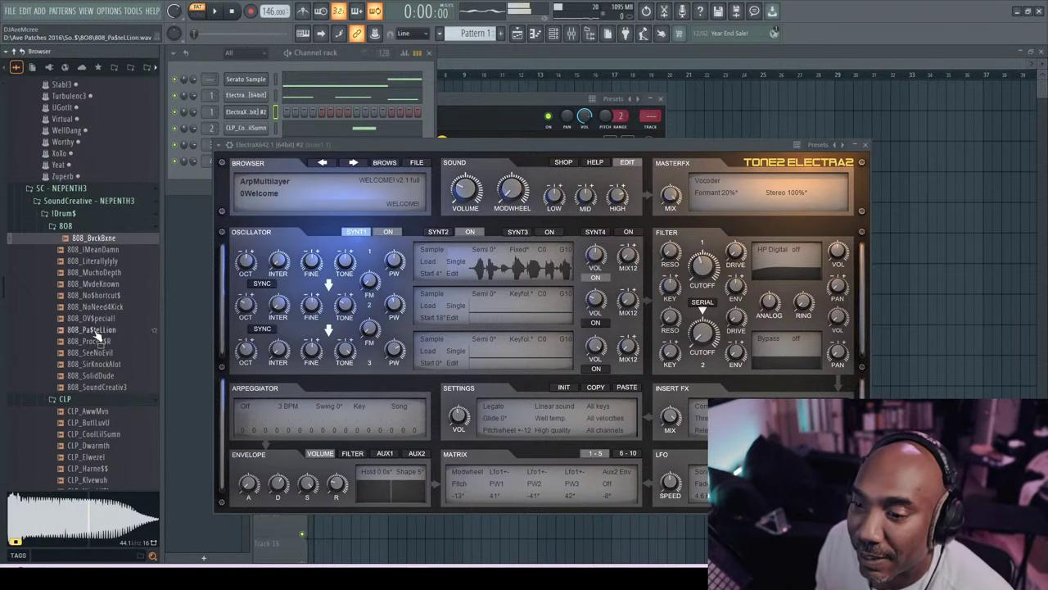
click(99, 376)
drag(98, 376, 243, 115)
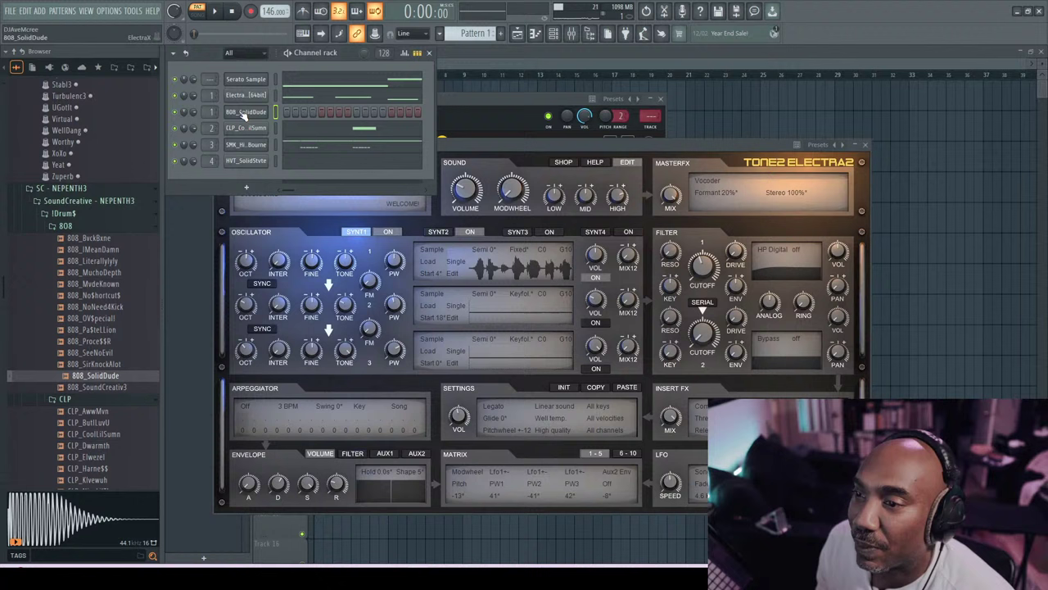
right_click(231, 111)
key(Escape)
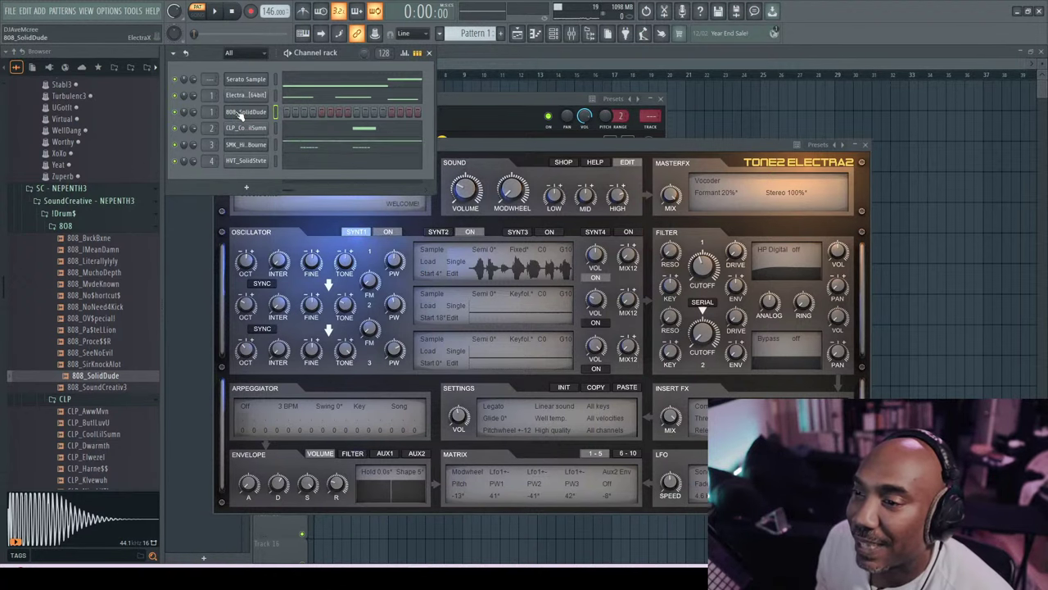
click(240, 113)
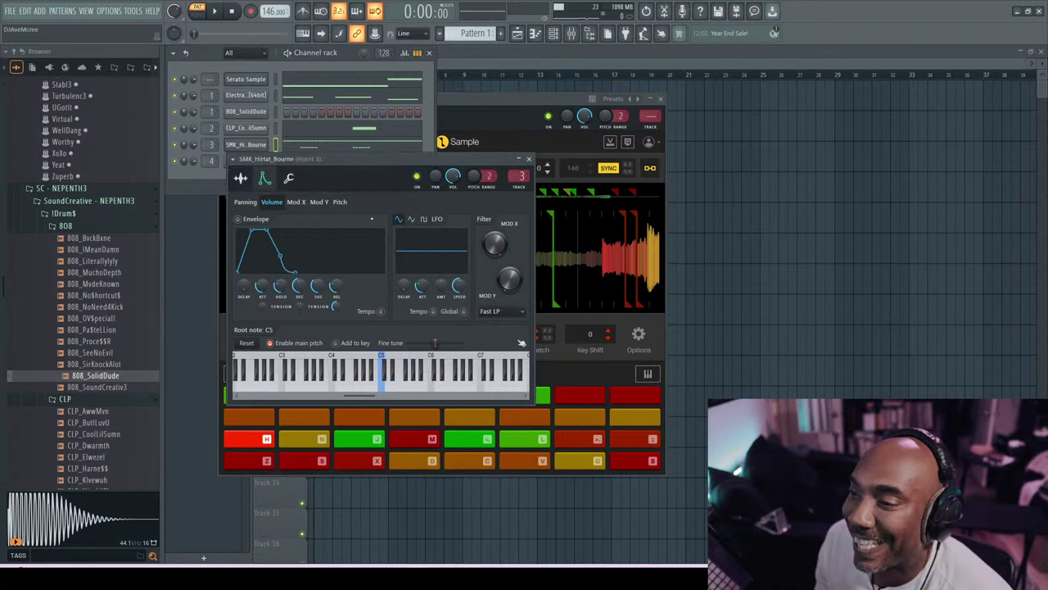
- Start playback and move the bassline notes from the ElectraX [64bit] channel to the 808_SolidDude channel
click(215, 10)
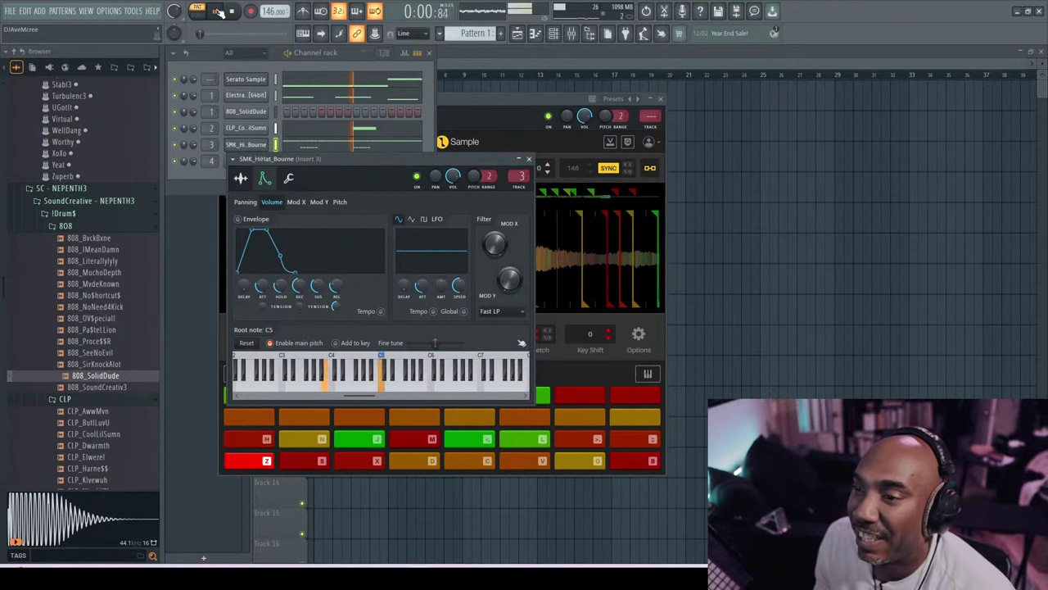
click(274, 96)
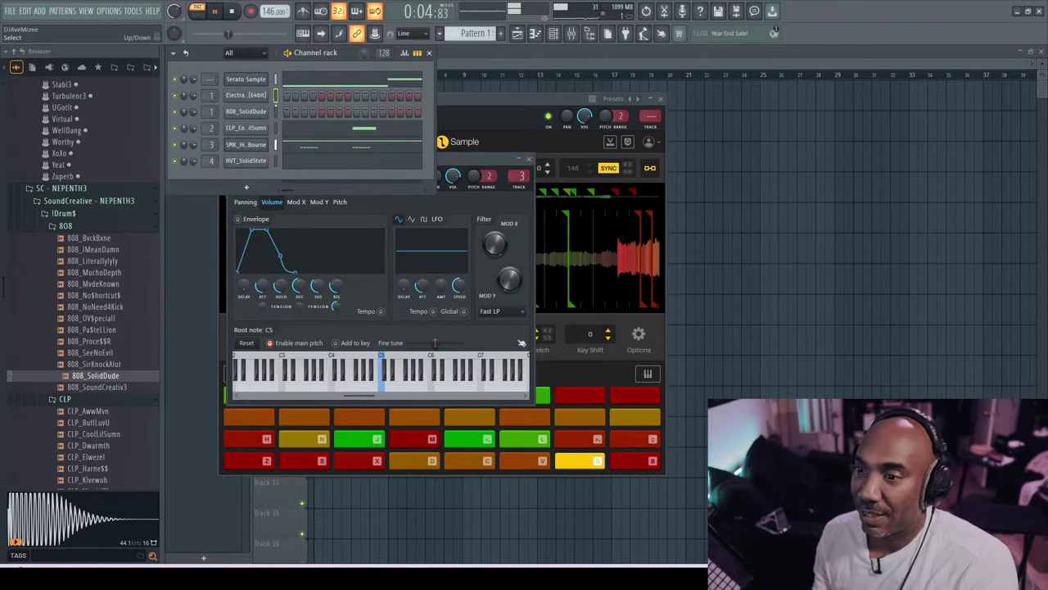
click(276, 112)
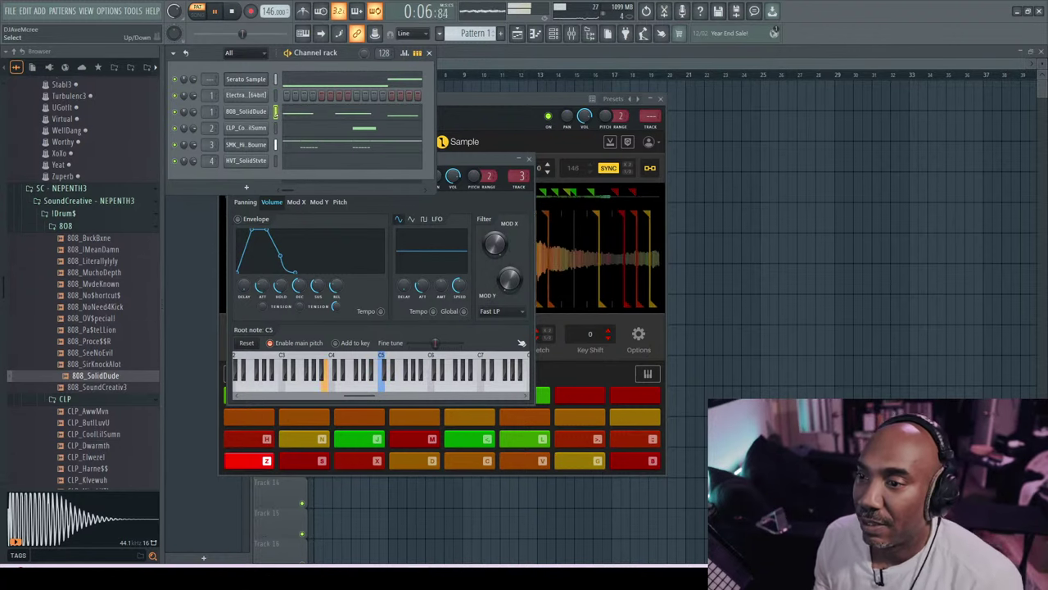
- Replace the 808_SolidDude channel's ElectraX instrument with an empty sampler, load the 808_SolidDude sample into it, and lower the channel volume
click(255, 114)
right_click(254, 117)
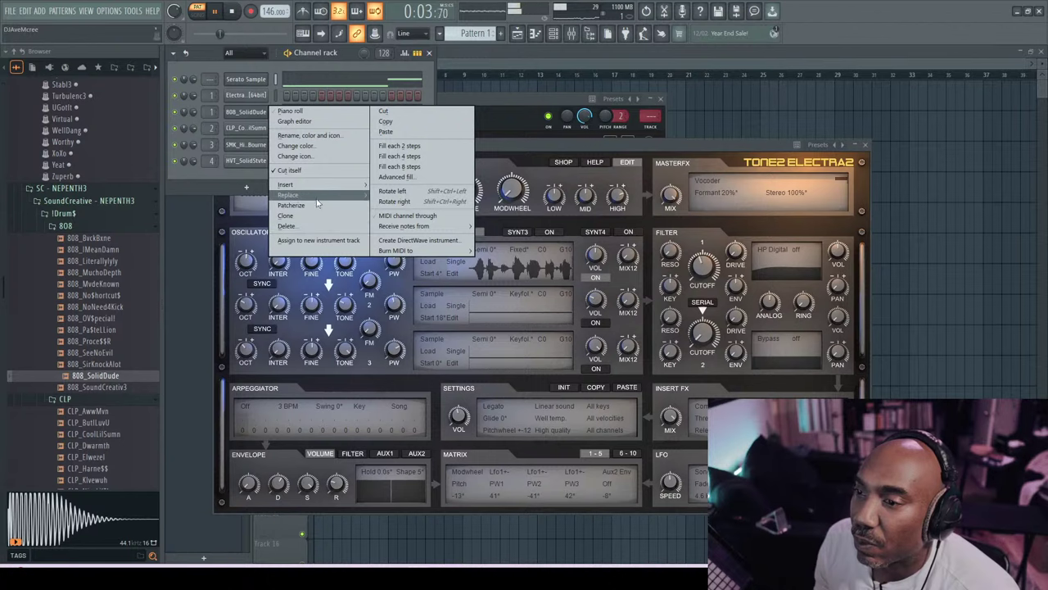
mouse_move(320, 195)
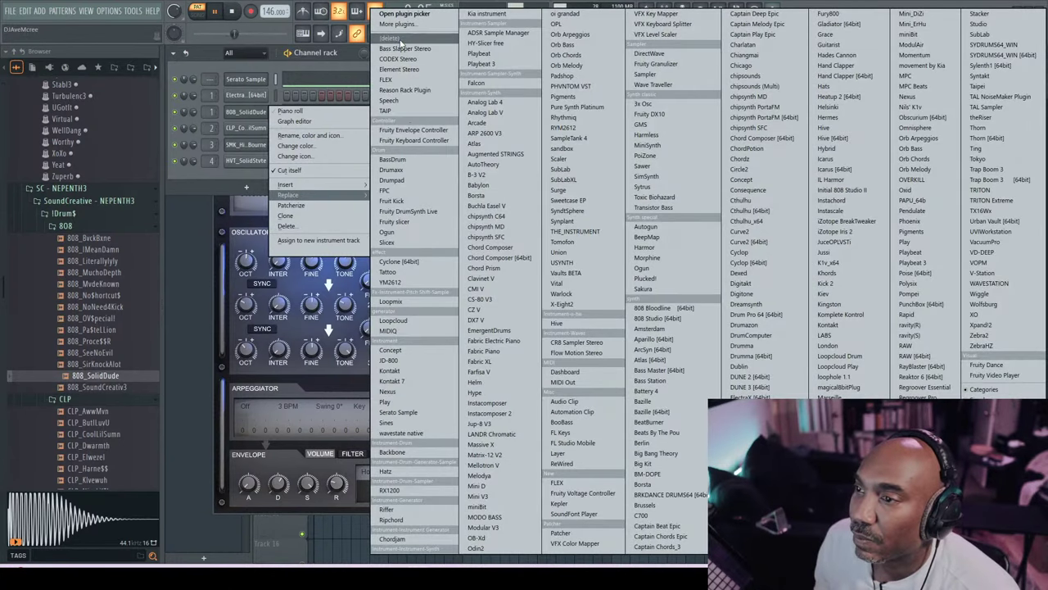
click(392, 39)
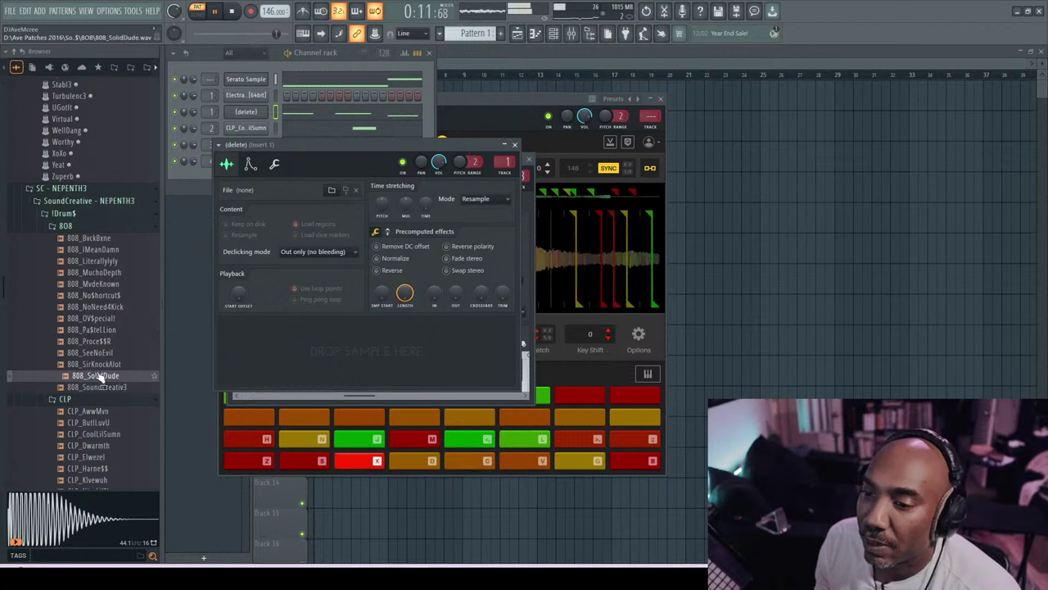
right_click(99, 379)
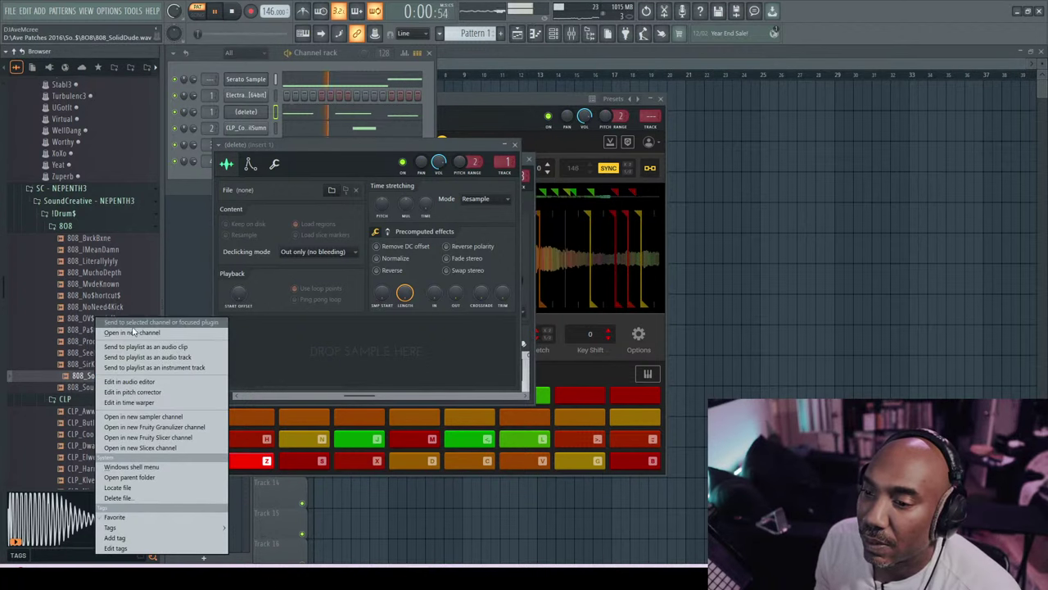
click(135, 326)
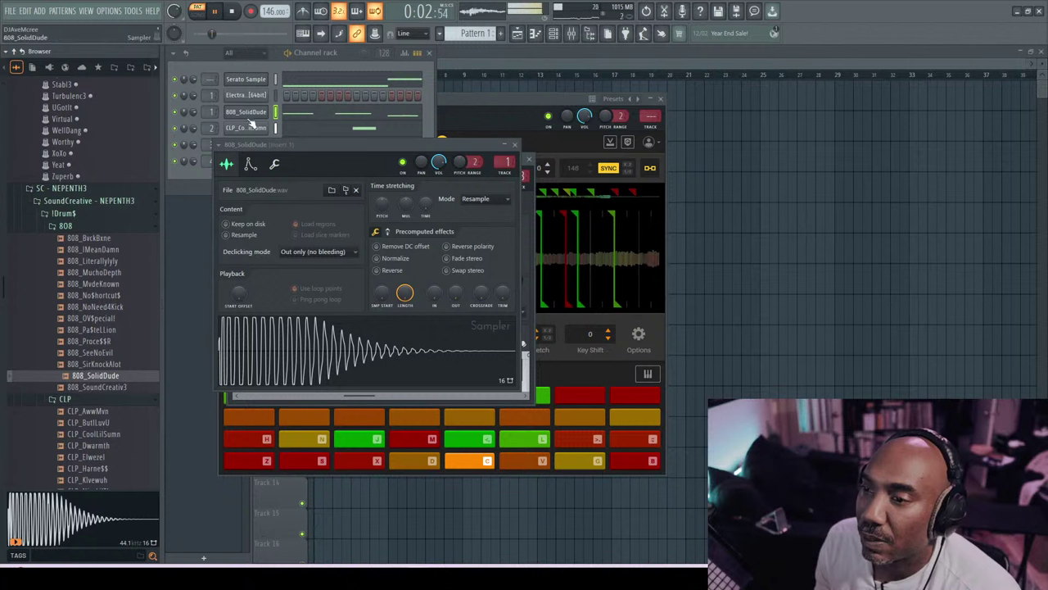
drag(194, 112, 195, 120)
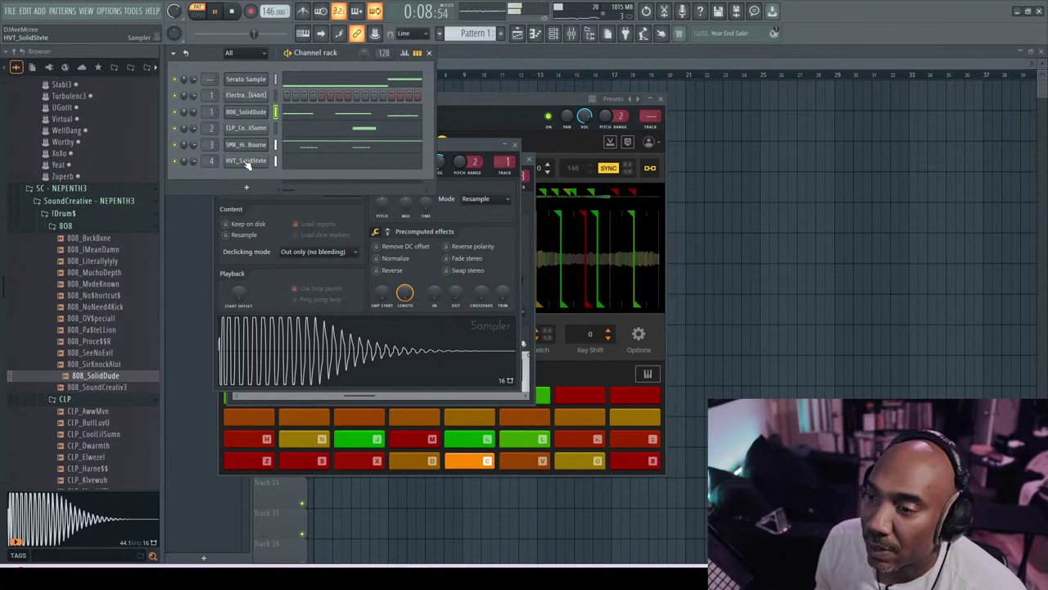
- Move the first E4 of HVT_SolidStvte in bar 6 one step earlier and its last E4 in bar 8 one step later
click(246, 162)
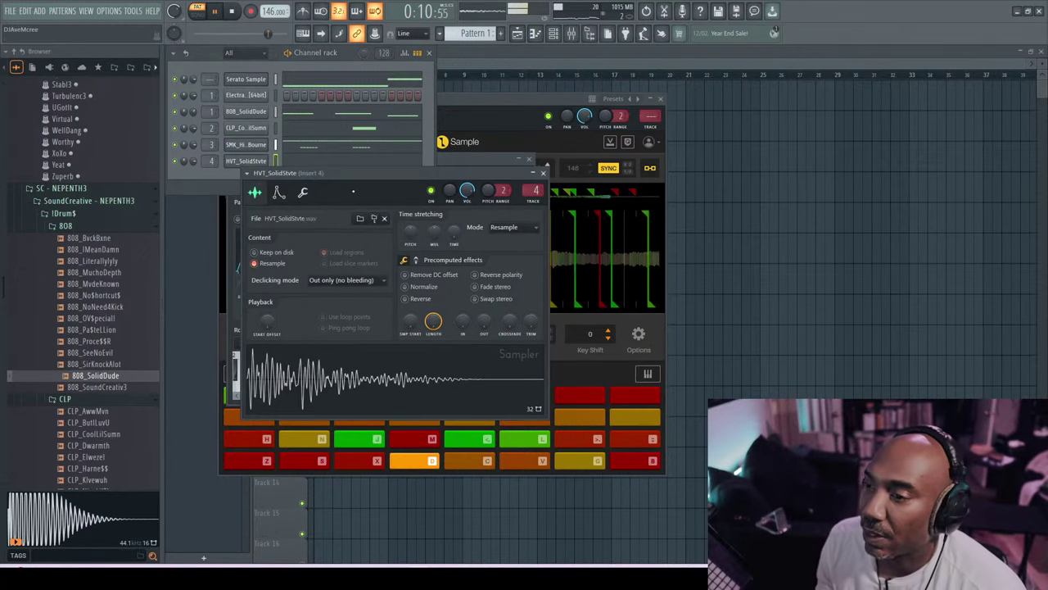
click(341, 168)
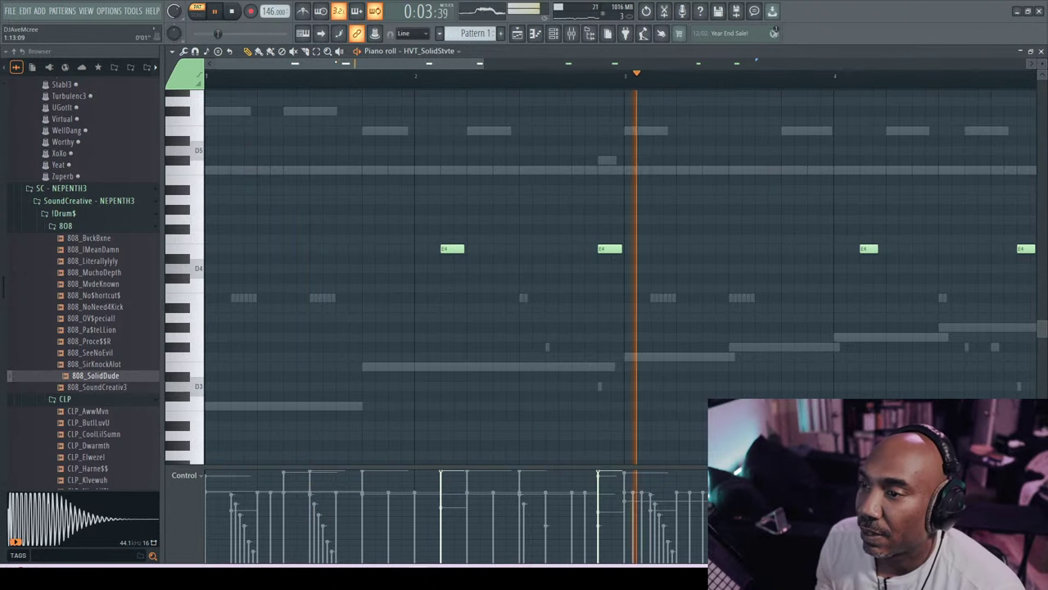
drag(340, 64, 532, 64)
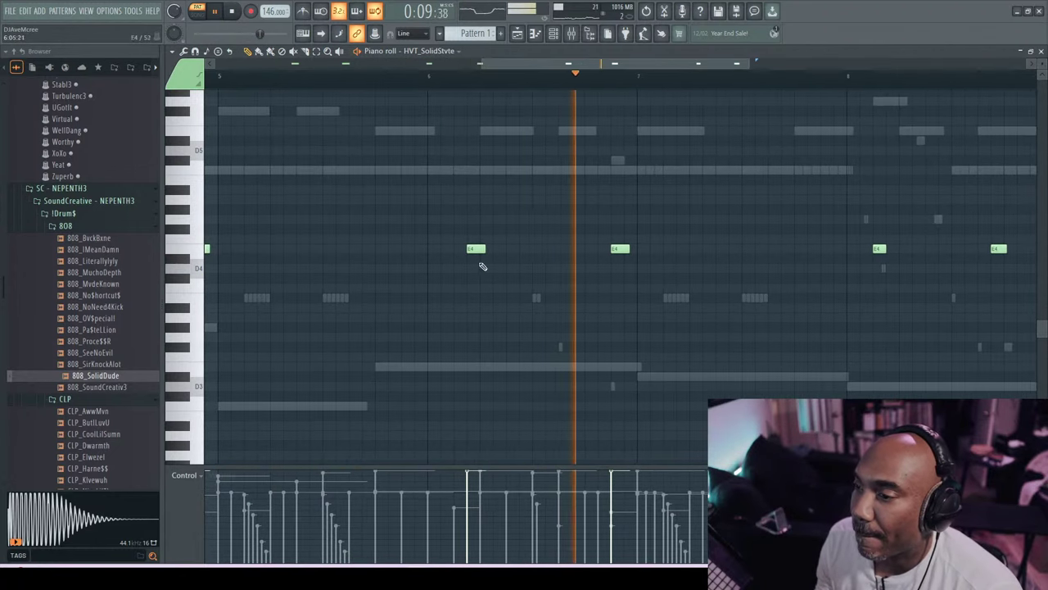
drag(469, 251, 455, 251)
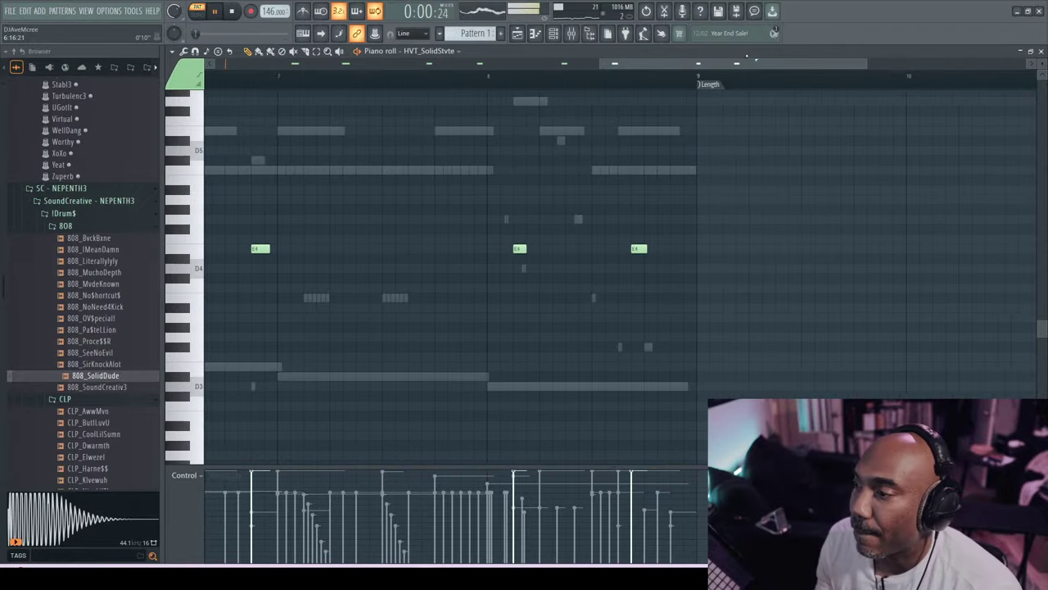
drag(633, 249, 645, 249)
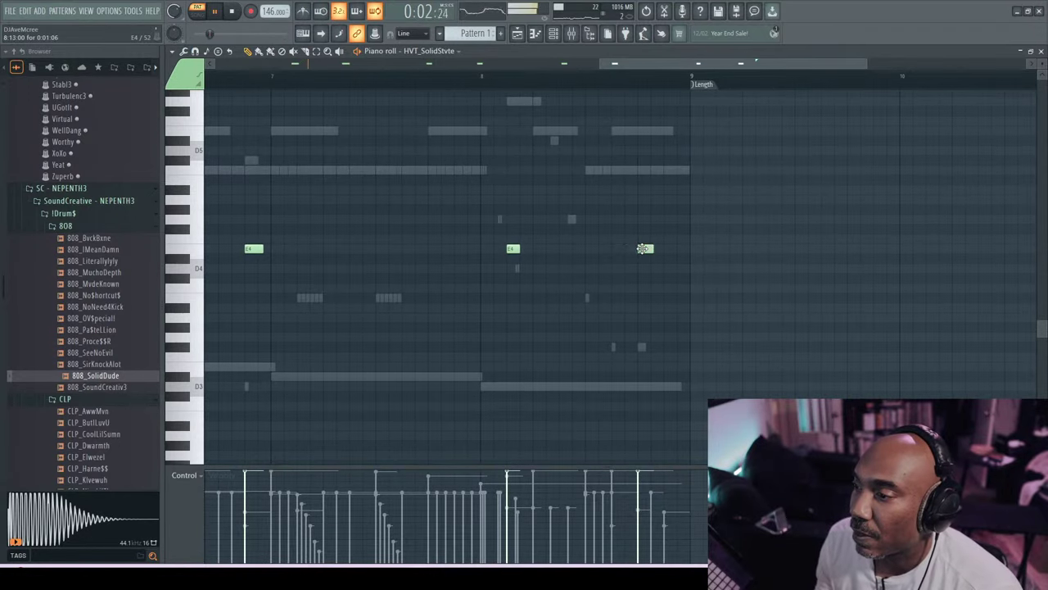
click(1043, 52)
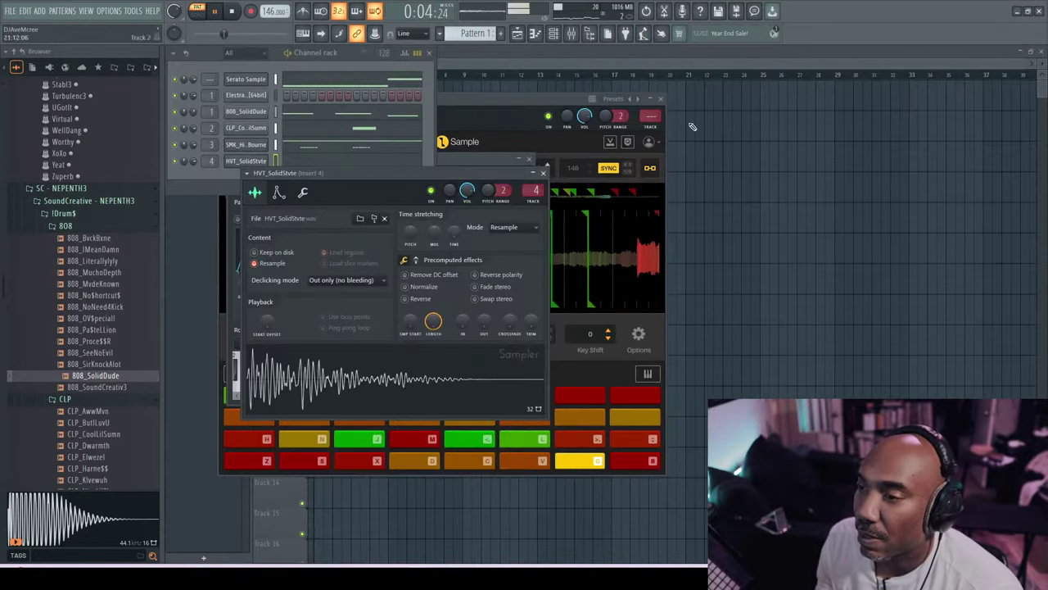
- Select the empty ElectraX [64bit] channel and stop playback
click(275, 96)
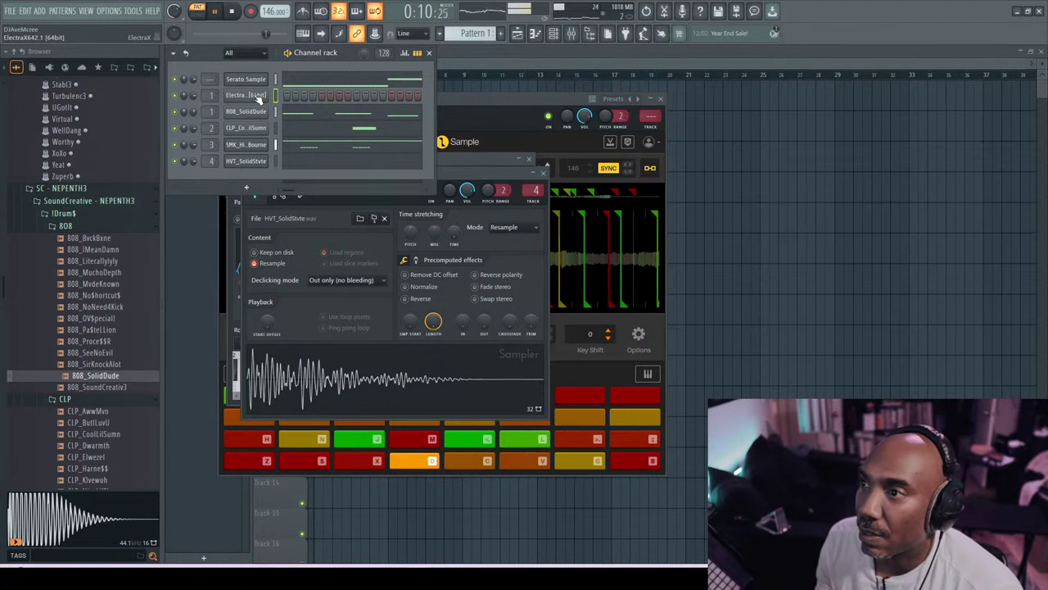
click(233, 14)
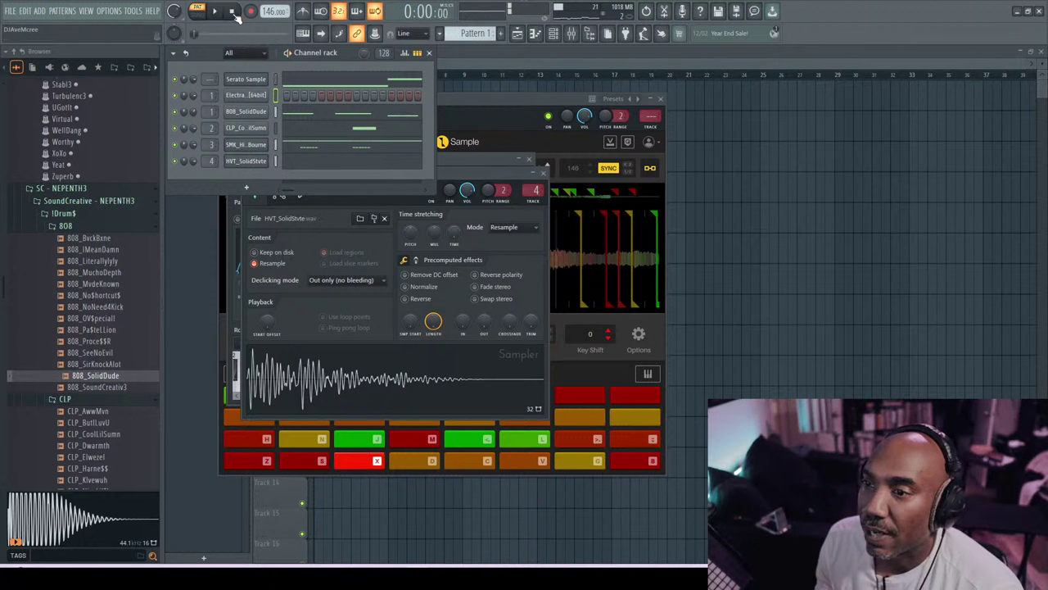
- Open the ElectraX [64bit] instrument and load the ARP - Drowning AM patch from the TTS - Crash XP bank
click(245, 95)
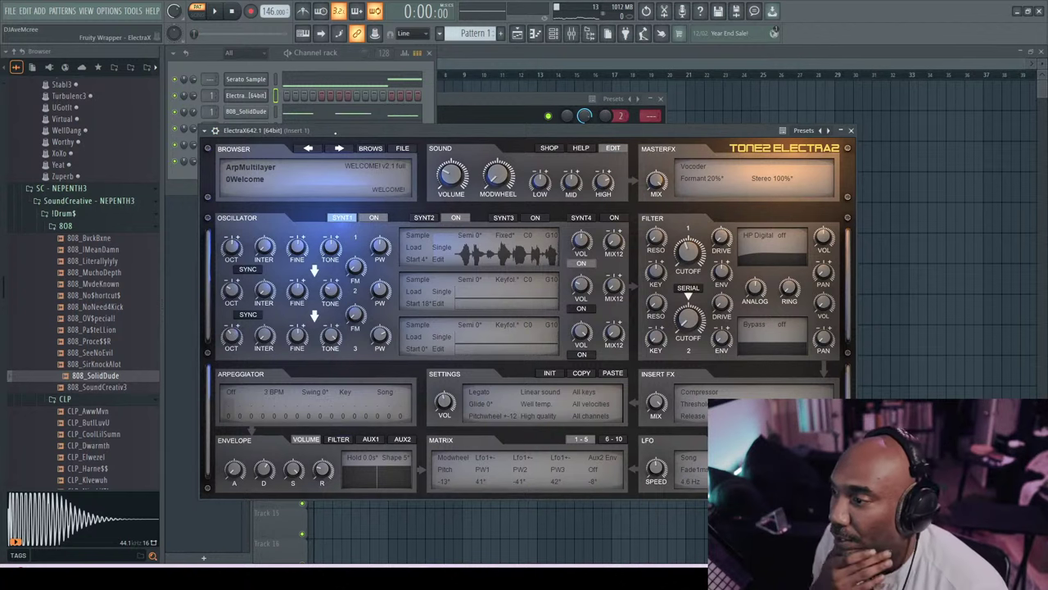
click(276, 178)
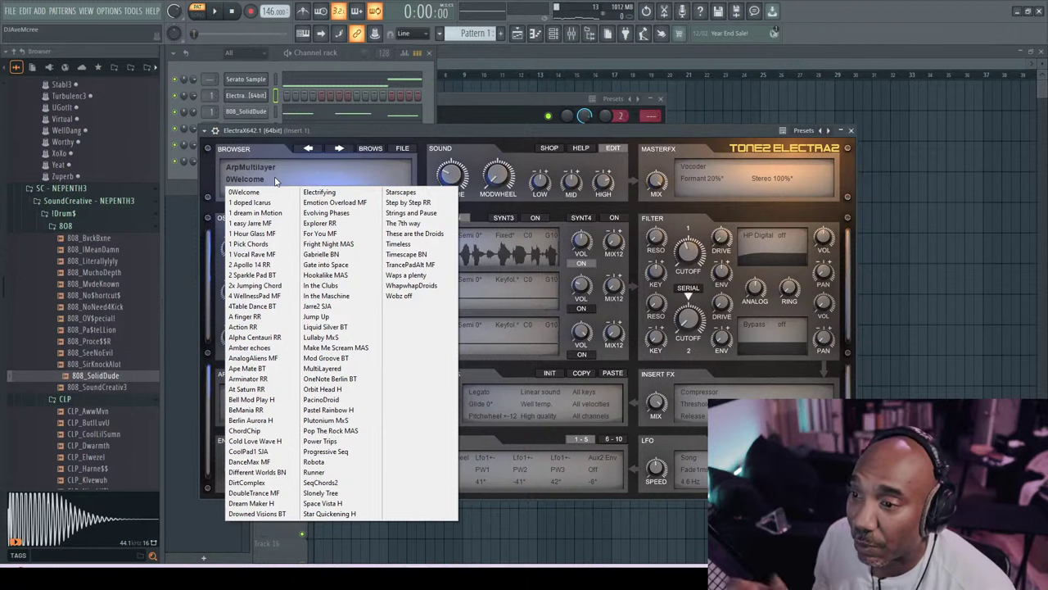
click(274, 168)
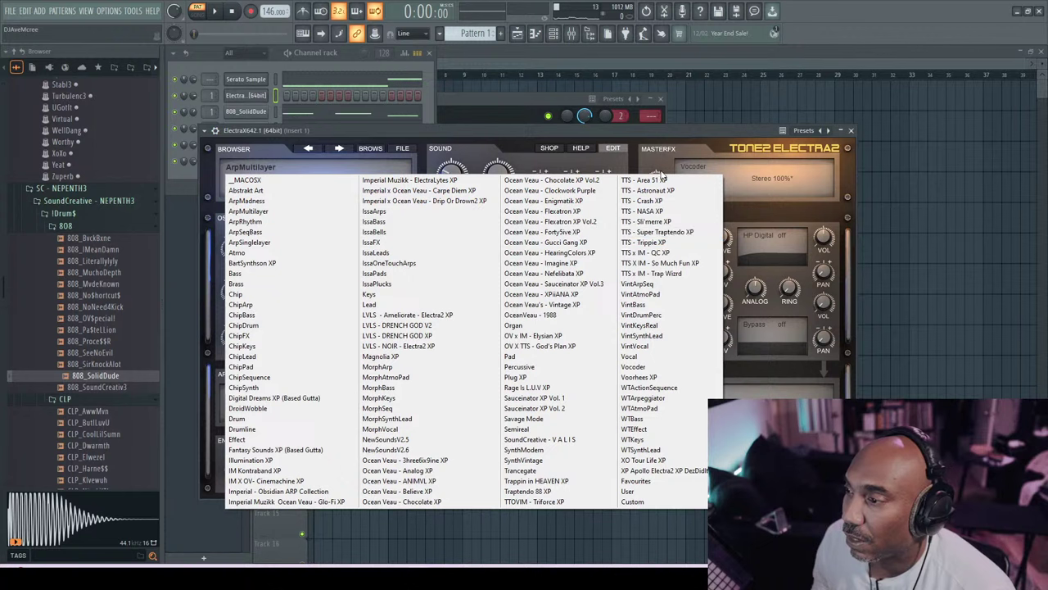
click(667, 200)
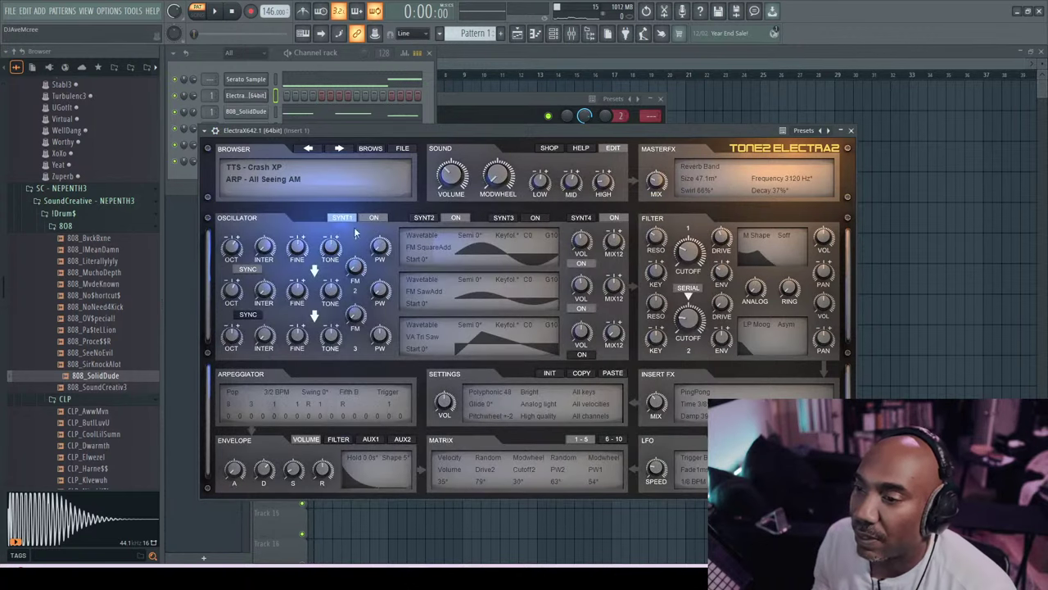
click(339, 148)
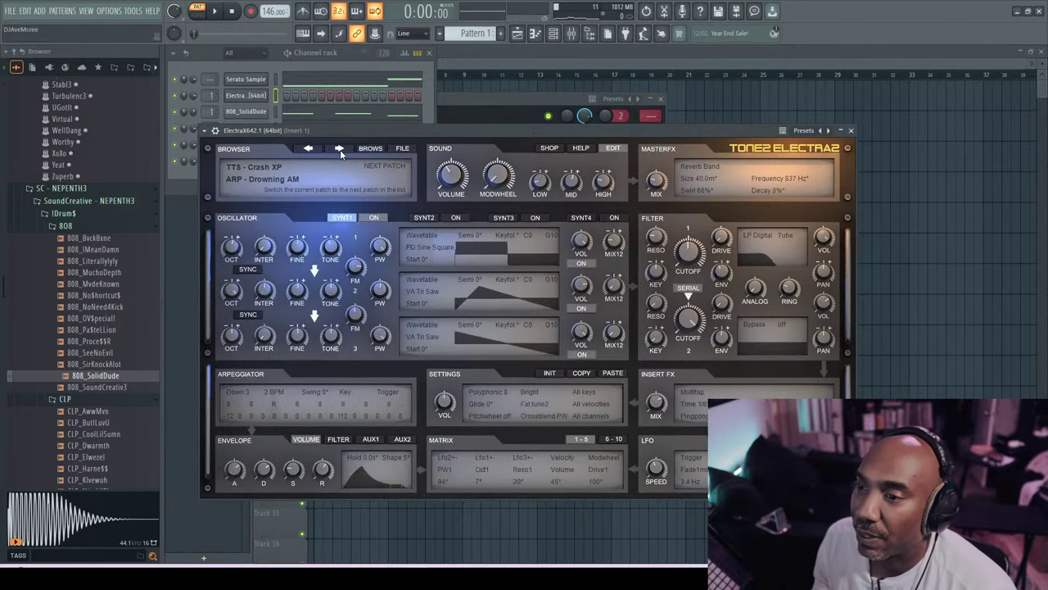
- Clear the mixer track assignments of all channels so they go to the master, and open the Serato Sample instrument
drag(213, 95, 212, 102)
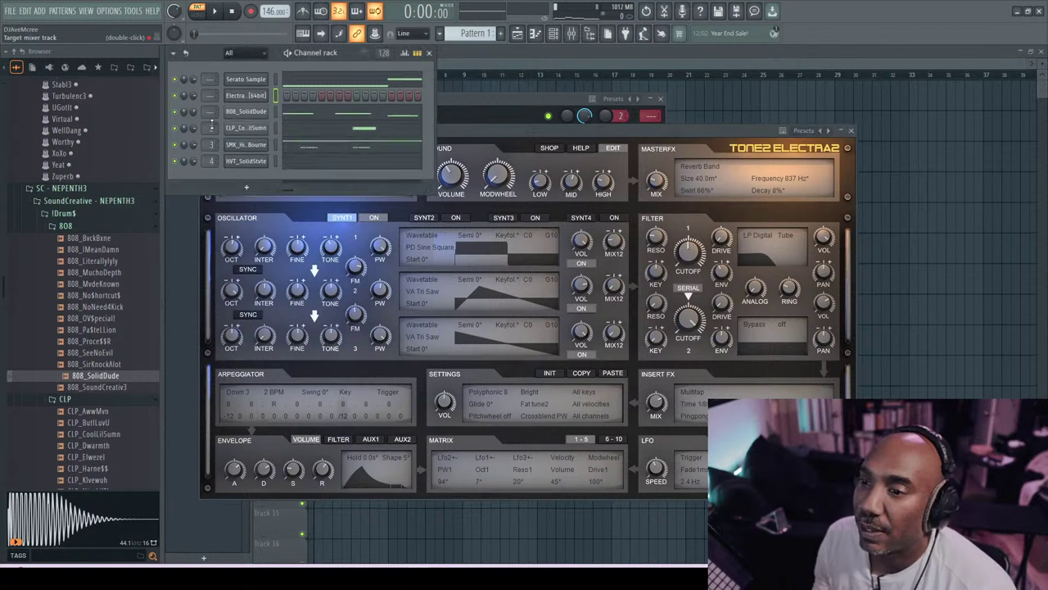
drag(213, 128, 212, 145)
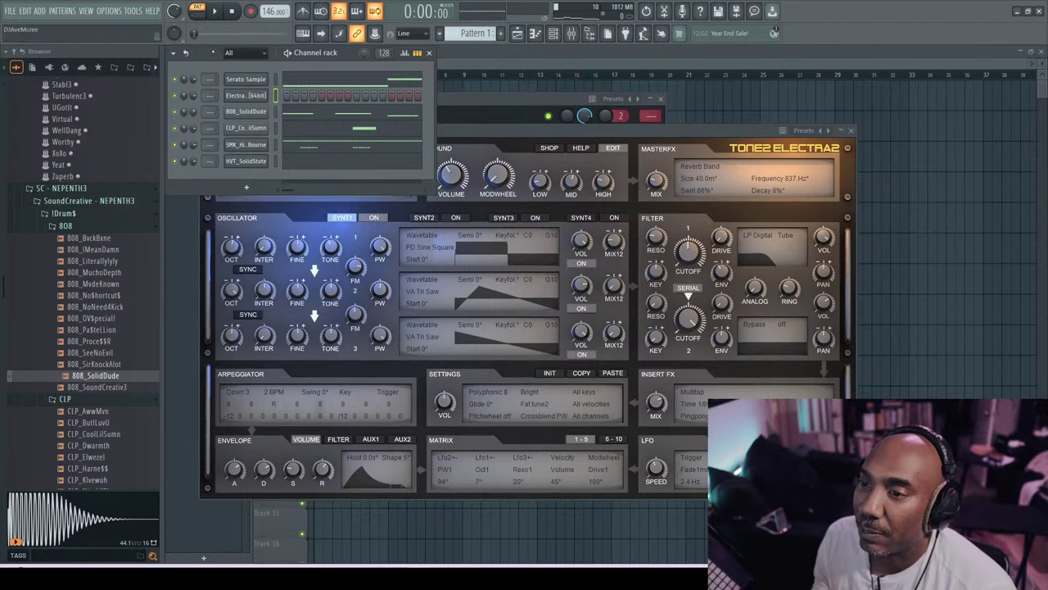
click(257, 79)
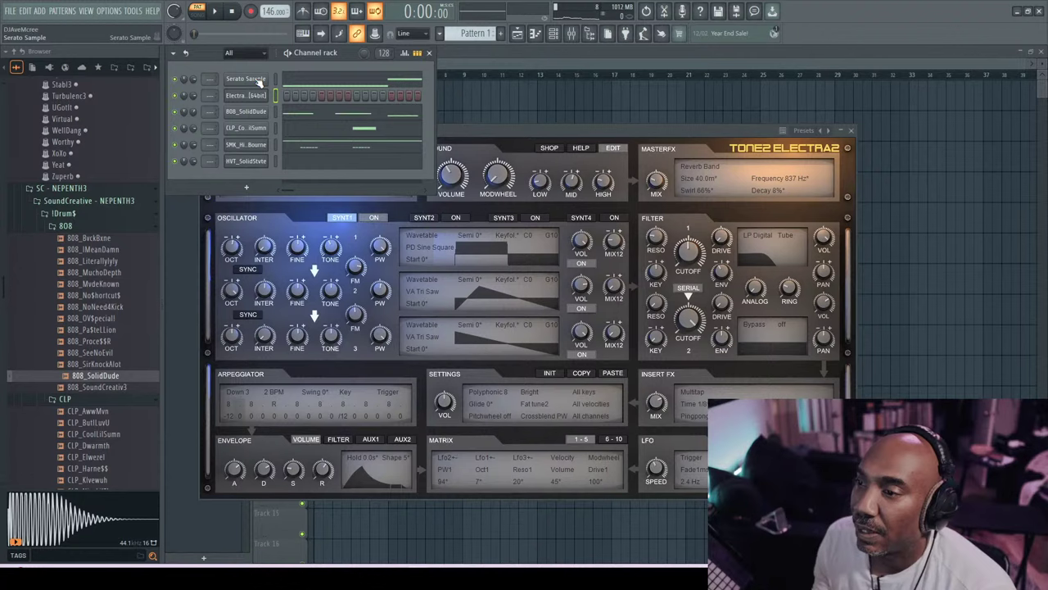
click(257, 80)
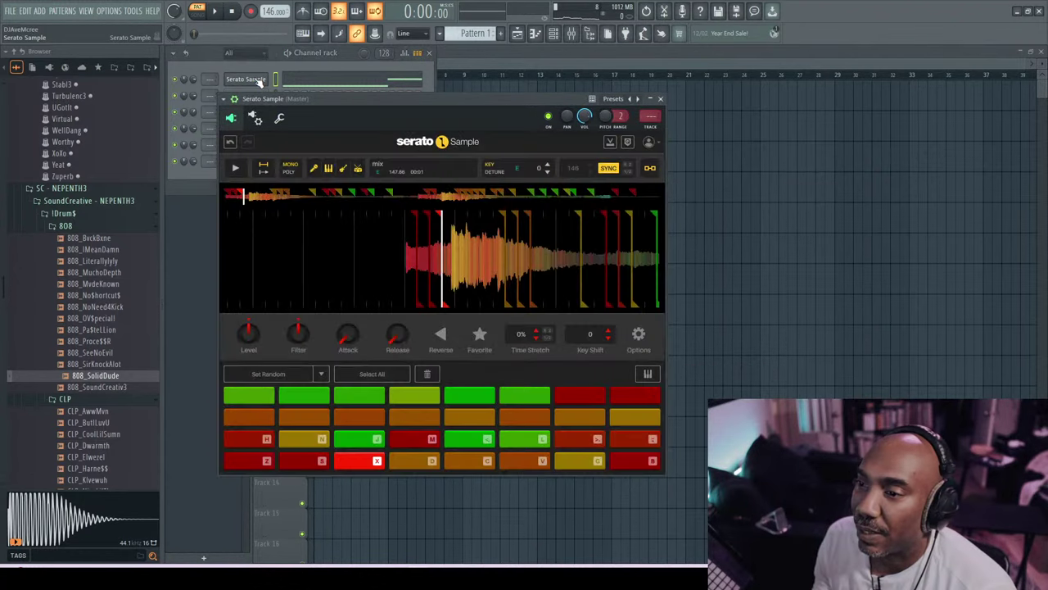
click(205, 57)
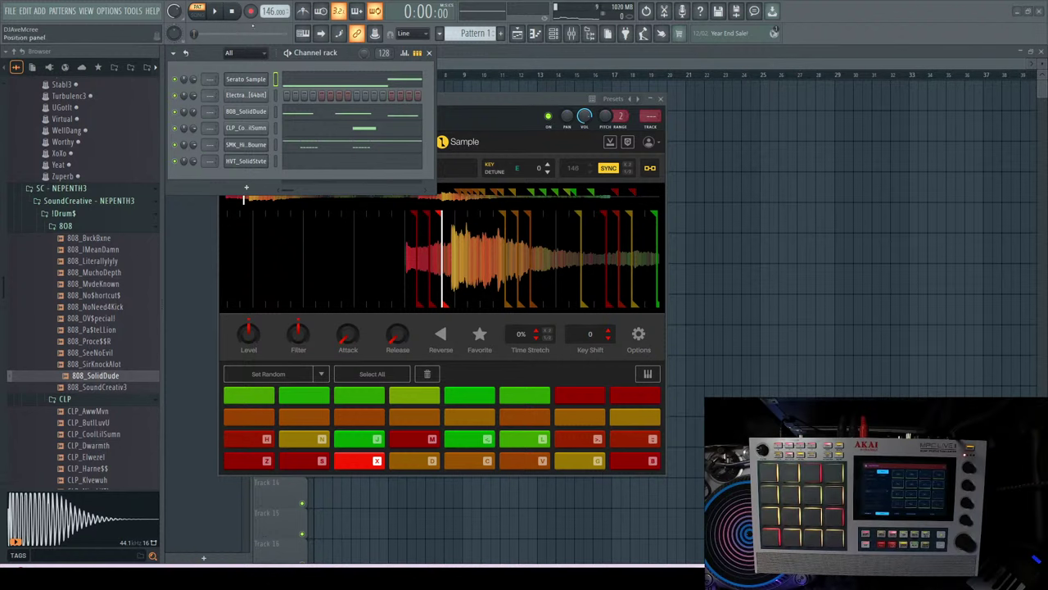
- Select the ElectraX [64bit] channel and switch its instrument to the ARP - Goat AM patch
click(277, 98)
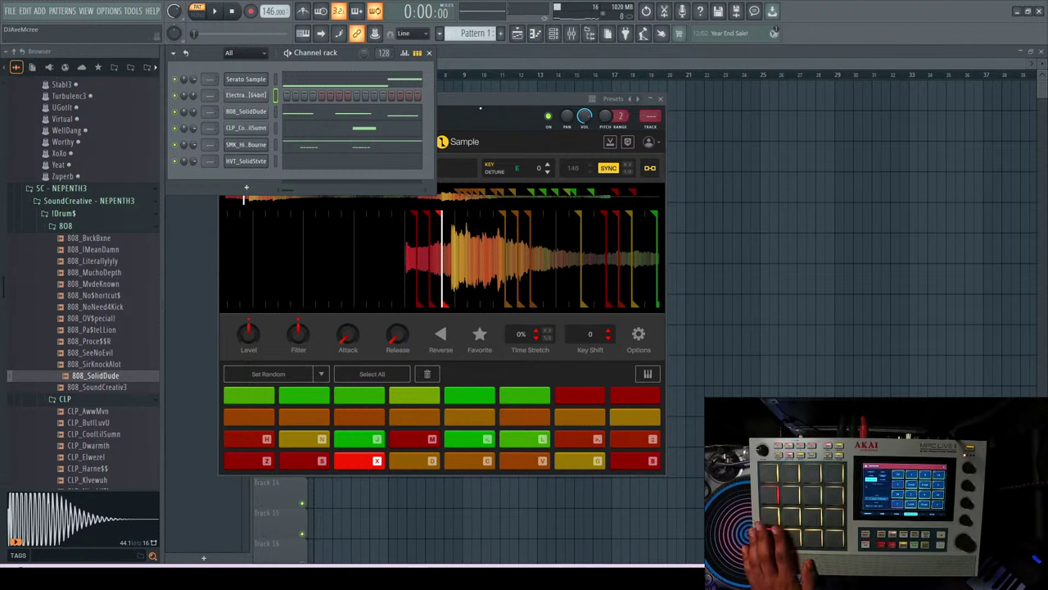
click(481, 107)
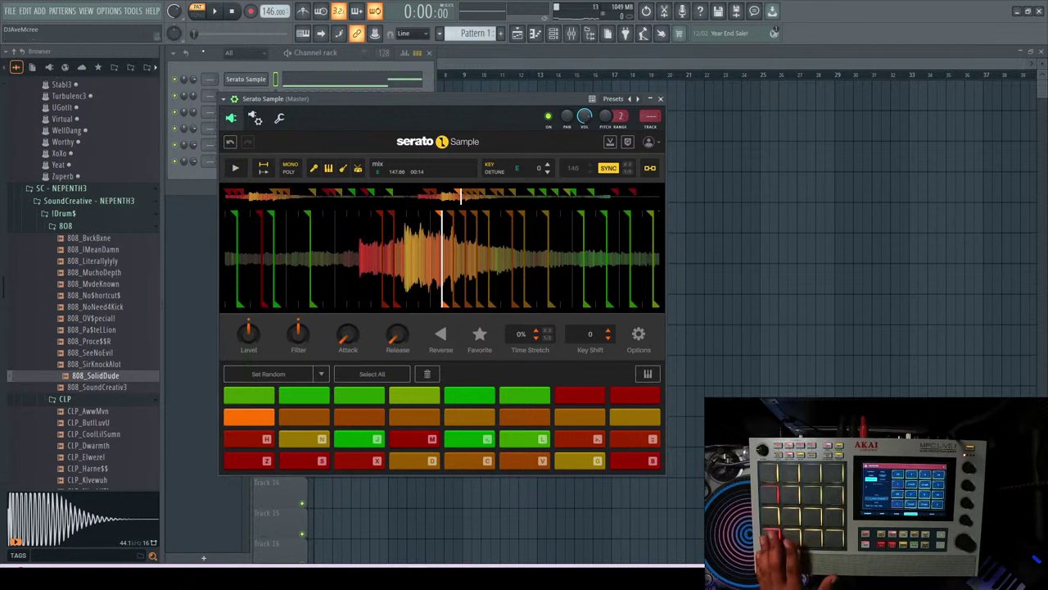
click(243, 78)
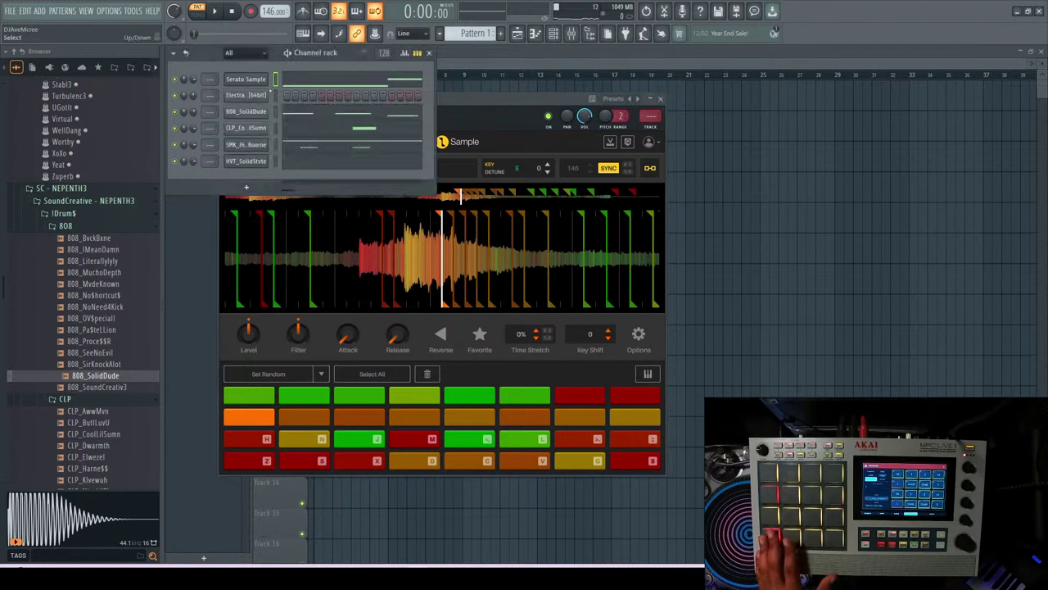
click(275, 96)
click(257, 95)
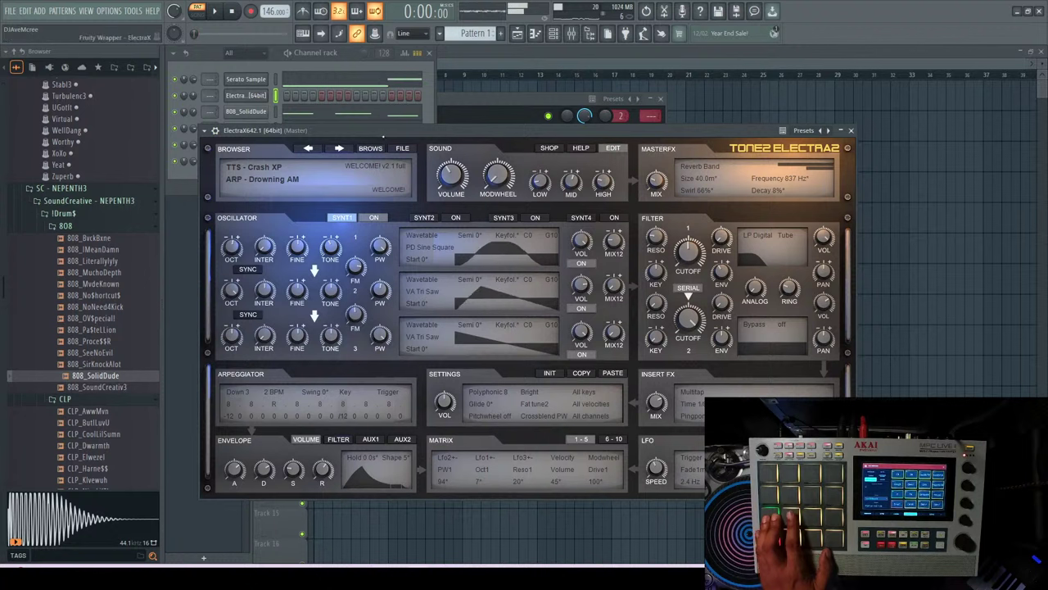
click(339, 151)
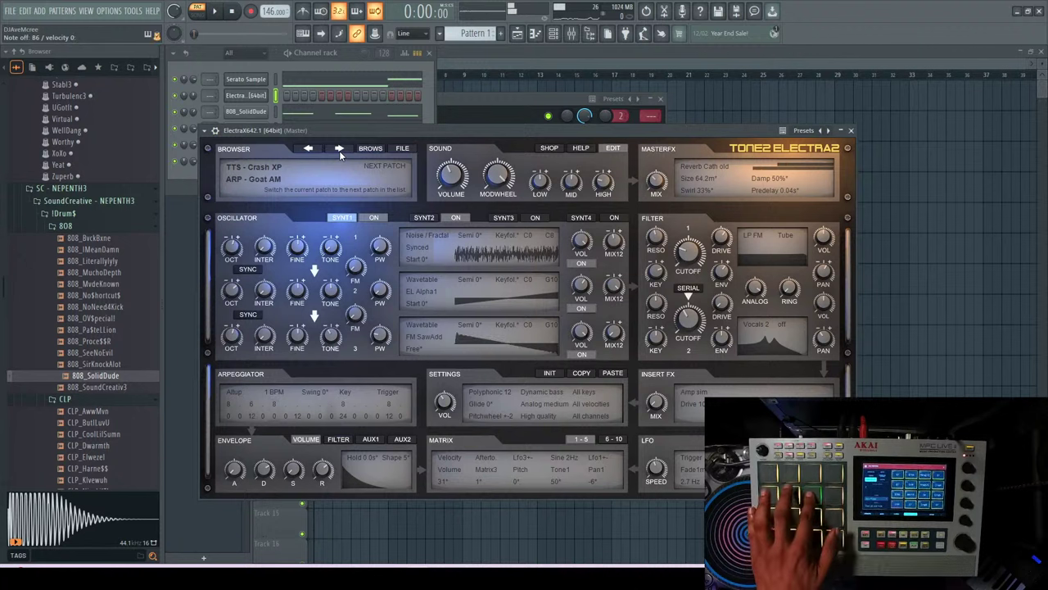
- Start pattern playback with the ElectraX channel selected and lower that channel's volume to 34%
click(496, 98)
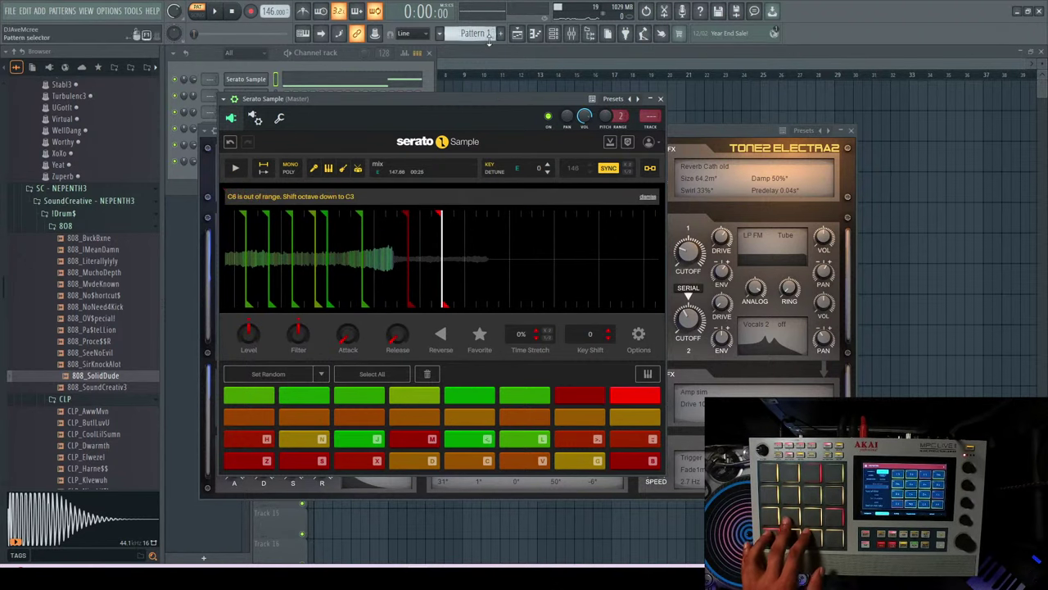
click(748, 137)
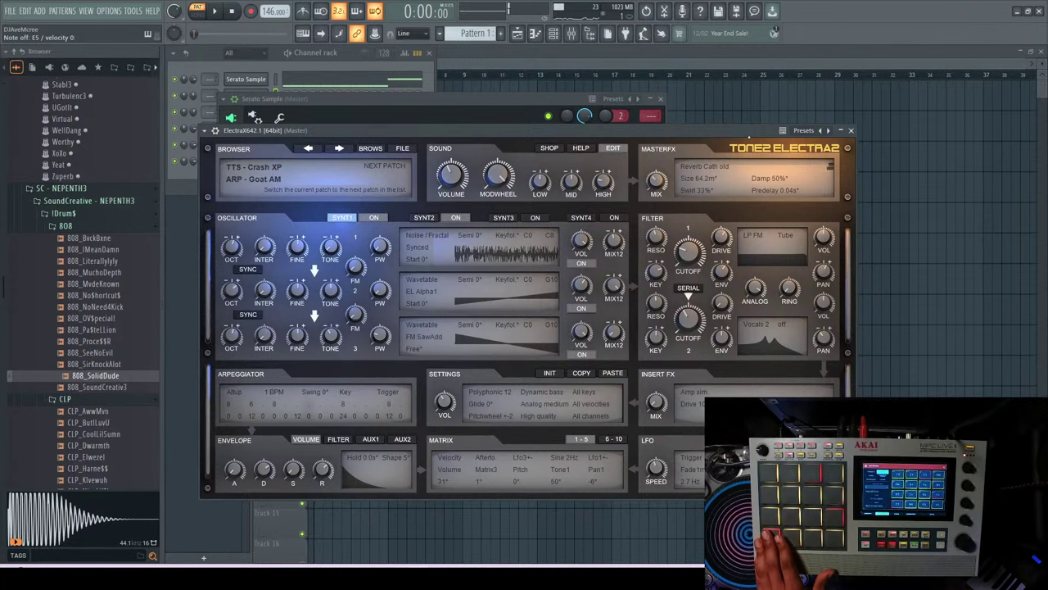
key(space)
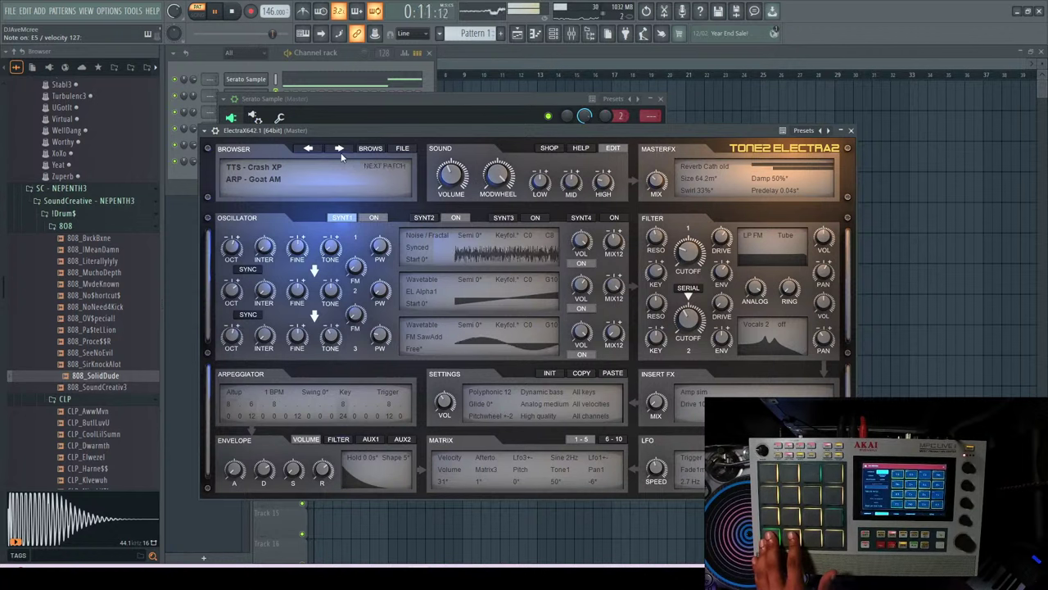
drag(193, 96, 194, 119)
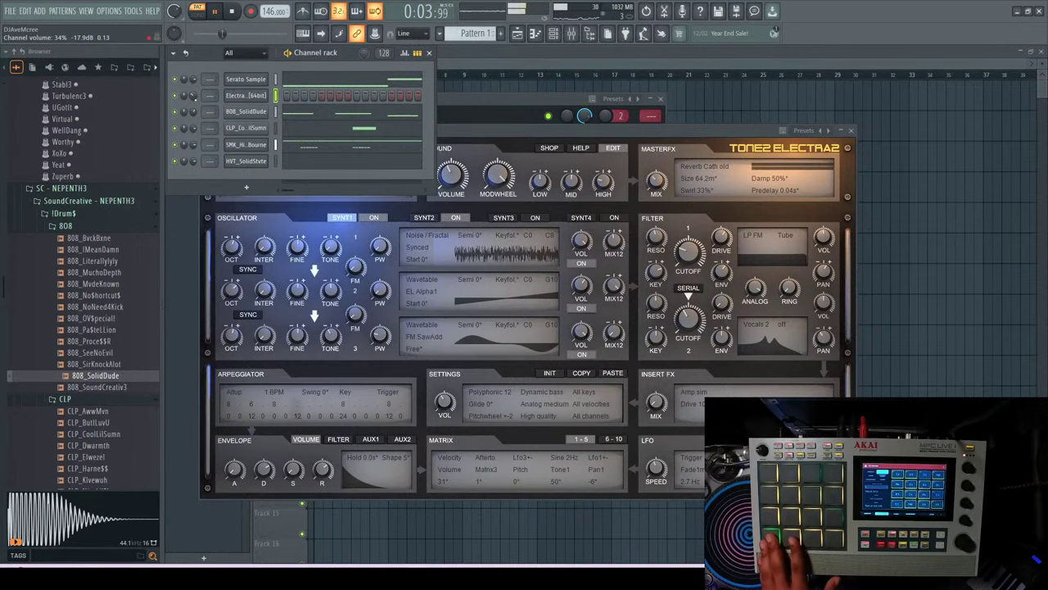
- Record arpeggiated synth notes into the ElectraX [64bit] channel over the looping pattern
key(space)
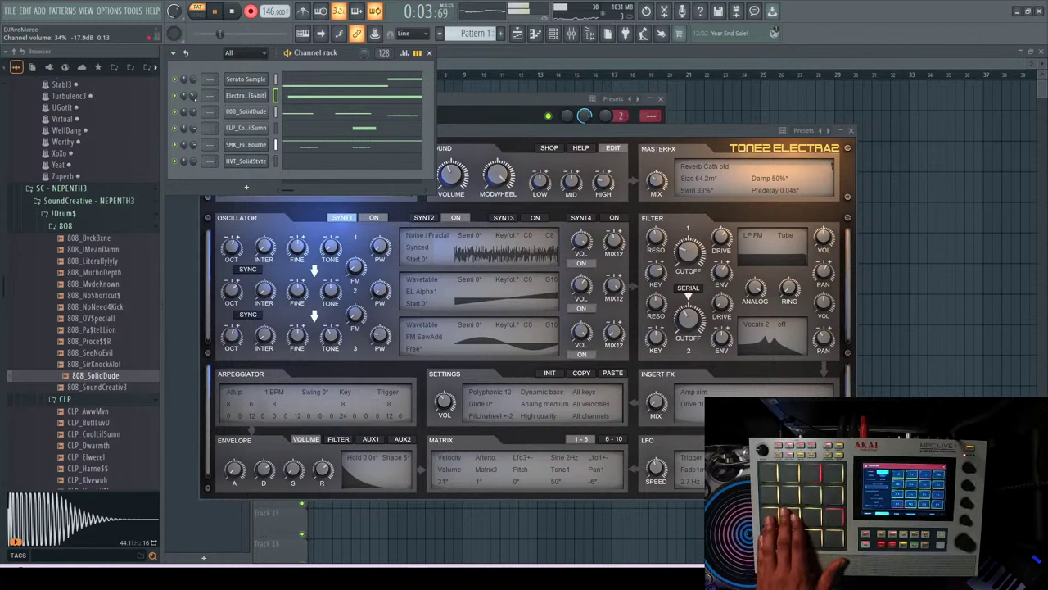
key(space)
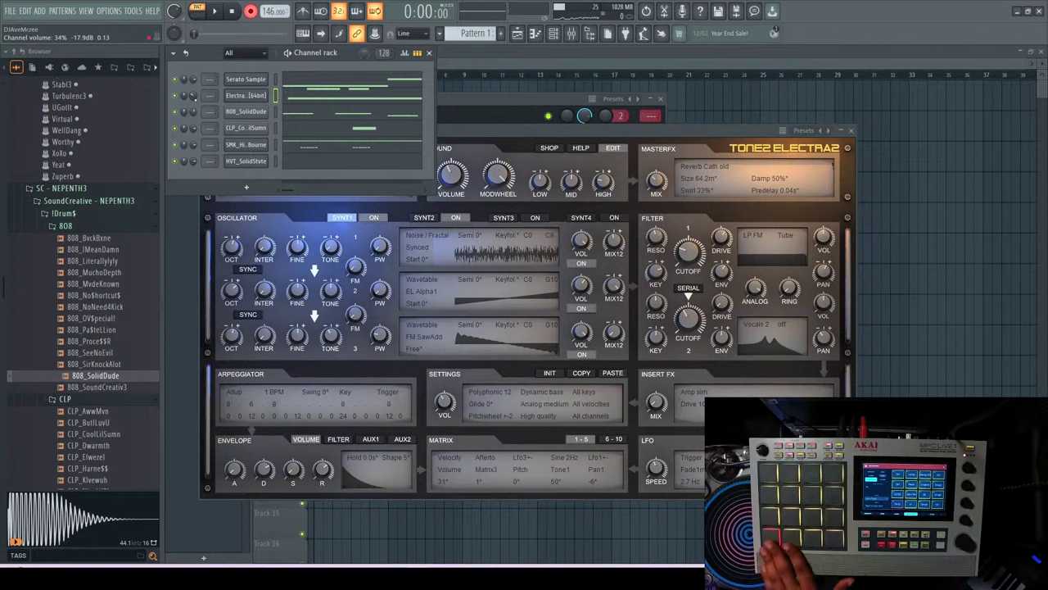
key(space)
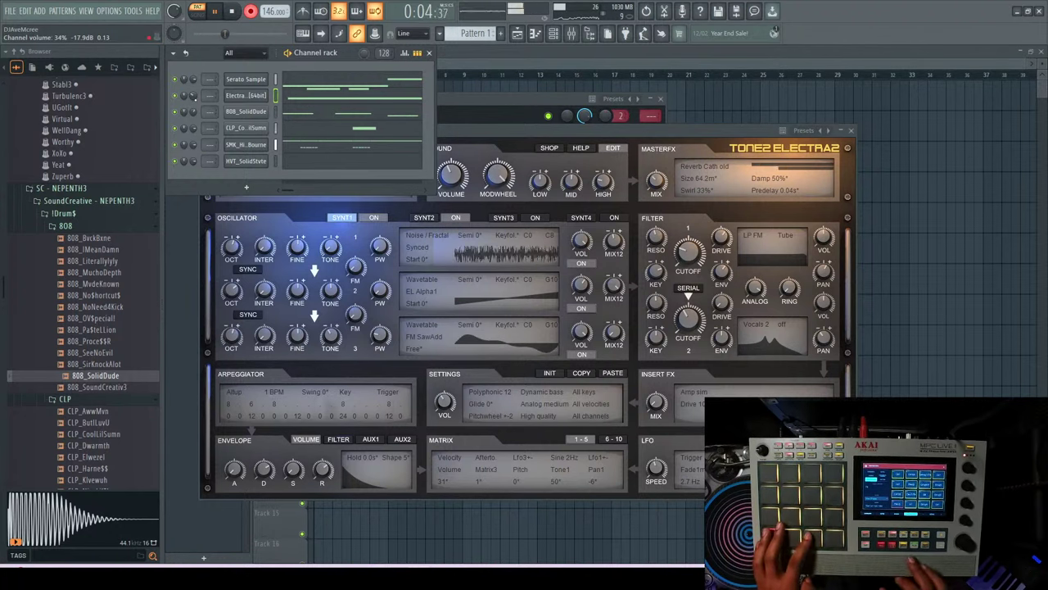
key(space)
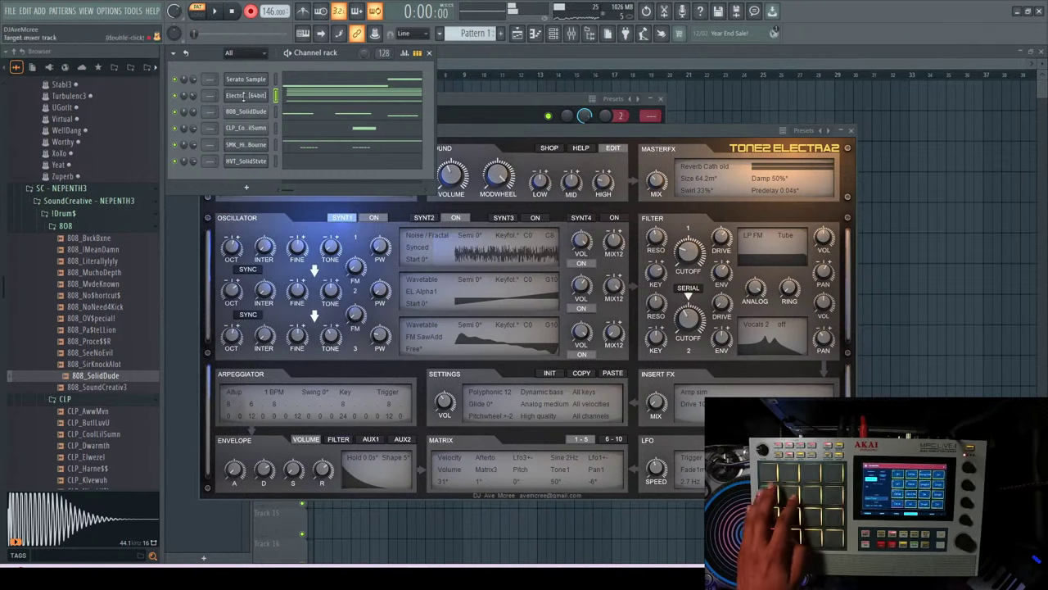
- Switch the ElectraX instrument to the ARP - Goonie AM patch and play the pattern with recording turned off
click(454, 139)
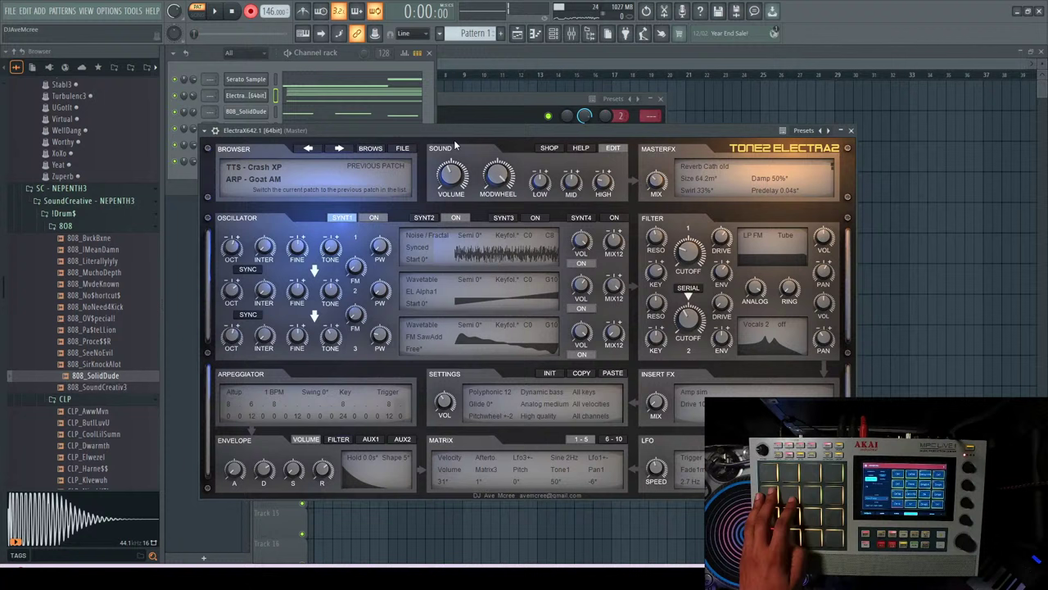
click(339, 149)
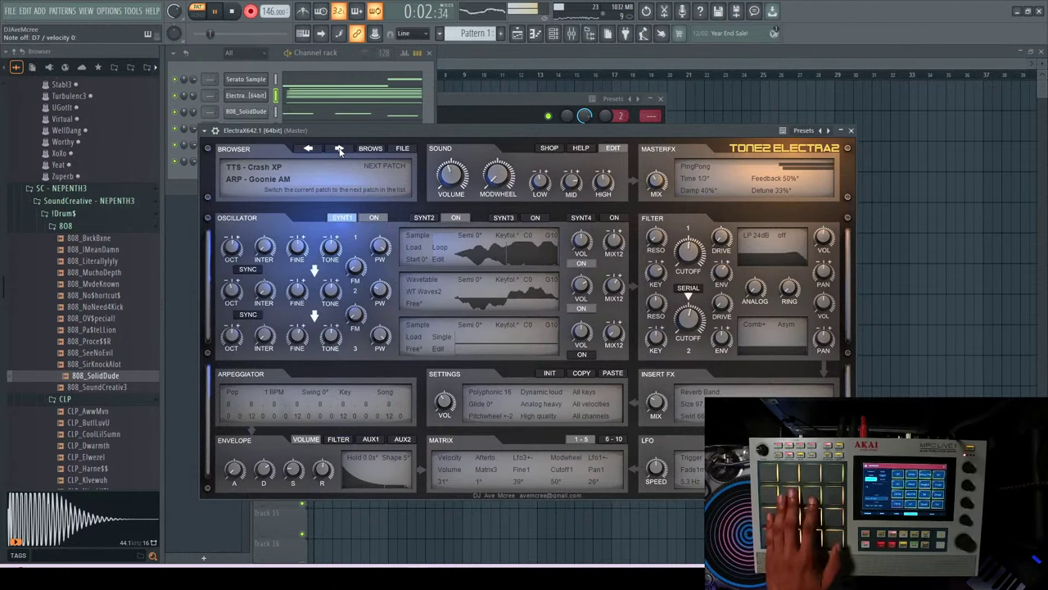
key(space)
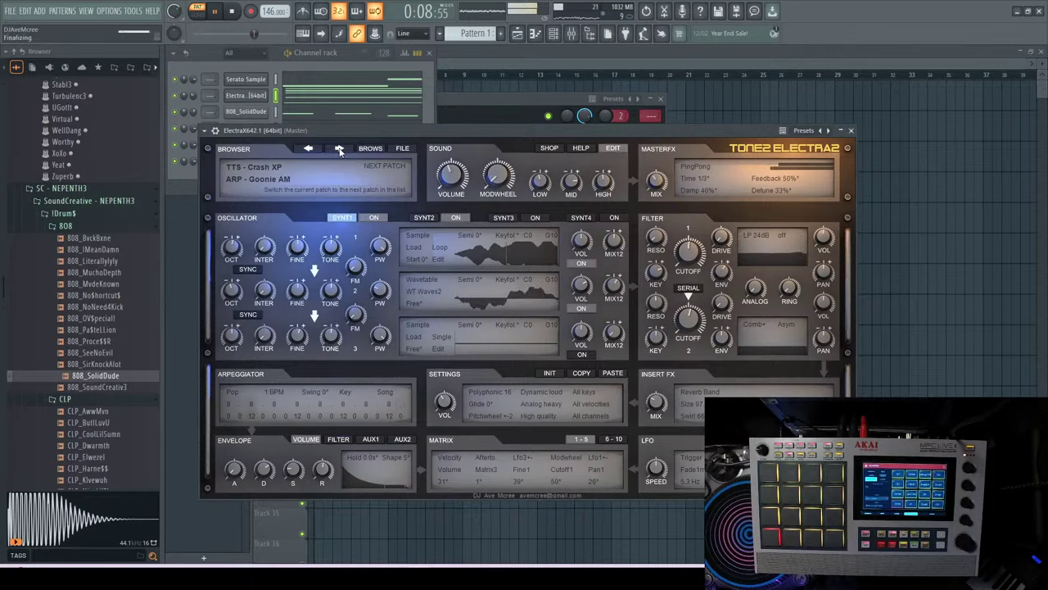
- Examine the recorded ElectraX notes in the piano roll during playback, then close the piano roll
key(F7)
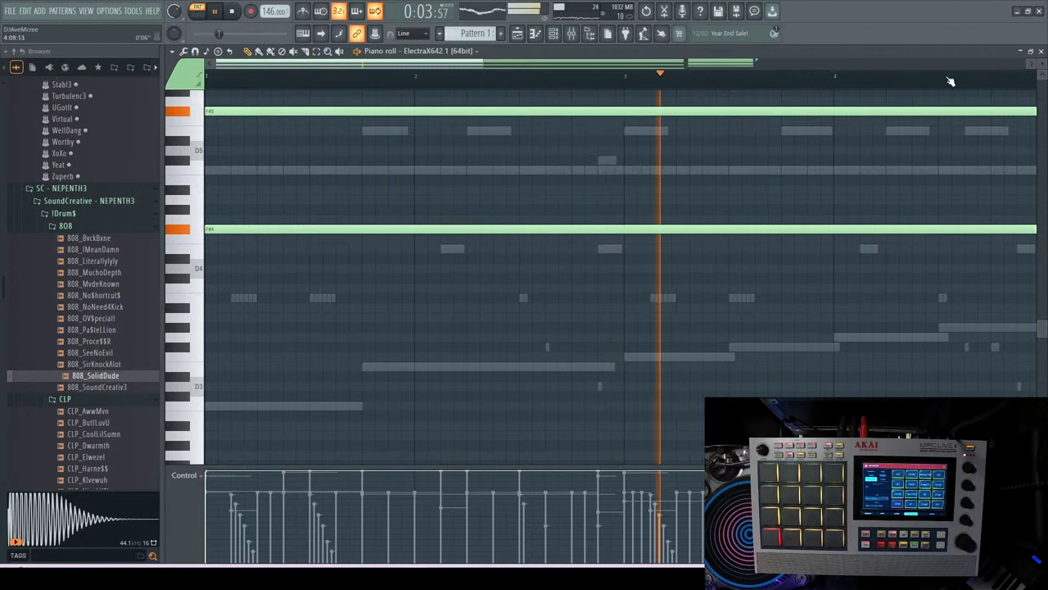
drag(174, 11, 175, 31)
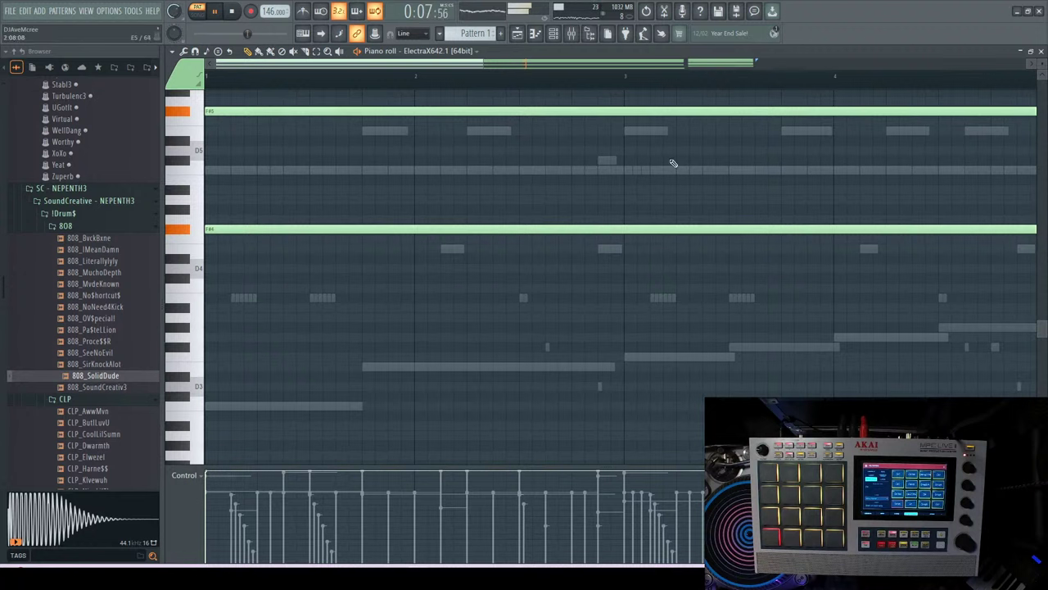
click(1041, 51)
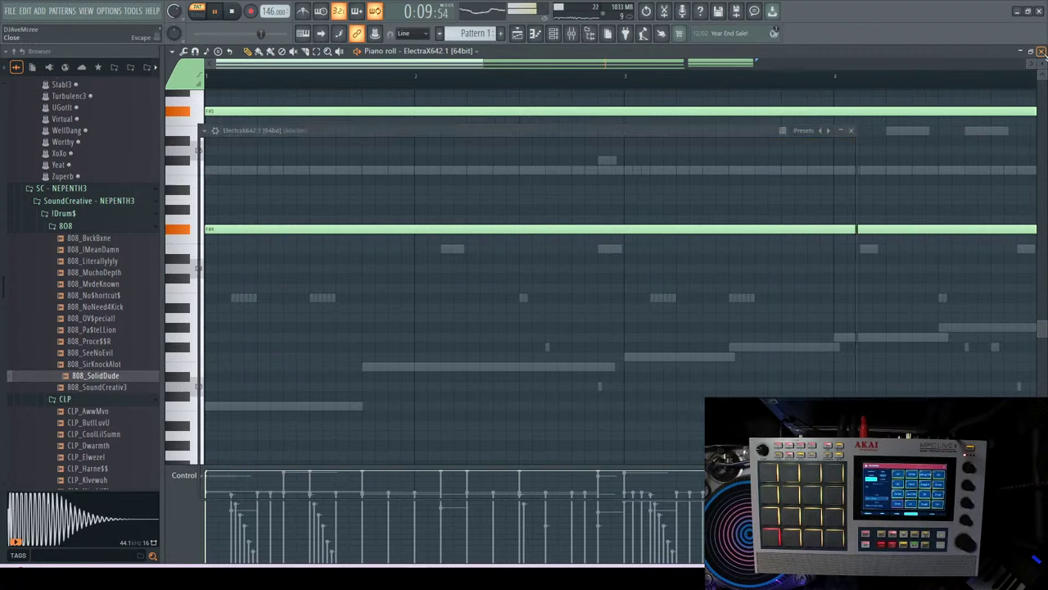
- Route the ElectraX channel to mixer track 1 and open the maximized mixer with that insert's effect slots
click(238, 96)
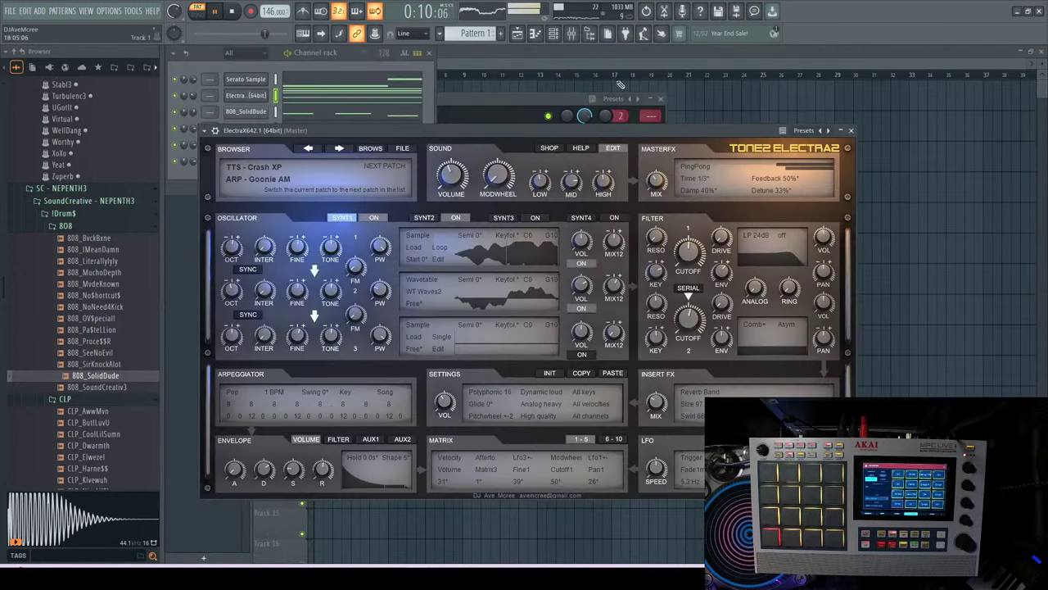
click(214, 93)
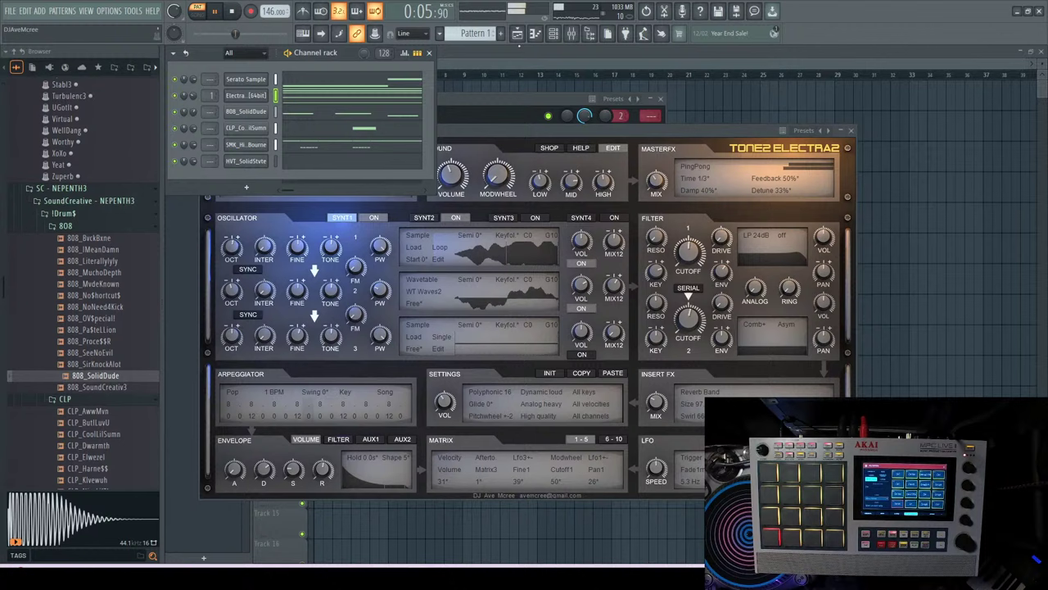
click(571, 33)
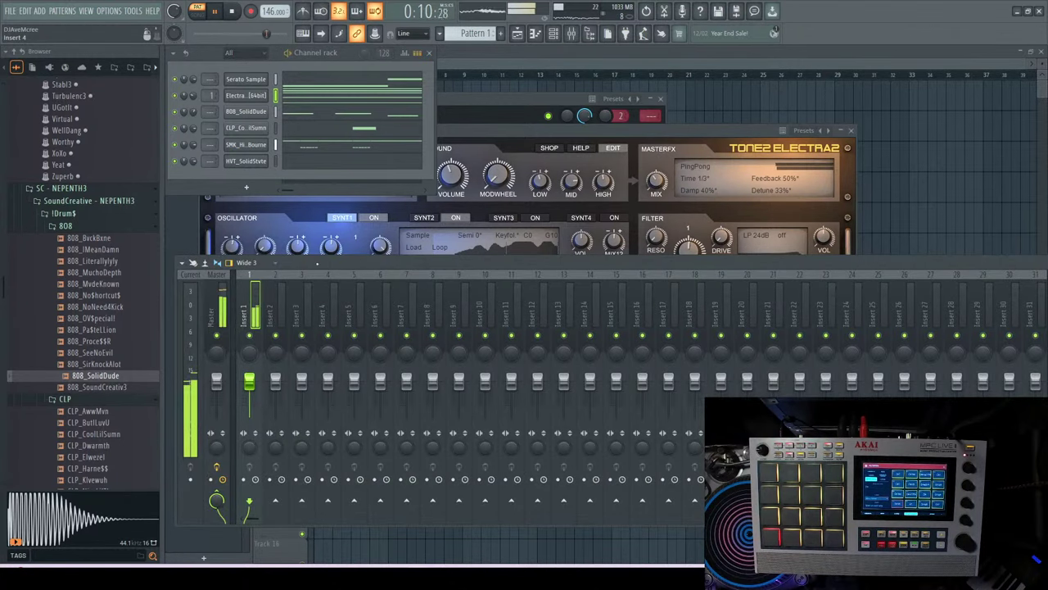
double_click(318, 263)
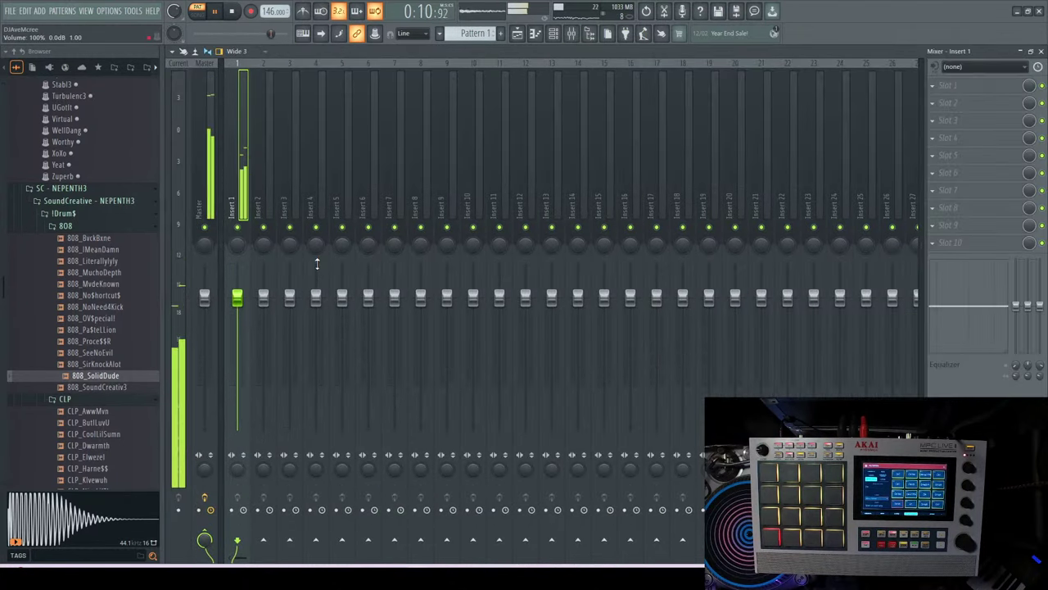
click(942, 87)
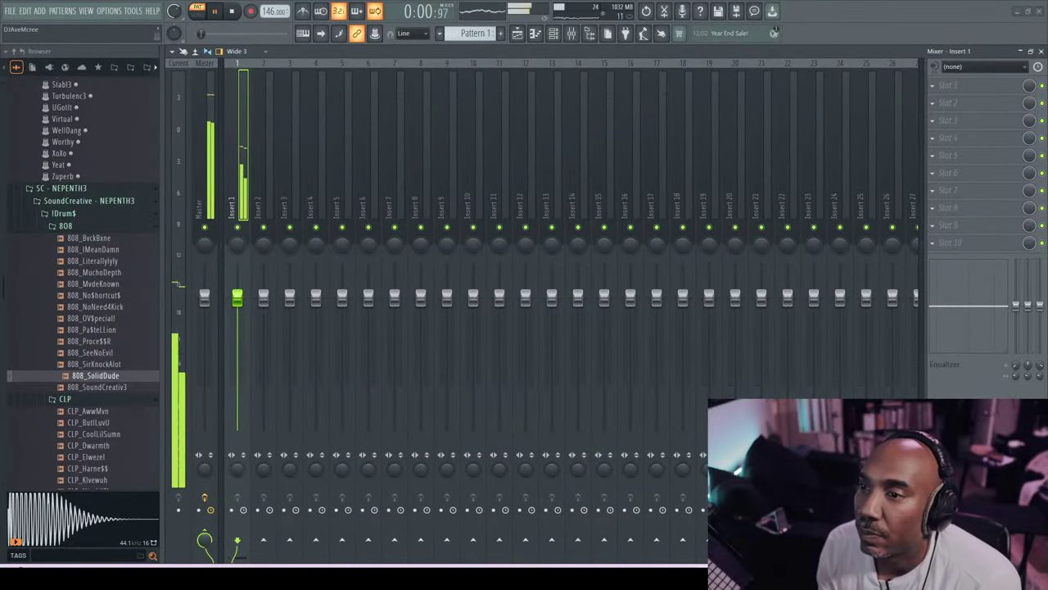
key(space)
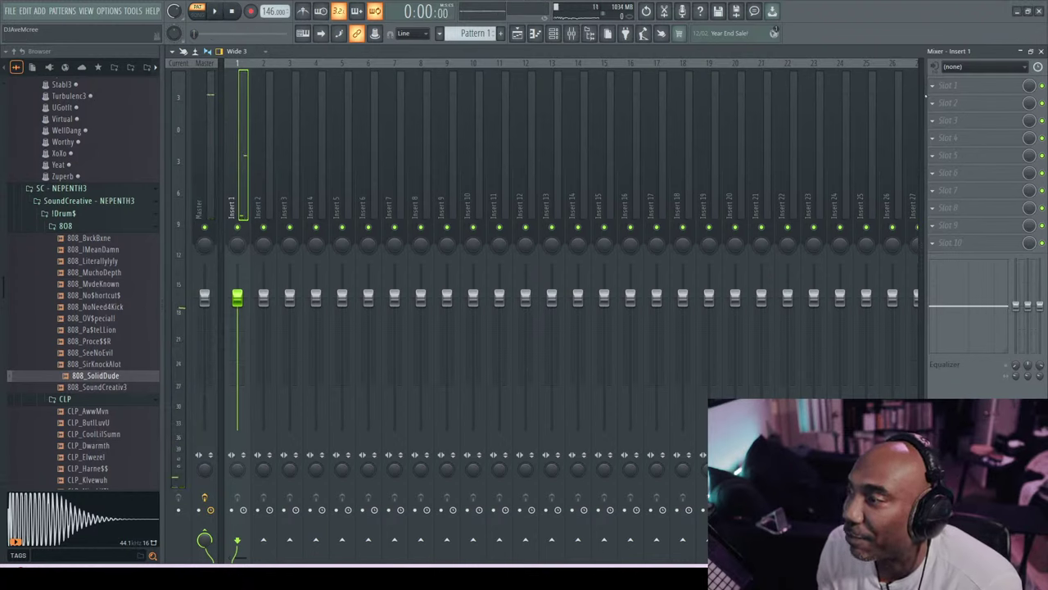
- Load the Gross Beat effect into the first effect slot of mixer Insert 1
click(939, 89)
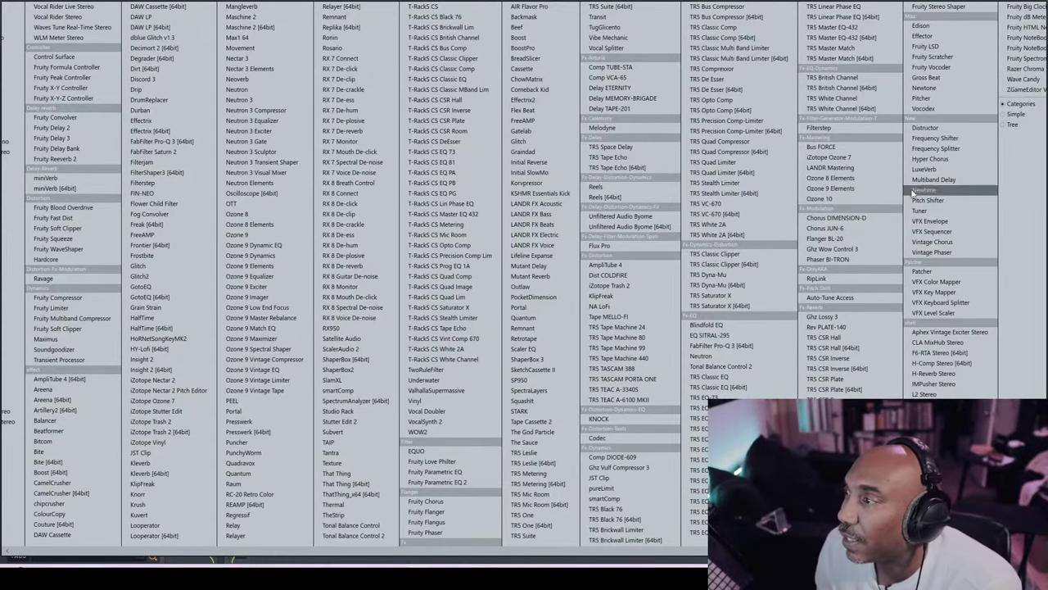
click(924, 78)
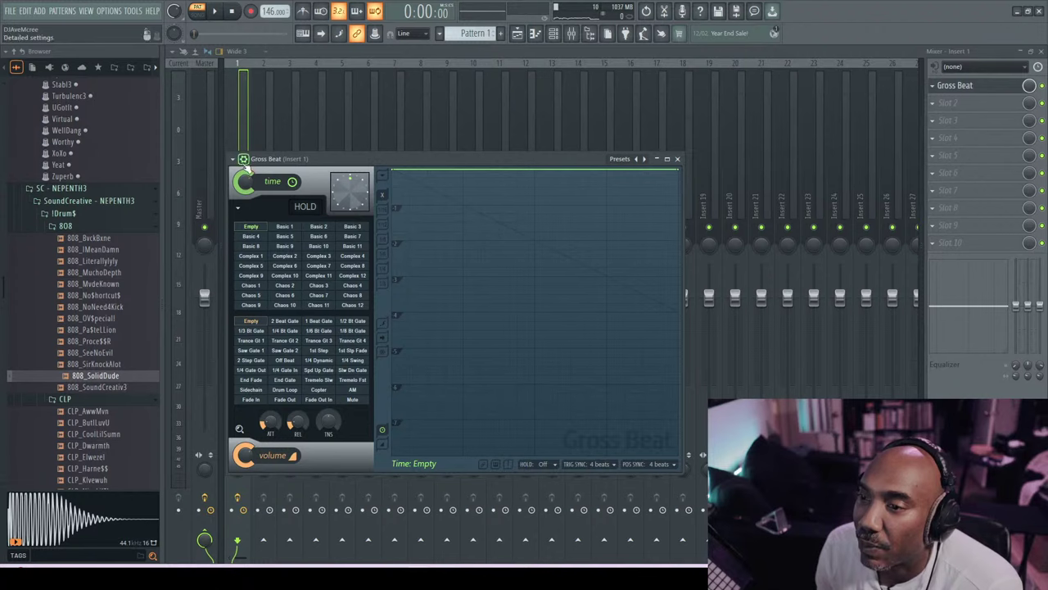
click(234, 160)
click(242, 172)
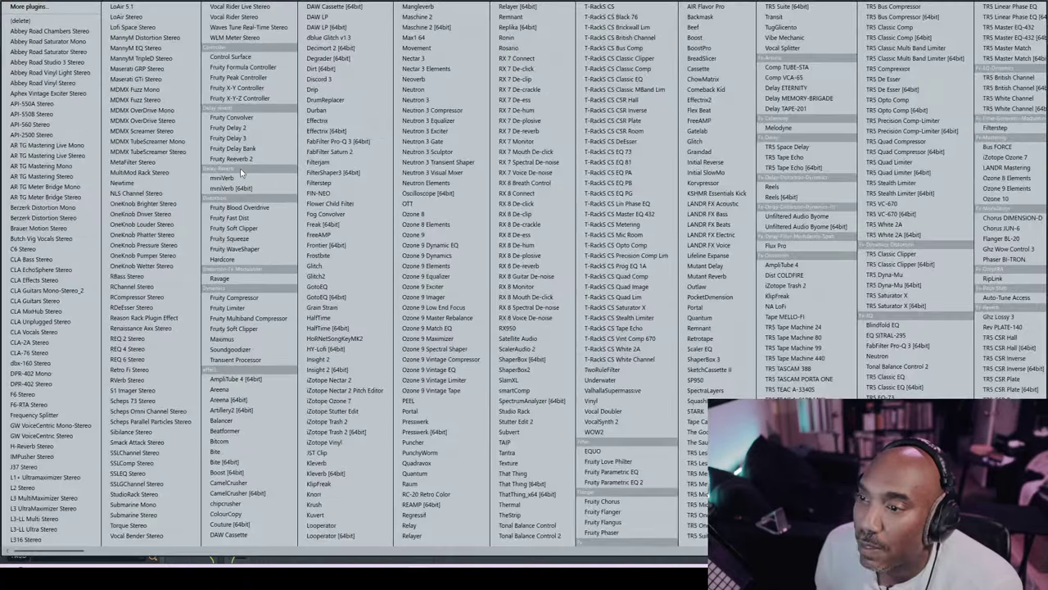
key(Escape)
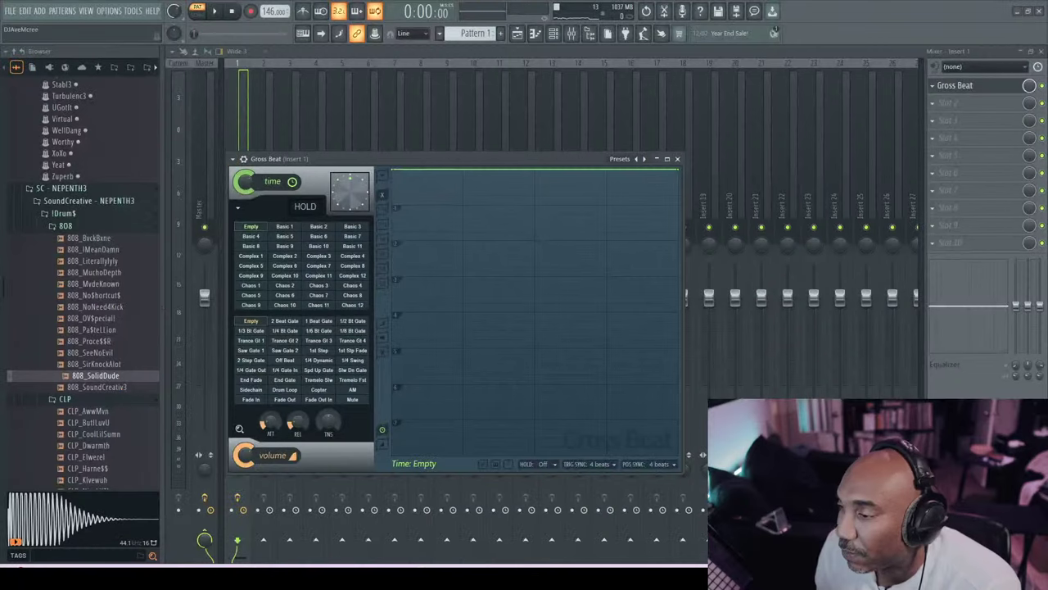
- Load the Momentary preset in Gross Beat and activate its 1/2 Speed time effect
click(235, 160)
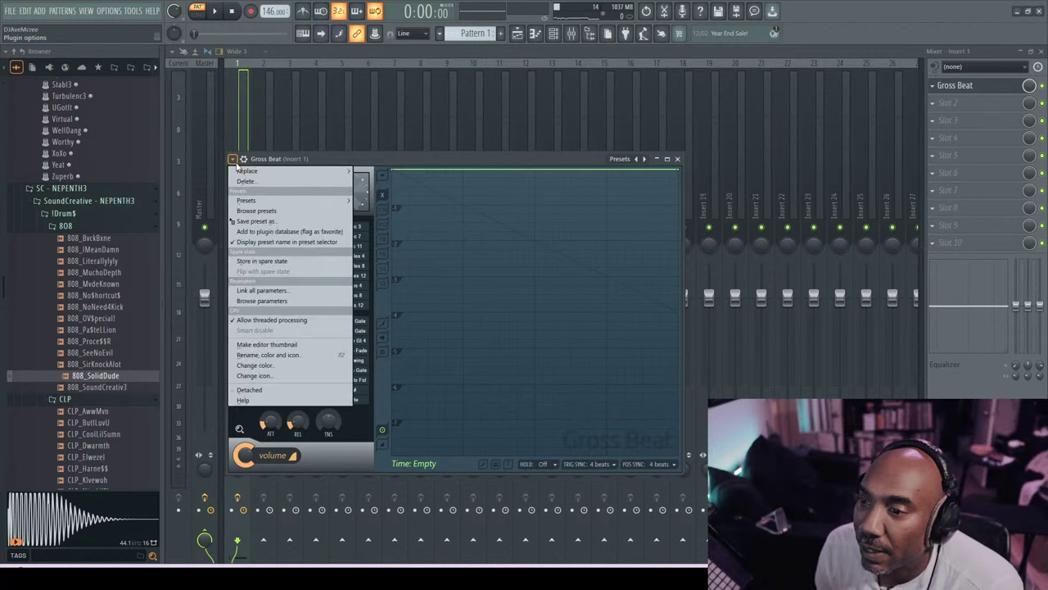
mouse_move(279, 204)
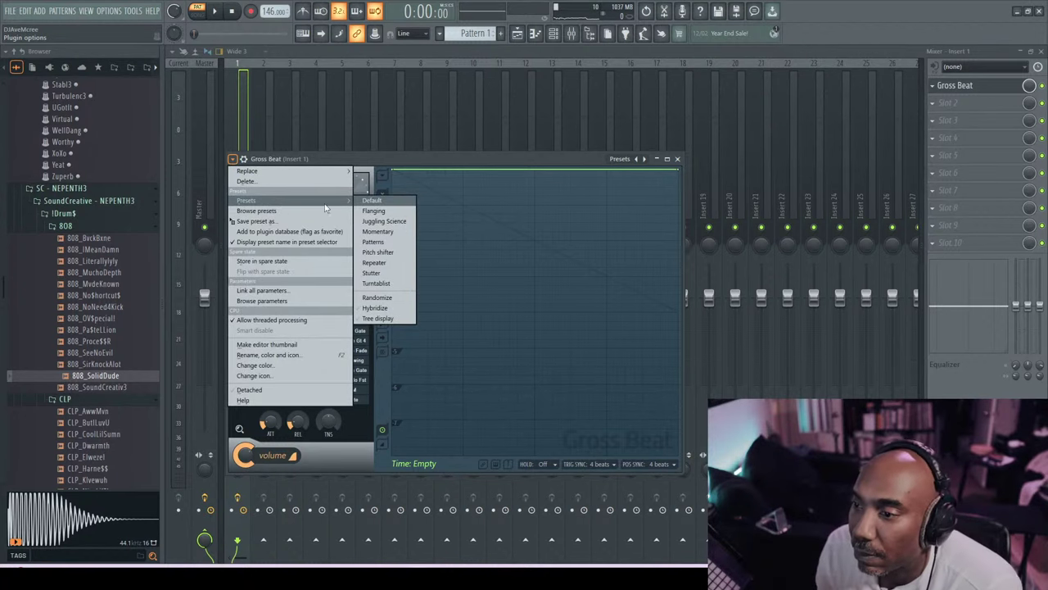
click(388, 235)
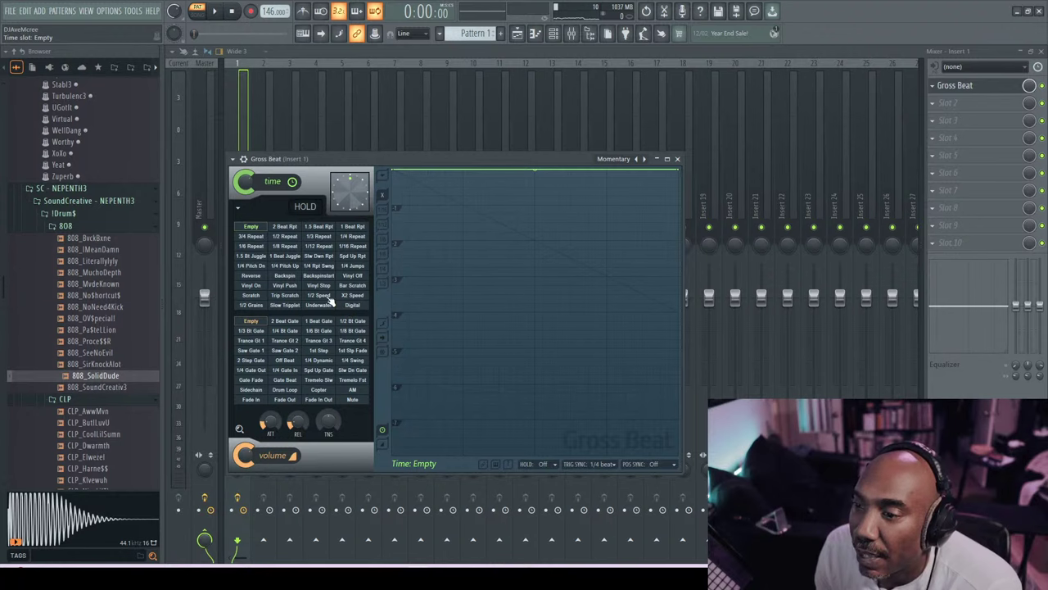
click(319, 295)
- Lower the Insert 1 fader to -5.6 dB while the pattern plays, then stop playback and minimize the mixer
click(217, 11)
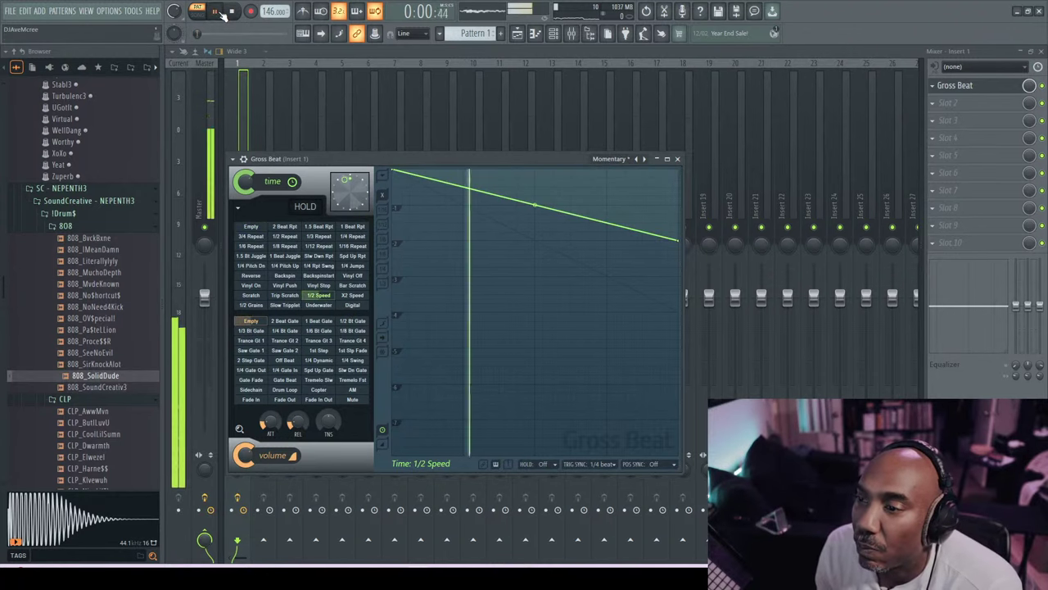
click(1029, 85)
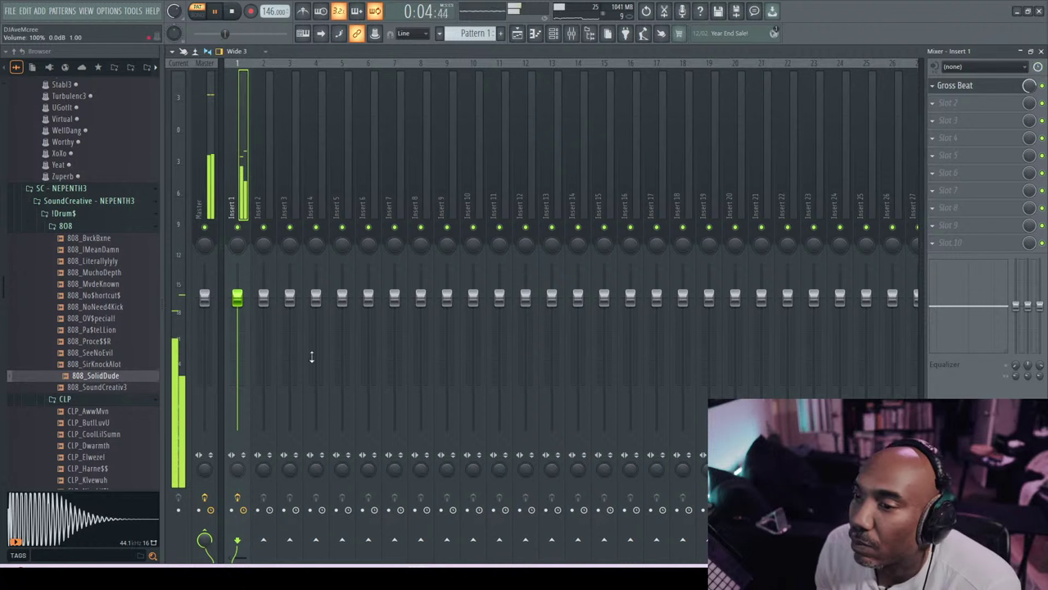
drag(238, 298, 237, 329)
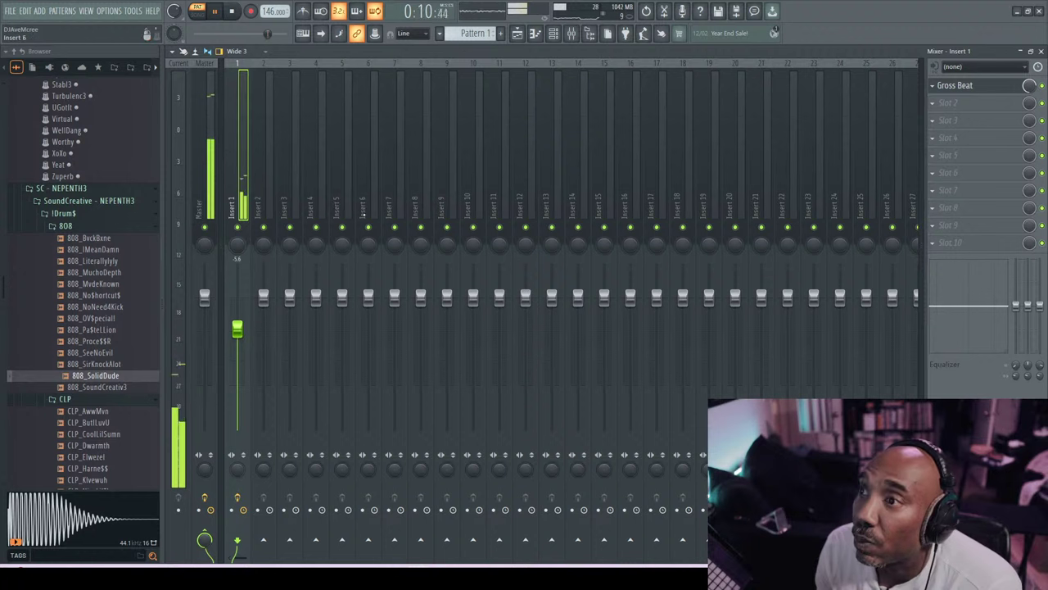
click(232, 10)
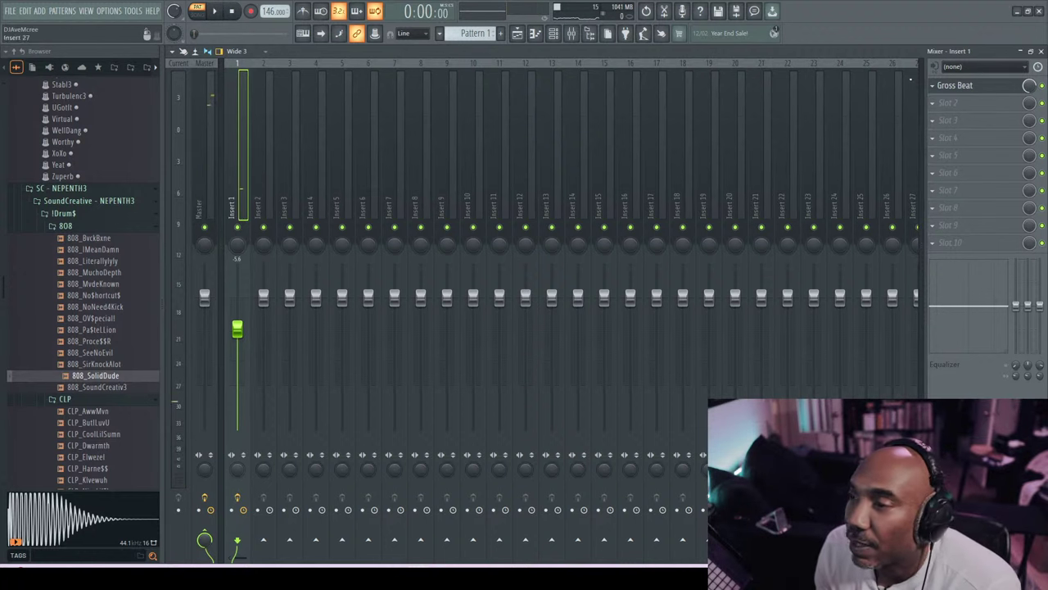
click(1020, 51)
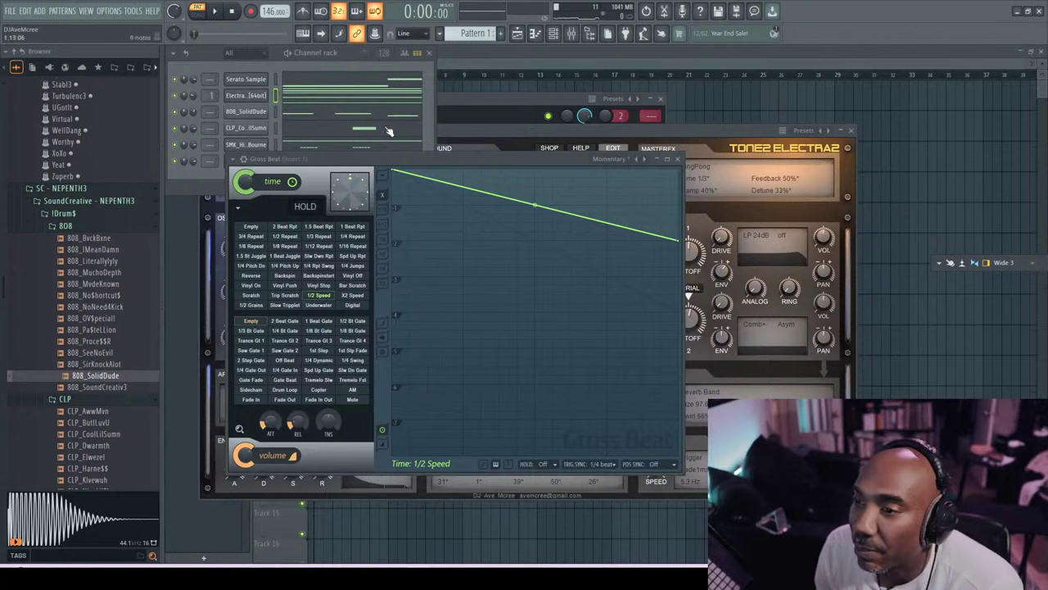
- Clone the ElectraX [64bit] channel and switch the copy to the ARP - Uranus AM patch
right_click(246, 95)
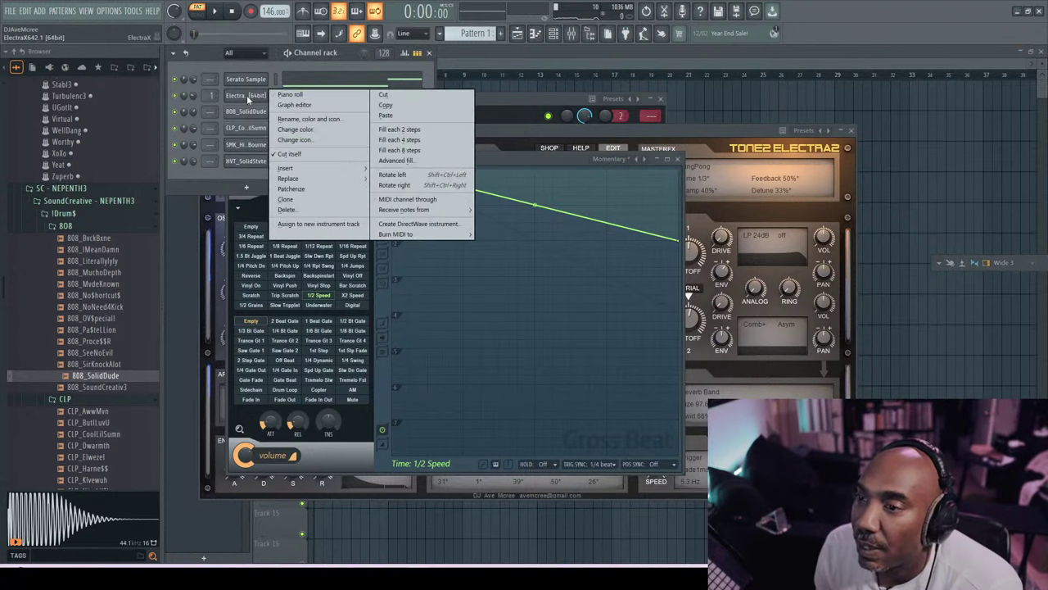
click(286, 199)
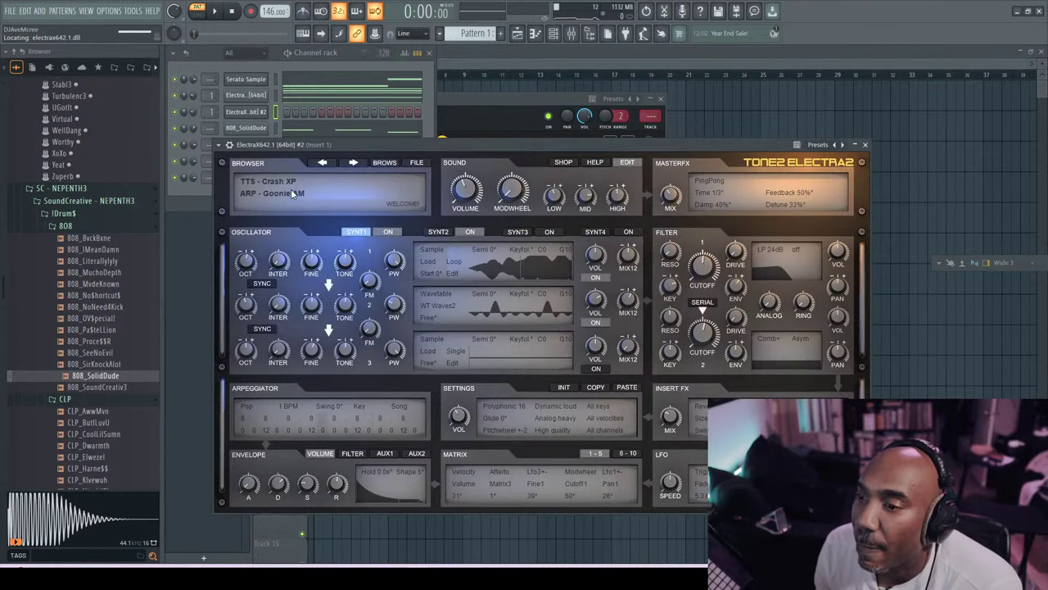
click(288, 195)
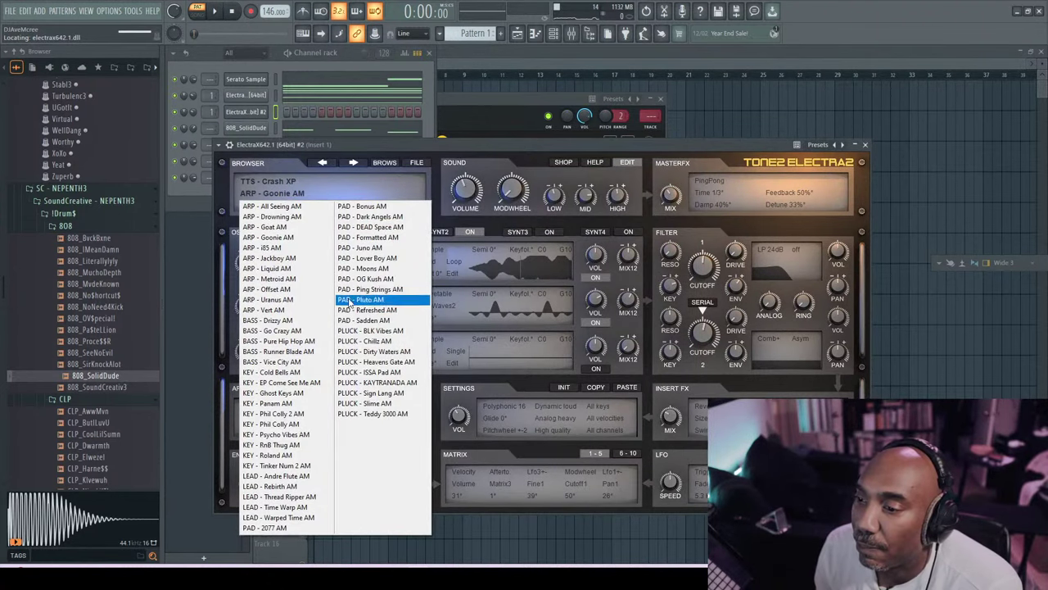
click(288, 310)
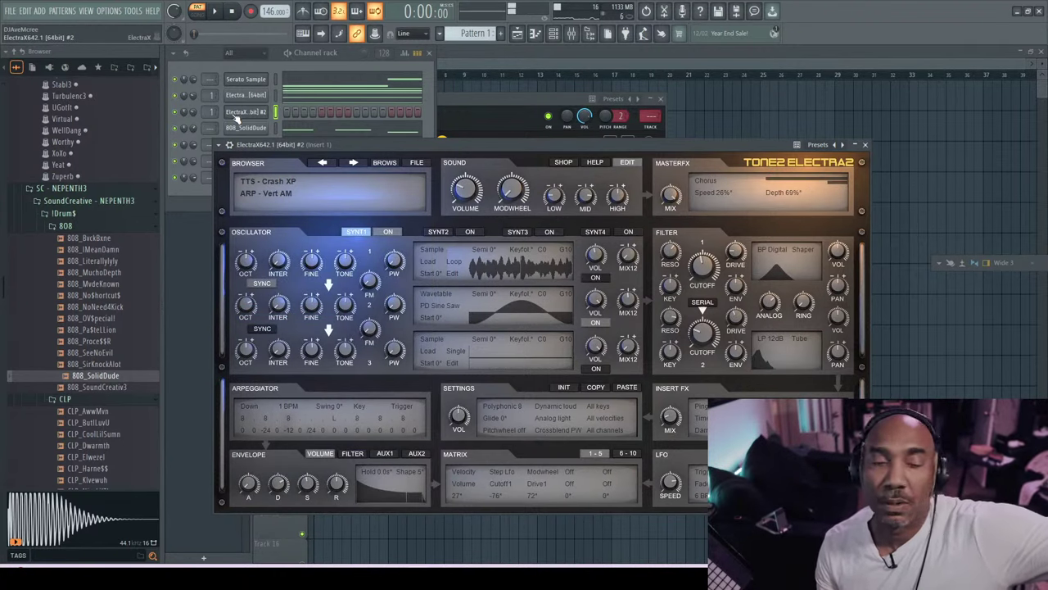
click(323, 162)
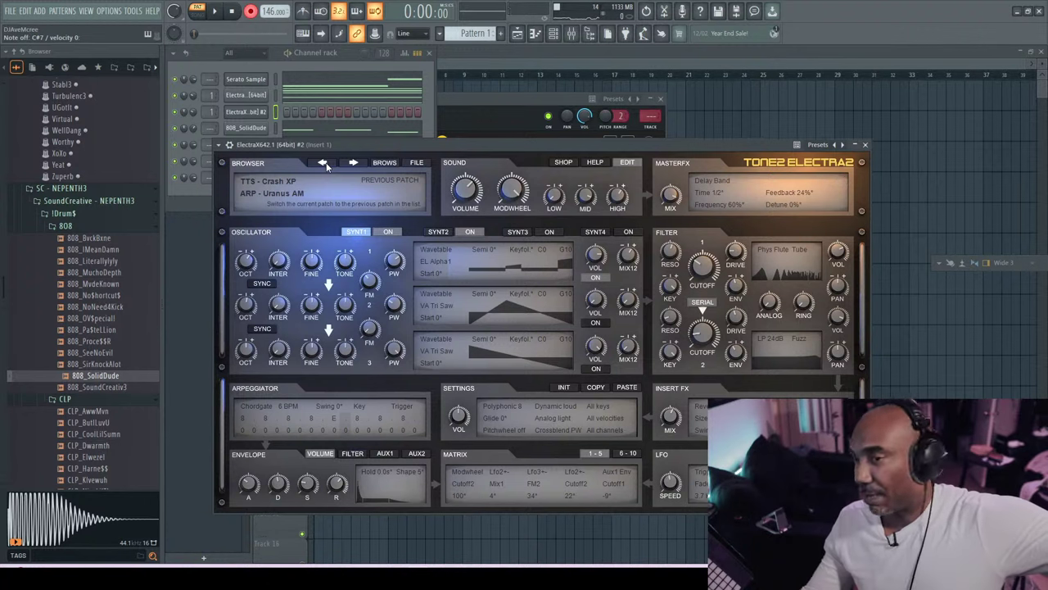
- Record sustained F#4 and F#5 notes into ElectraX #2 over the looping pattern and check them in the piano roll
key(space)
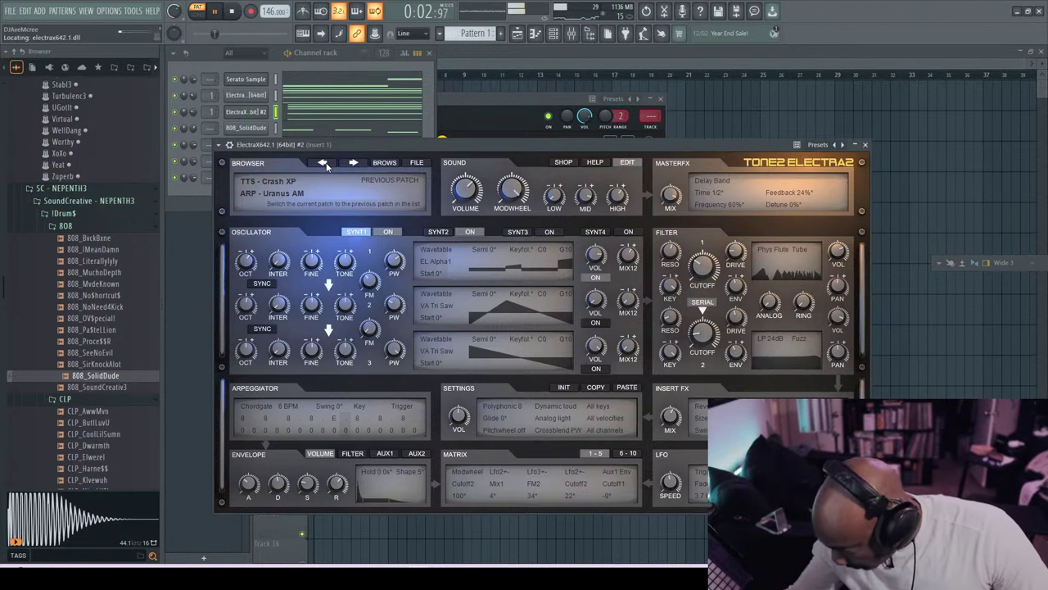
key(F7)
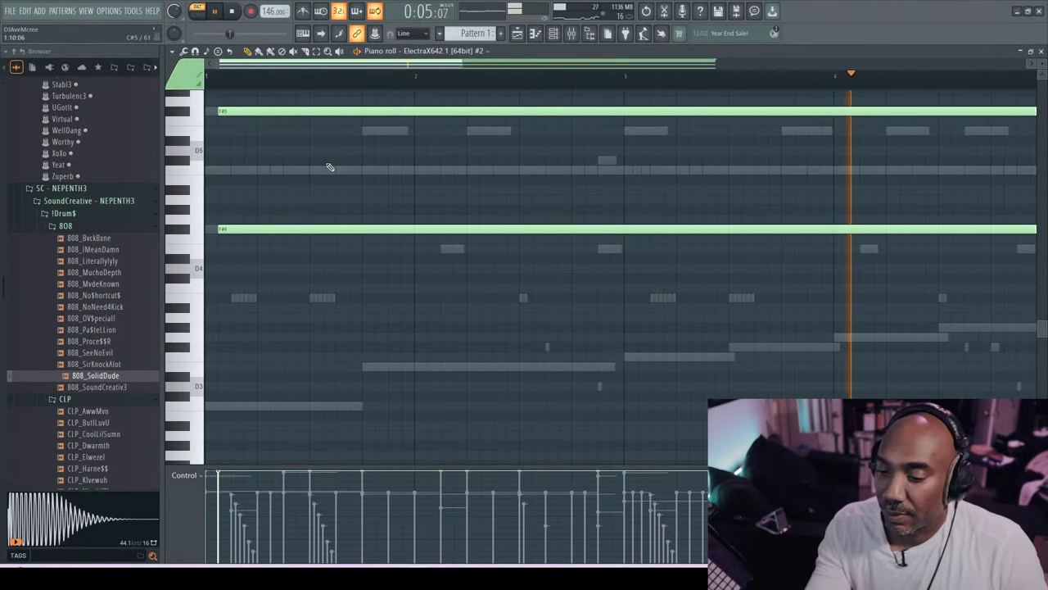
key(ctrl+a)
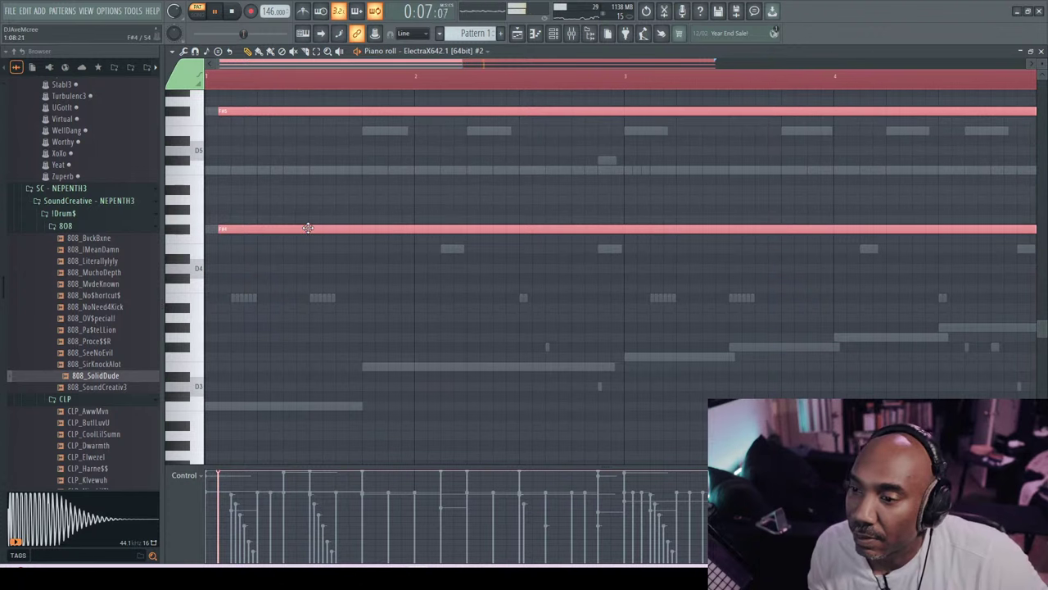
click(1041, 51)
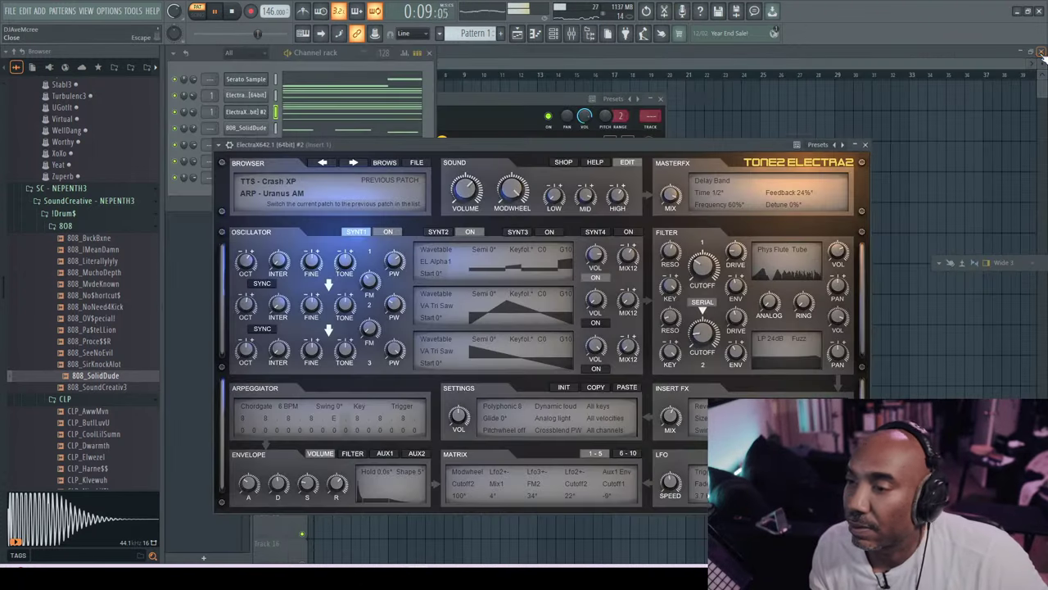
- Route the ElectraX #2 channel to mixer track 2 and lower its channel volume to about 42%
click(211, 111)
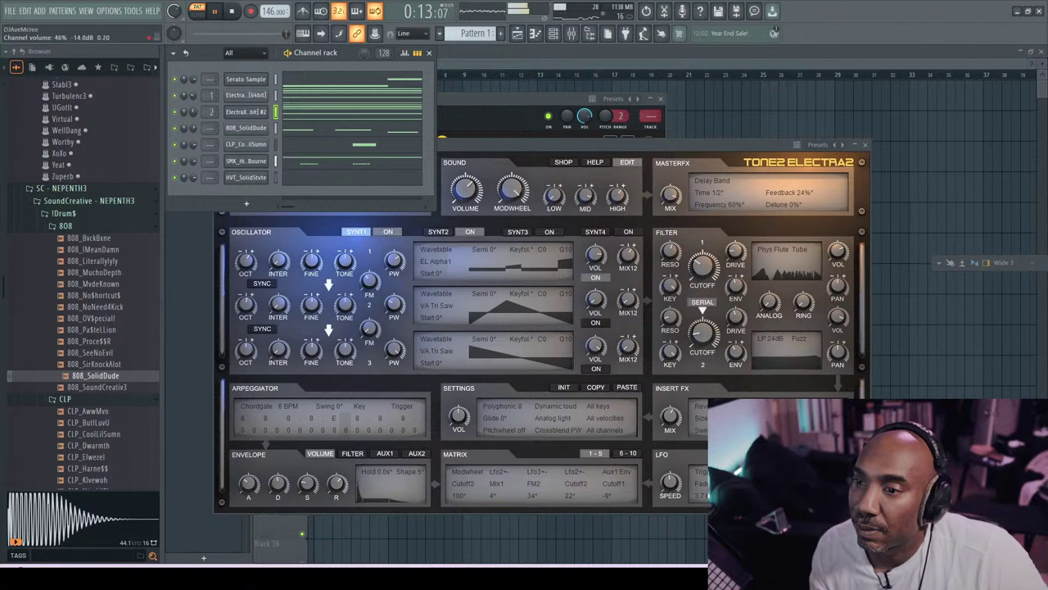
drag(193, 111, 194, 115)
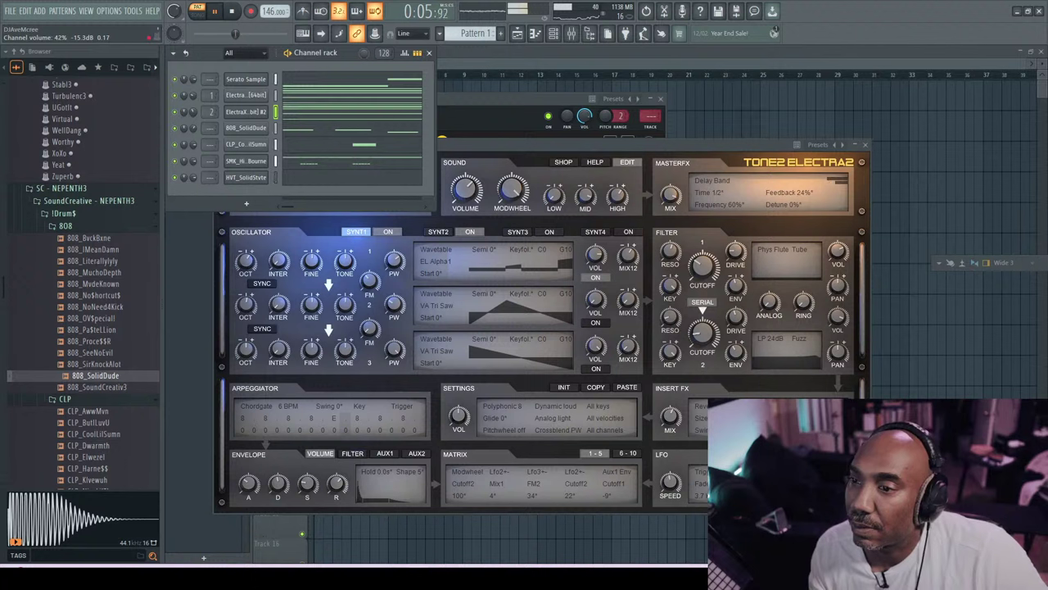
- Clone the ElectraX #2 channel and load the KEY - Cold Bells AM patch in the copy
right_click(262, 112)
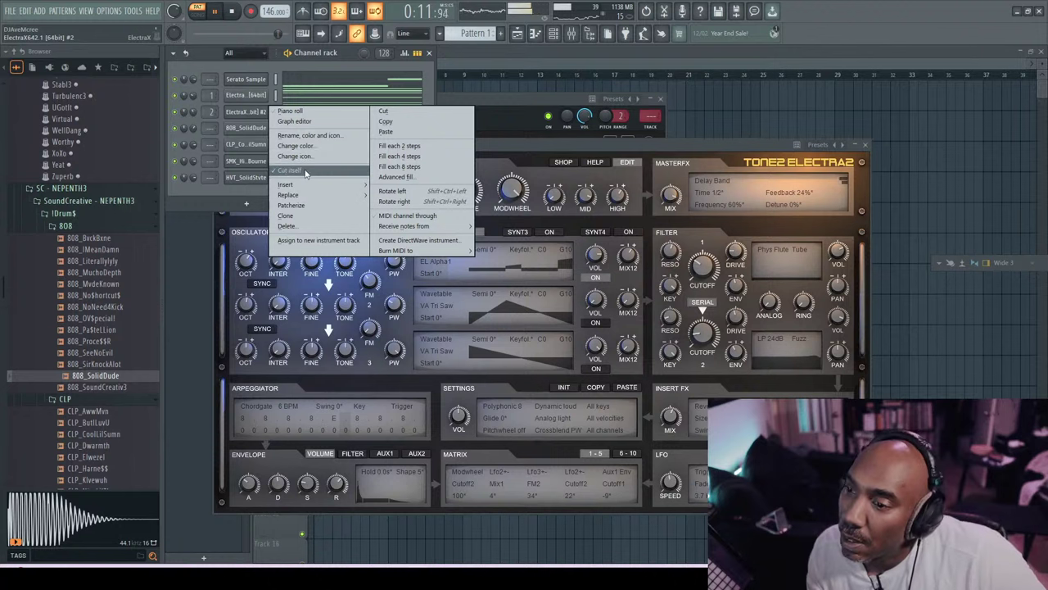
click(295, 215)
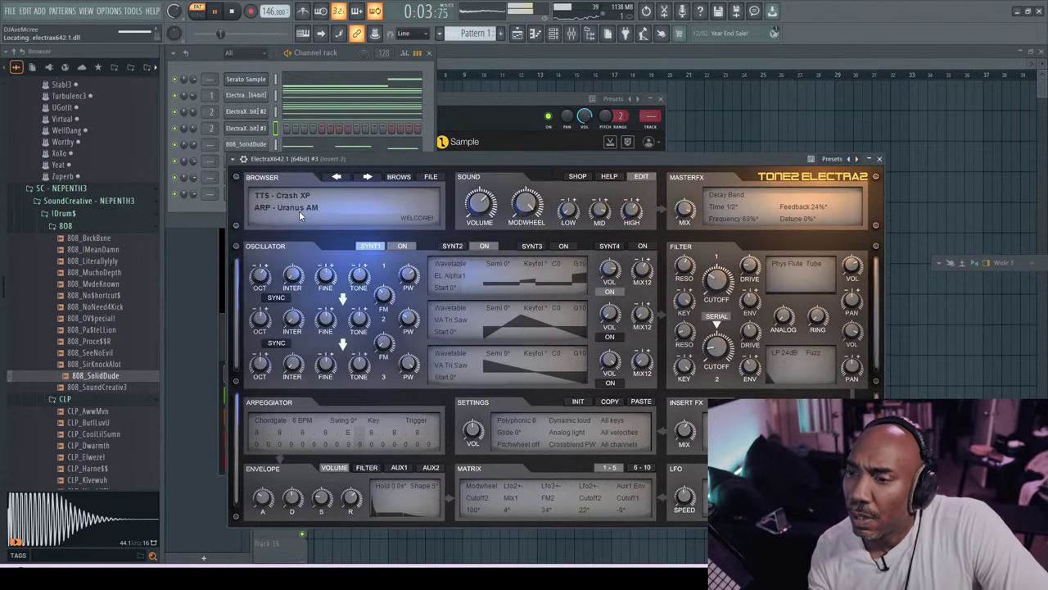
click(299, 210)
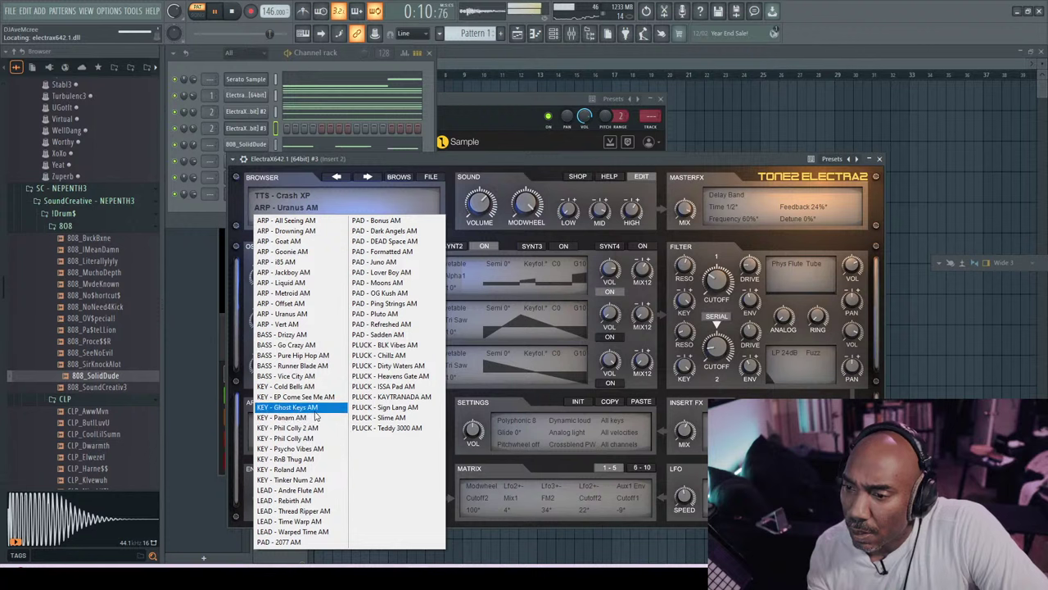
click(311, 388)
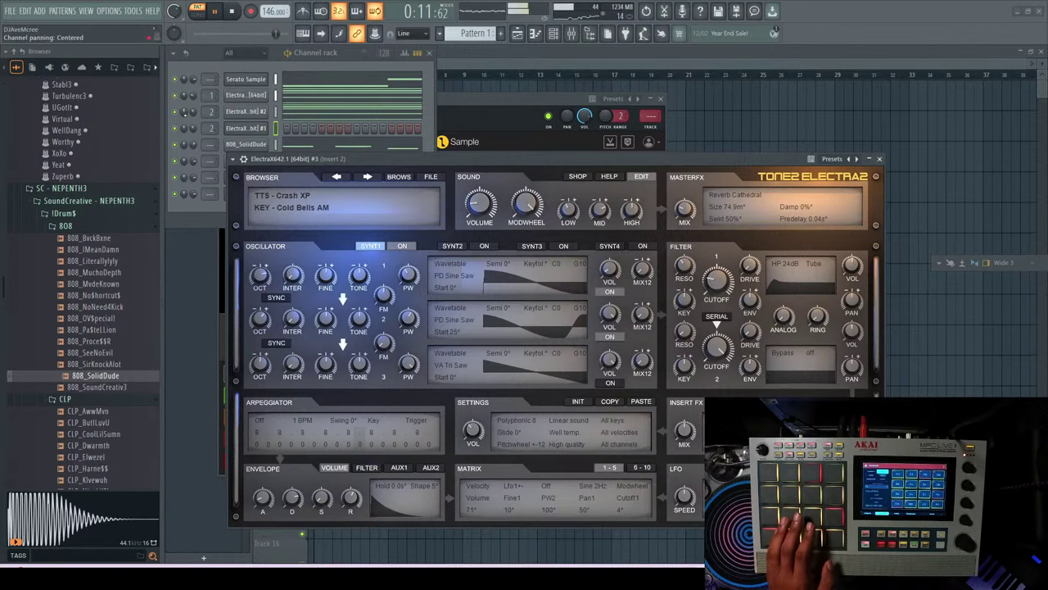
- Set the ElectraX #3 channel volume to about 63%, record a bell part over the looping pattern and stop playback
click(194, 129)
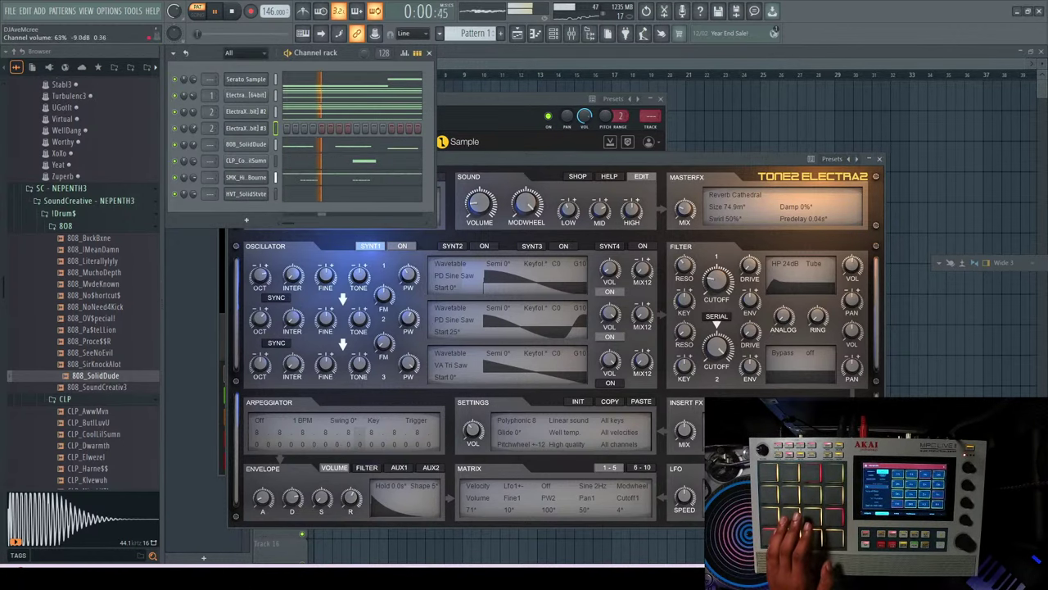
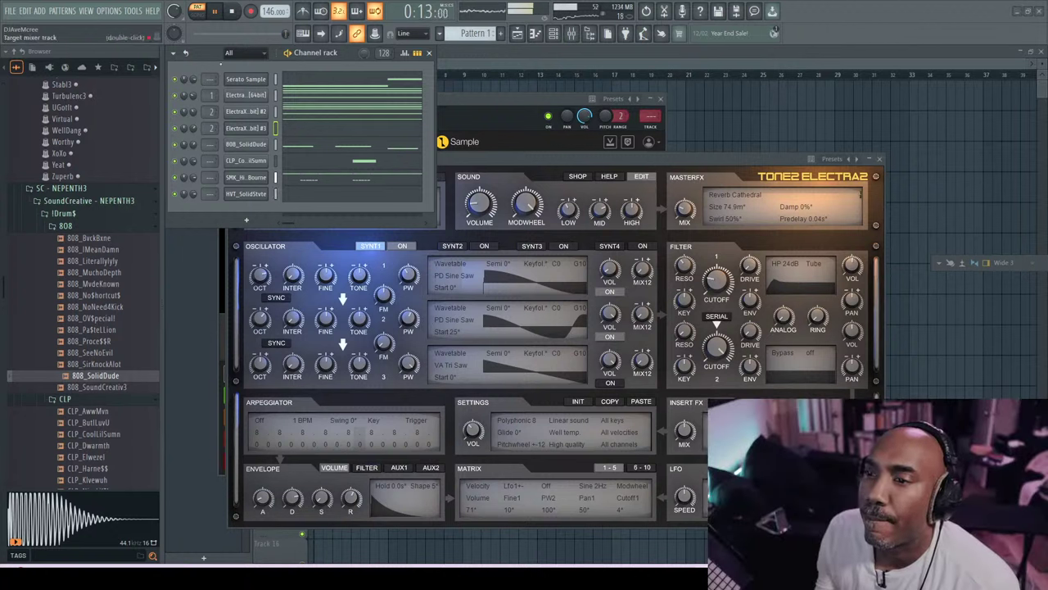
click(233, 14)
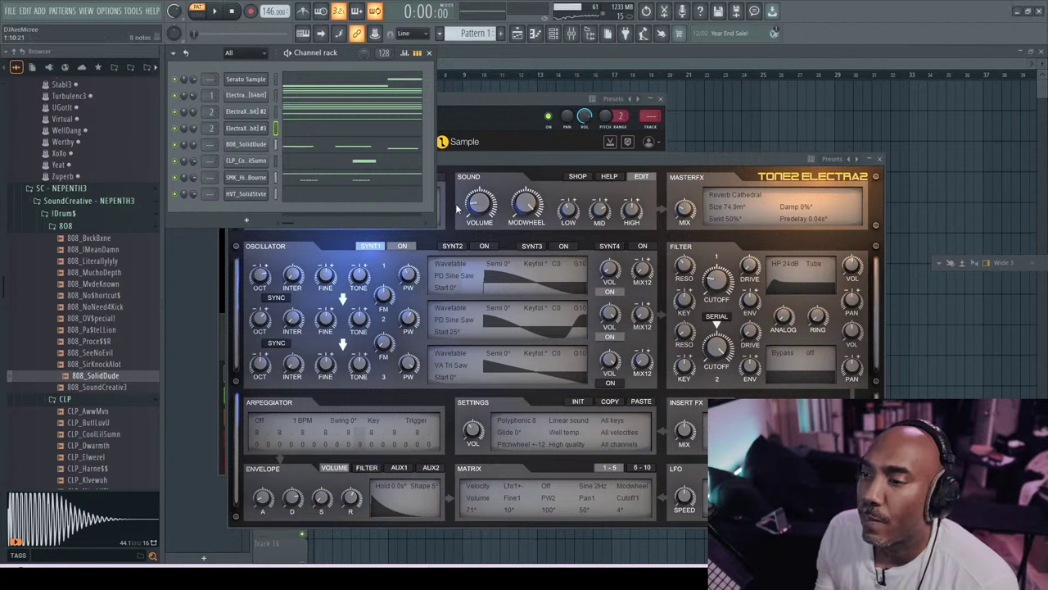
- Clone the ElectraX #2 channel again and audition ARP - Drowning AM, then ARP - Goat AM, in the new copy
right_click(257, 115)
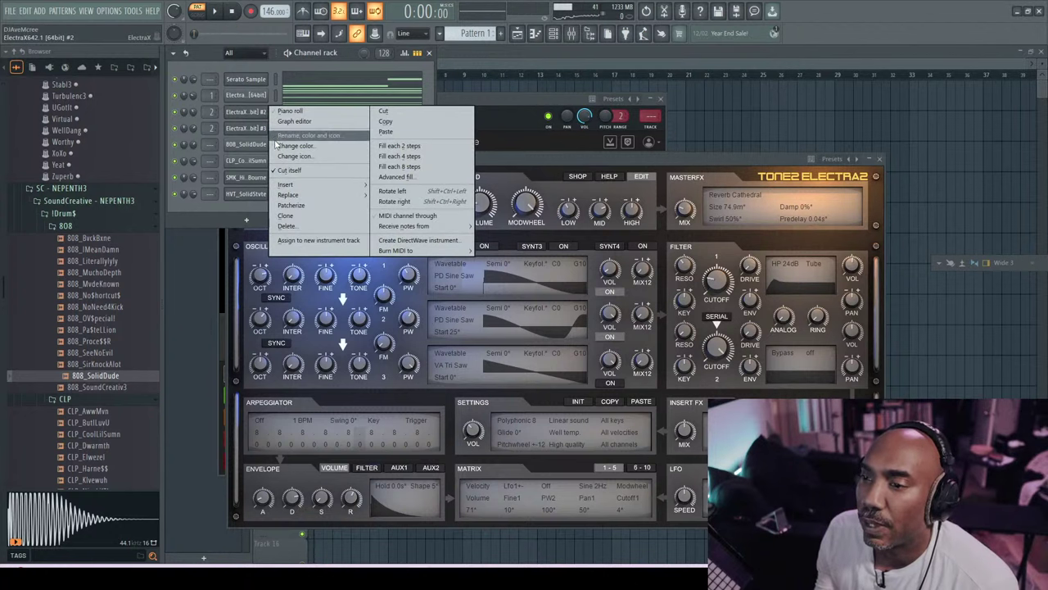
click(305, 218)
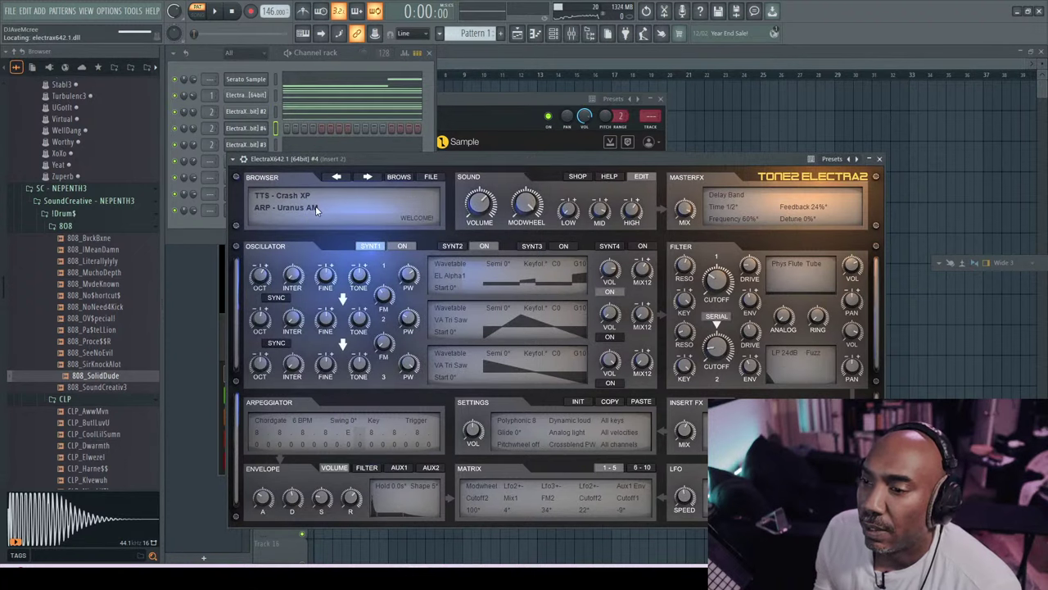
click(316, 207)
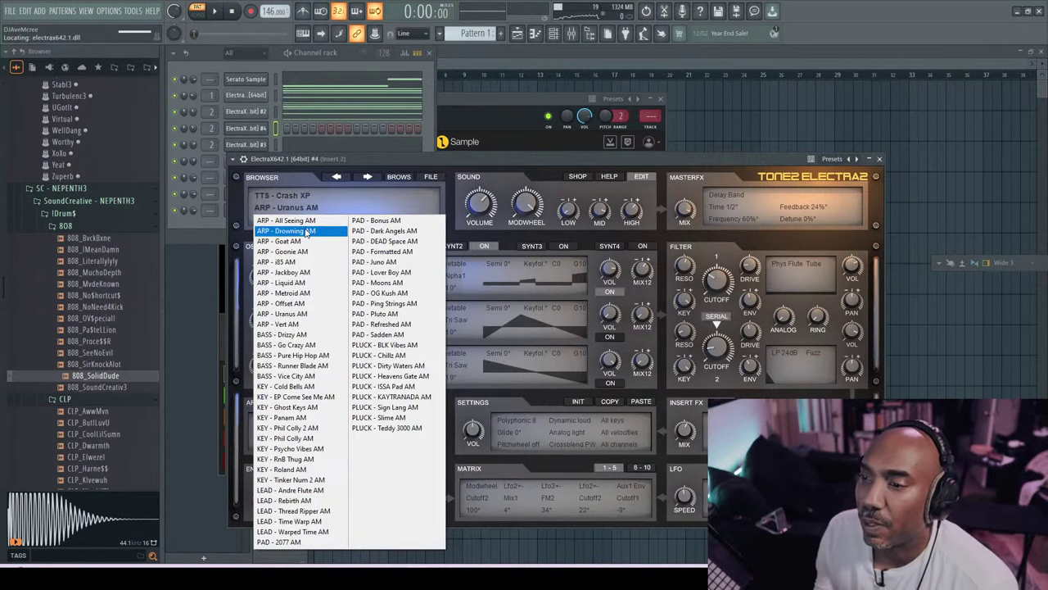
click(305, 231)
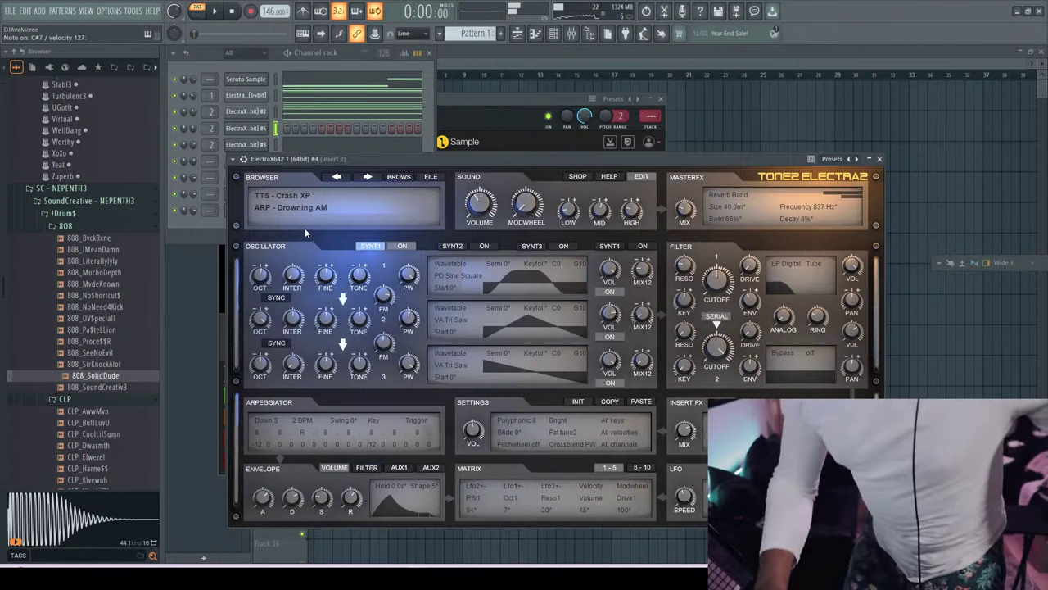
click(367, 177)
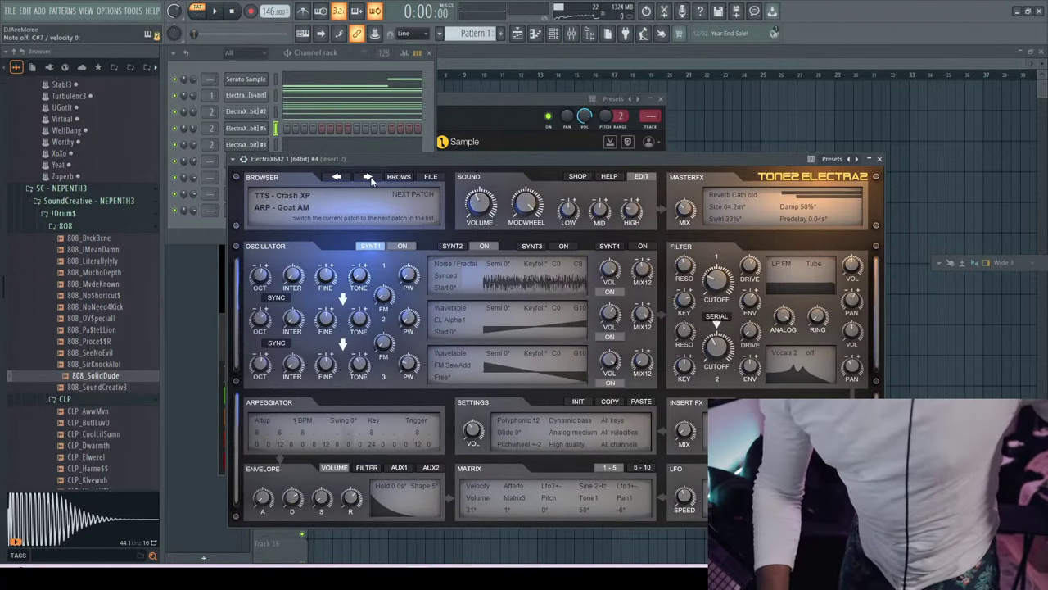
- Load the ARP - Jackboy AM patch in ElectraX #4 and lower its channel volume to about 15%
click(367, 177)
click(367, 177)
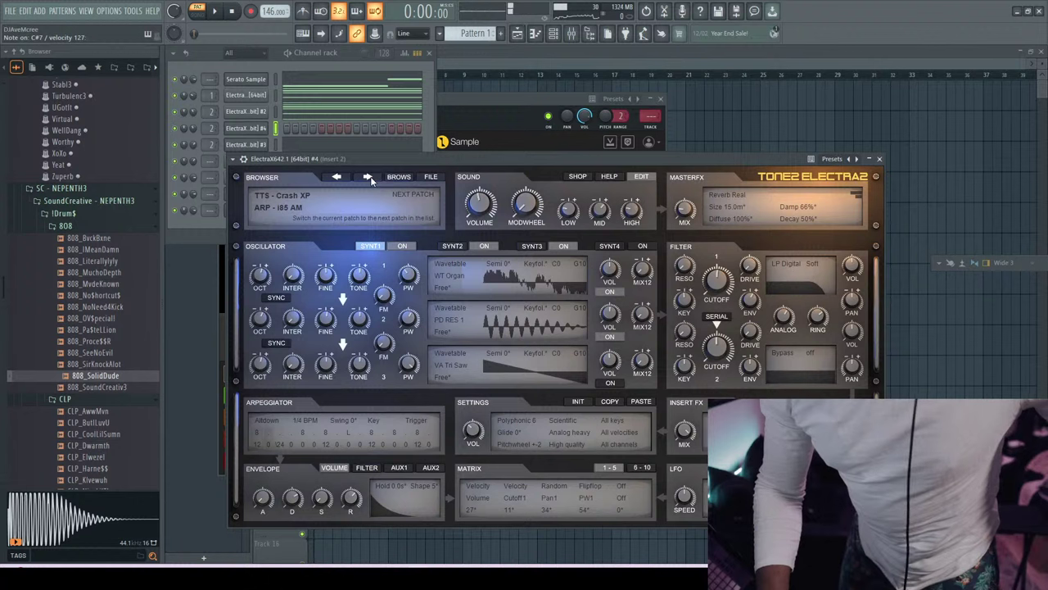
click(368, 177)
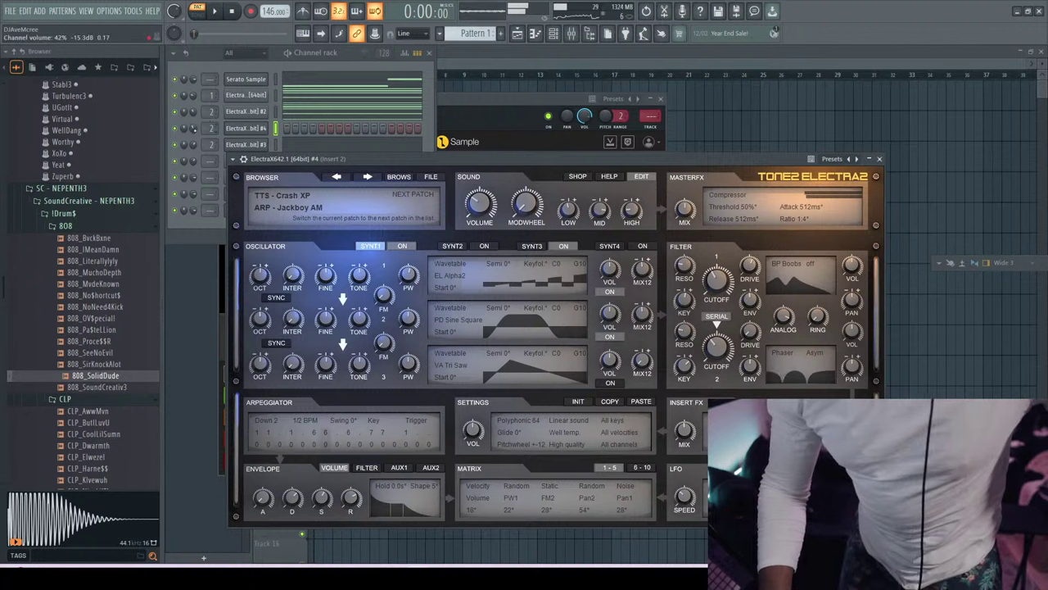
drag(193, 128, 193, 152)
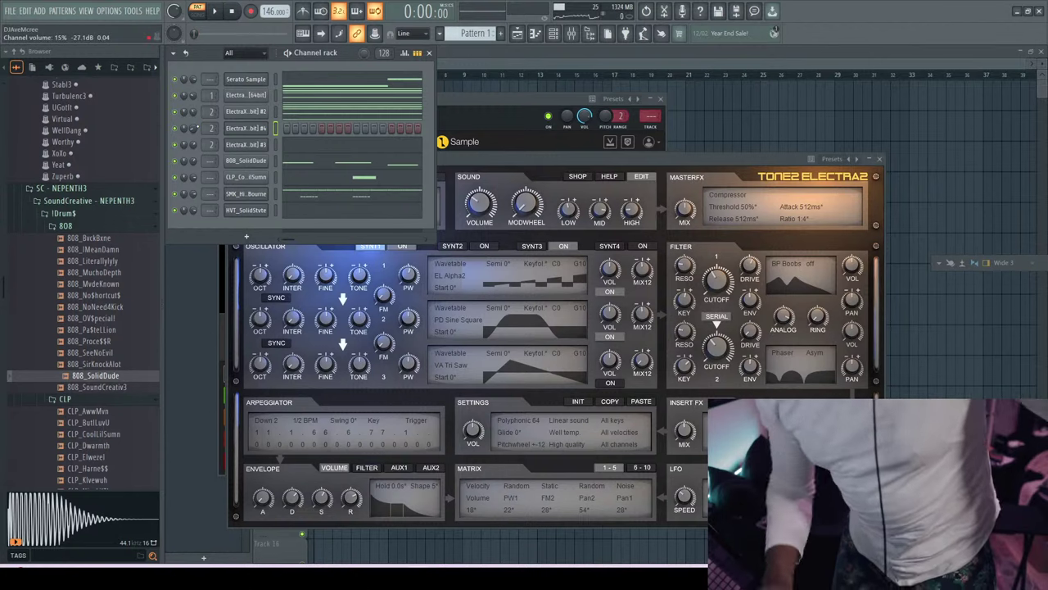
- Check which patches are loaded in ElectraX #2 and the first ElectraX channel
click(259, 112)
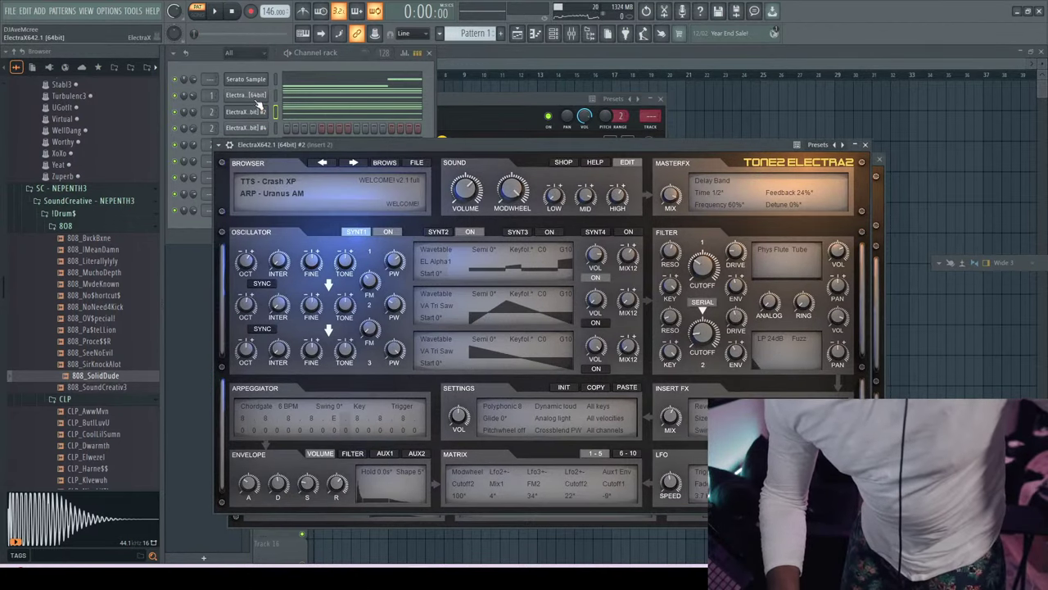
click(256, 96)
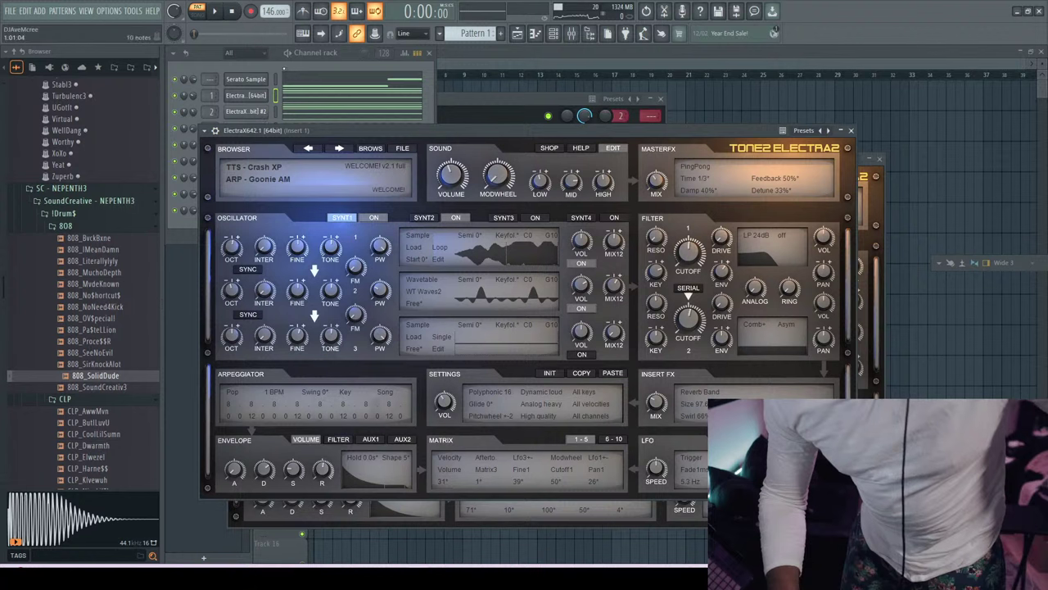
click(210, 56)
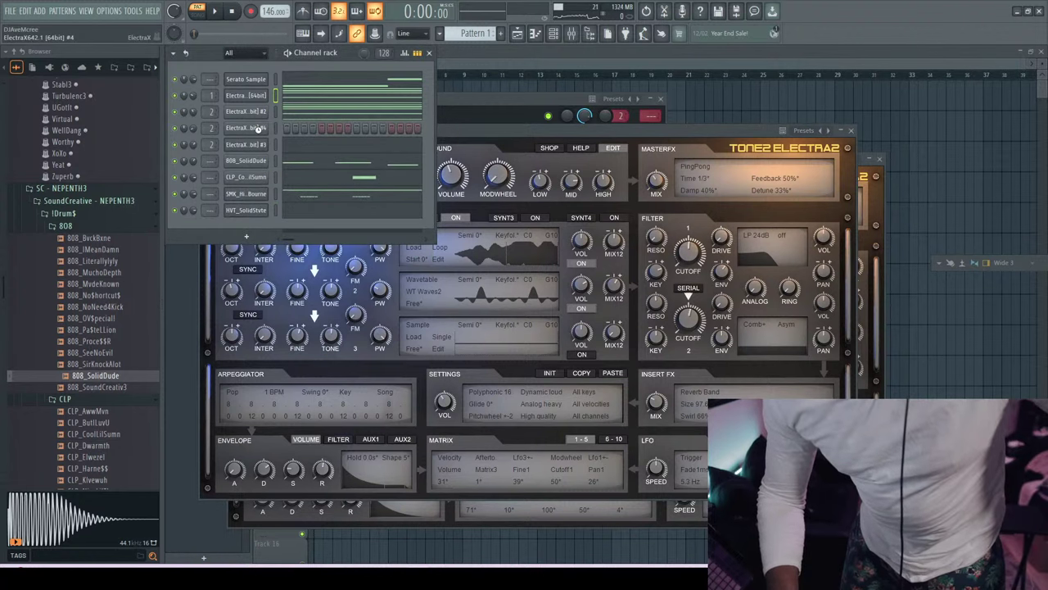
- Record a sustained arp part with ElectraX #4 over the looping pattern and review its notes in the piano roll
click(259, 128)
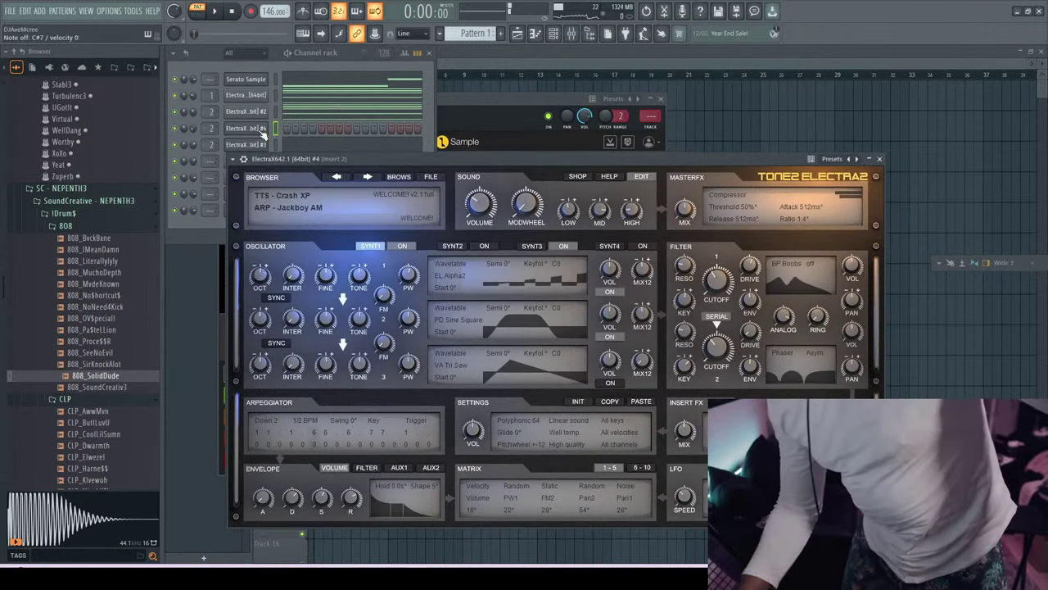
key(space)
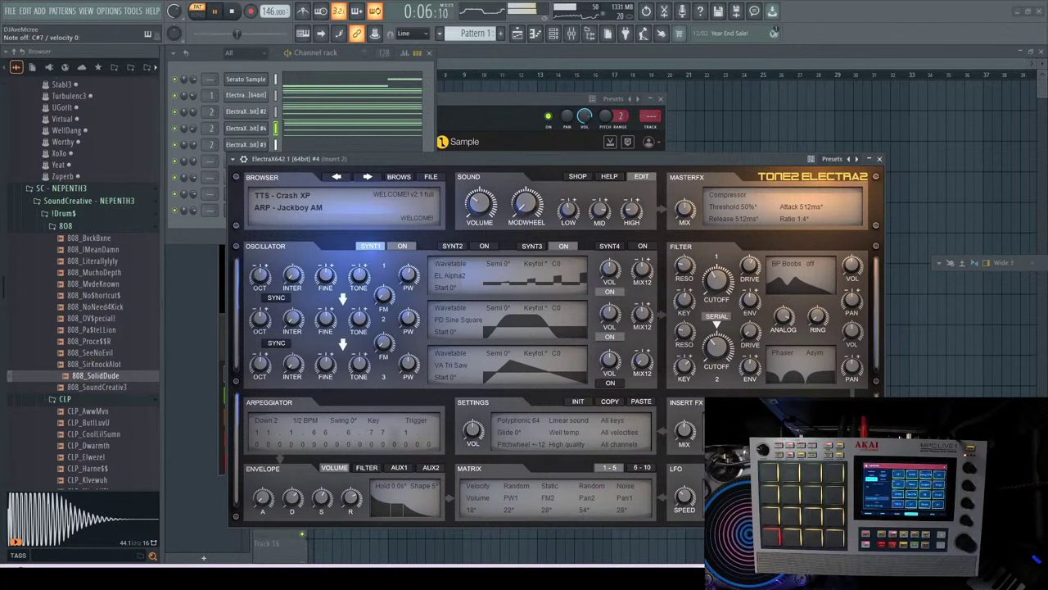
key(F7)
scroll(601, 278, down, 5)
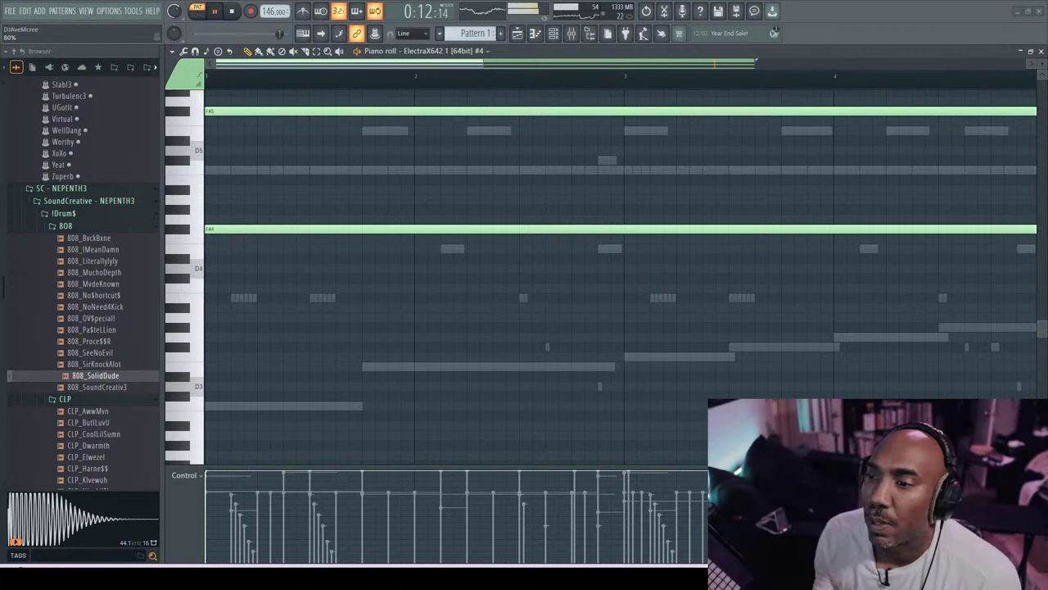
click(1041, 51)
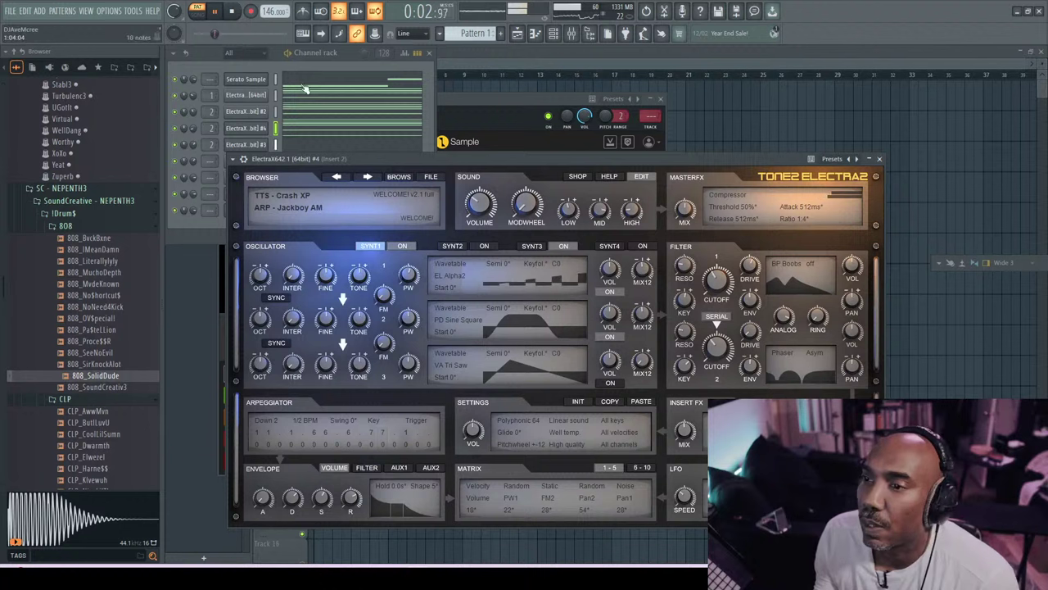
- Route the ElectraX #4 and #3 channels to the Master track and check the track levels in the mixer
click(315, 54)
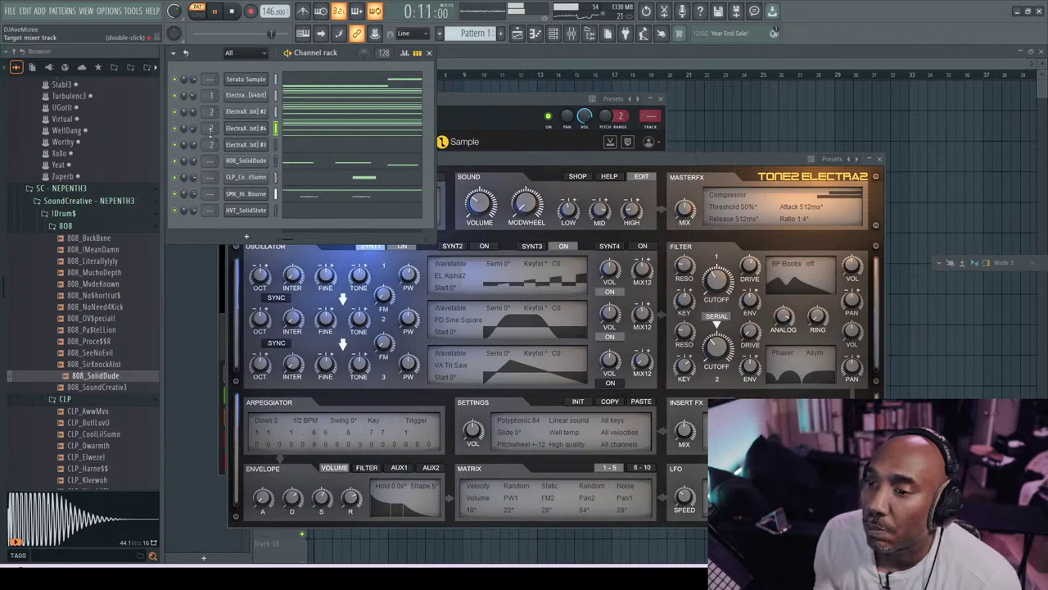
drag(211, 131, 210, 144)
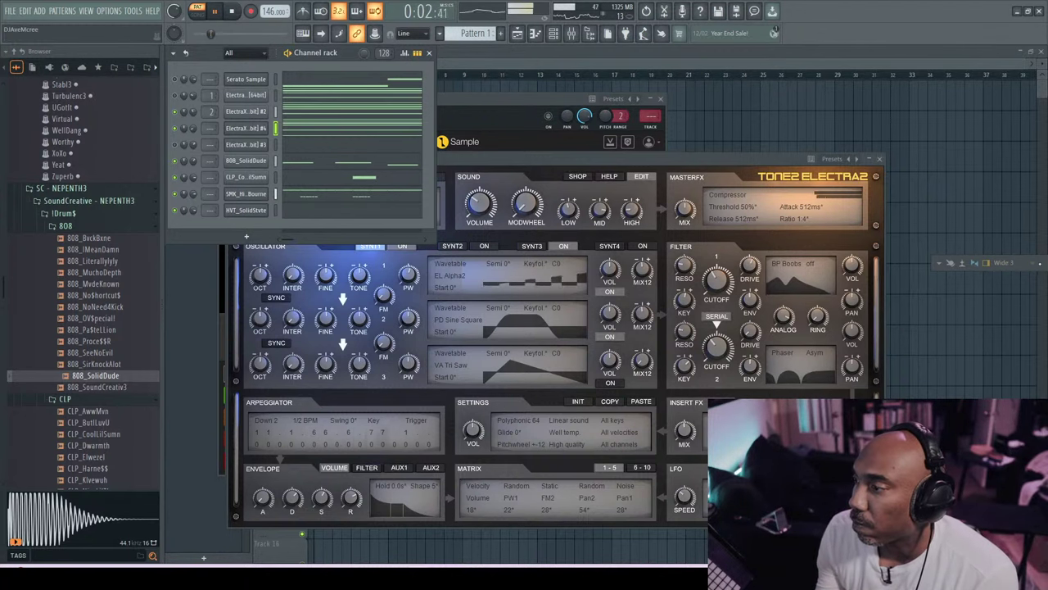
drag(1041, 264, 824, 258)
double_click(824, 258)
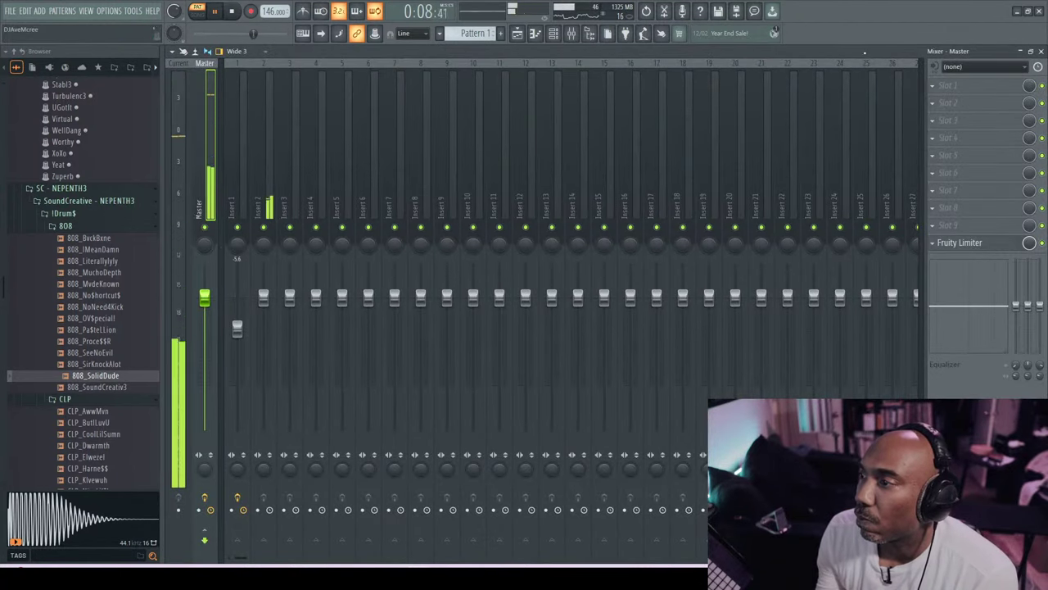
double_click(866, 51)
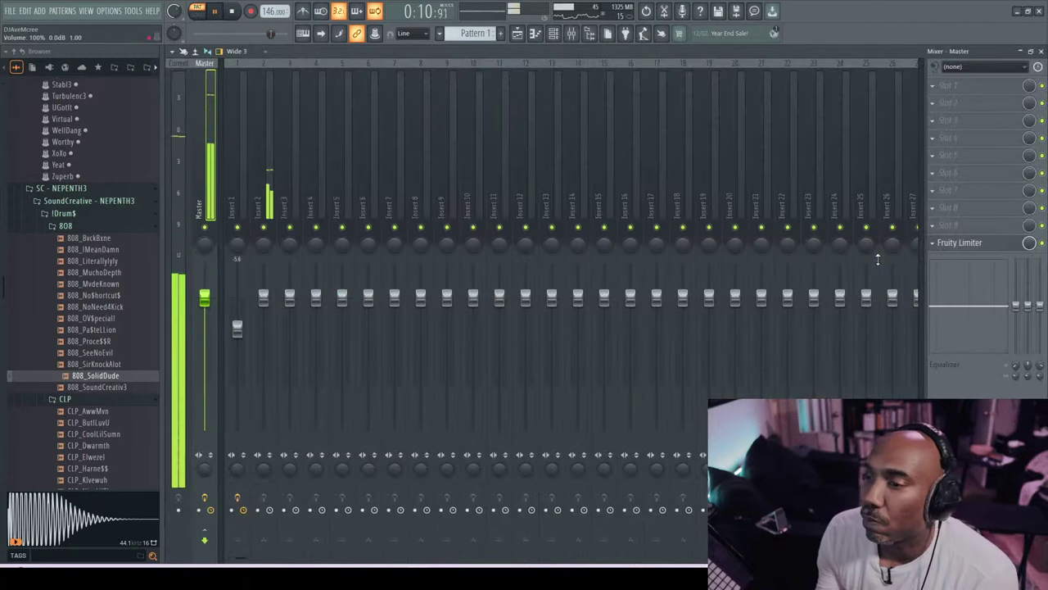
double_click(878, 258)
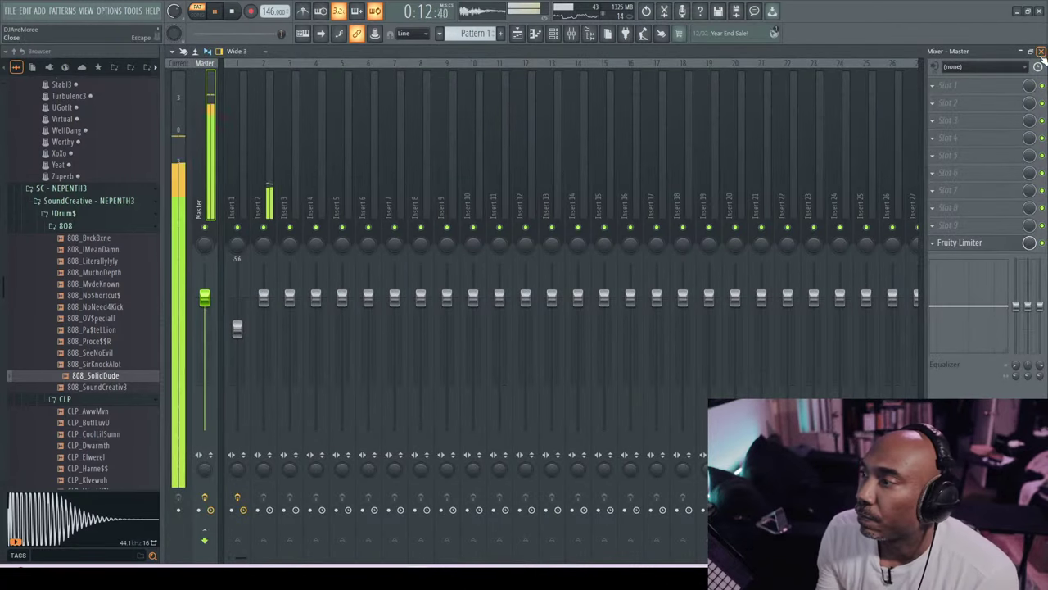
click(1040, 51)
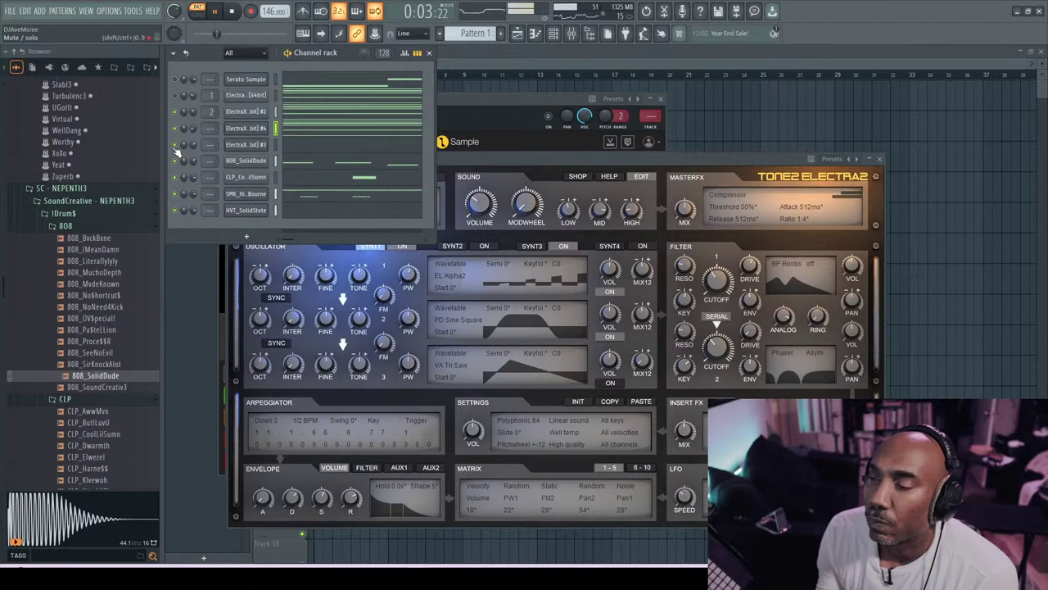
- Try root notes C6 and B5 for the ElectraX #3 channel and return it to C5
click(235, 145)
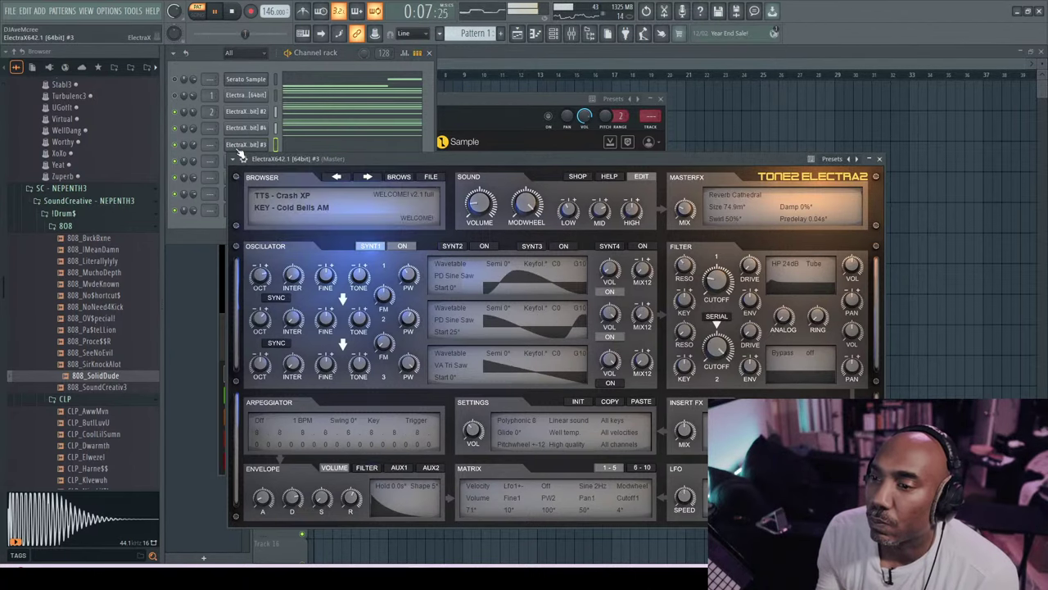
click(237, 145)
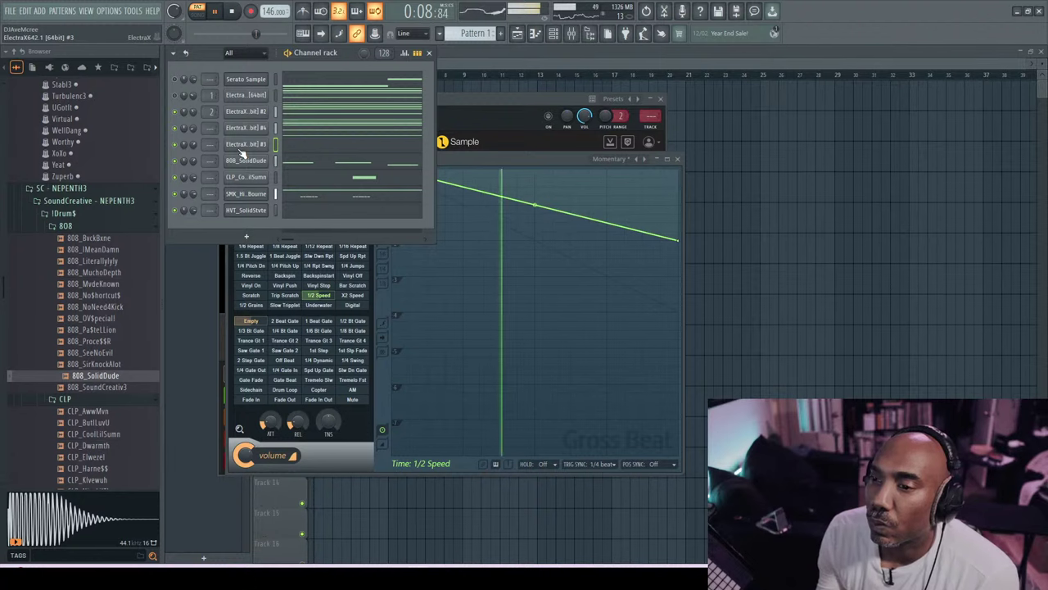
click(237, 146)
click(243, 159)
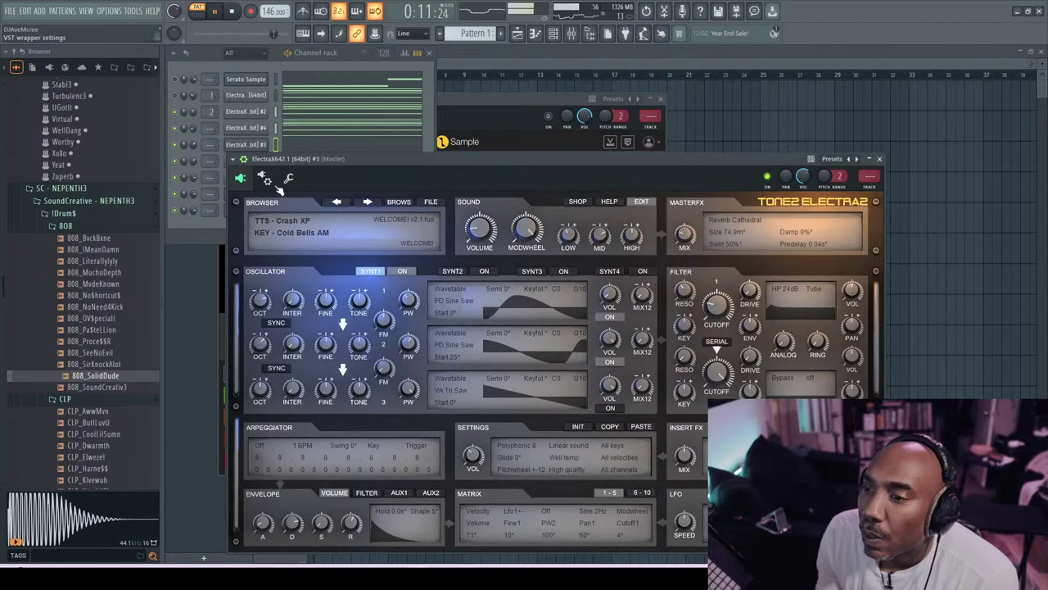
click(266, 178)
click(289, 179)
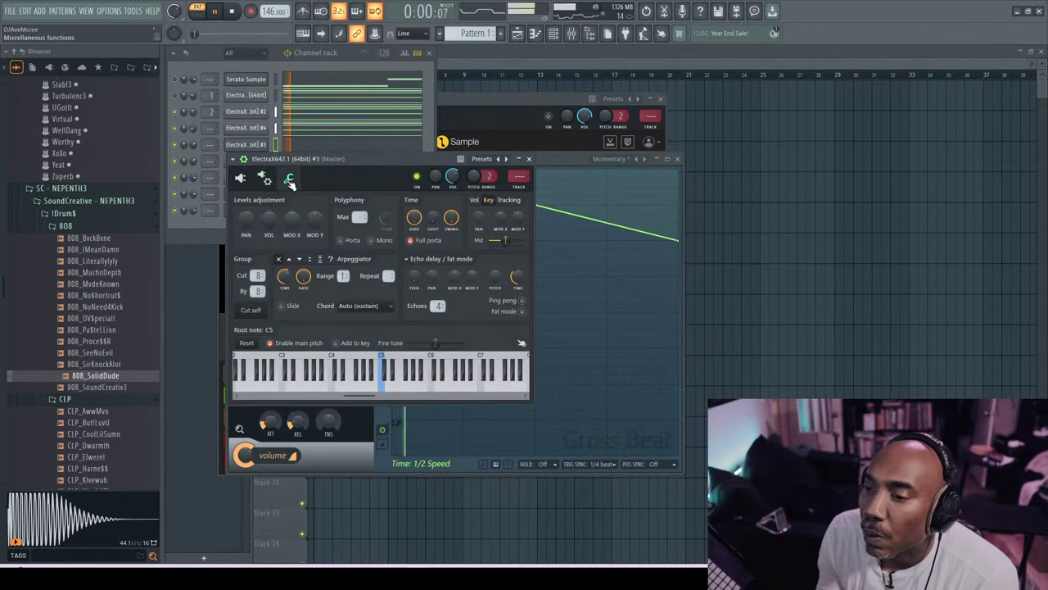
right_click(432, 357)
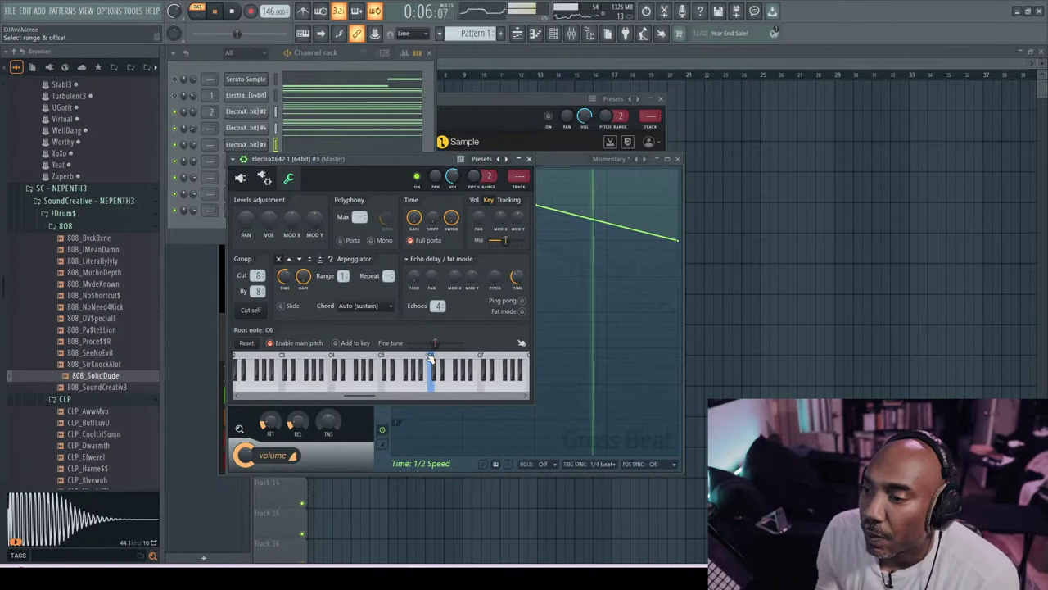
right_click(428, 358)
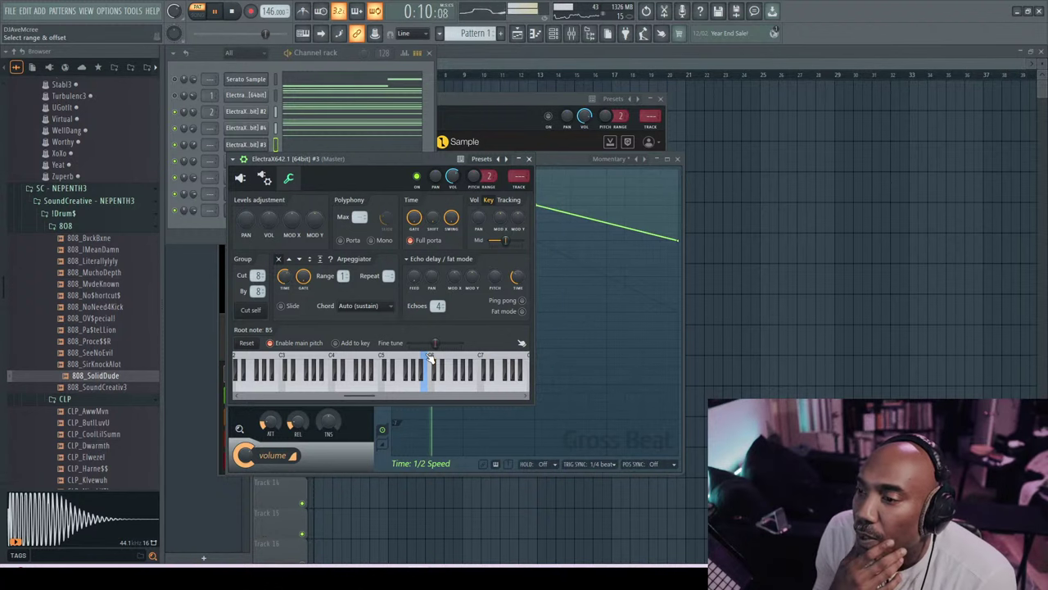
right_click(385, 361)
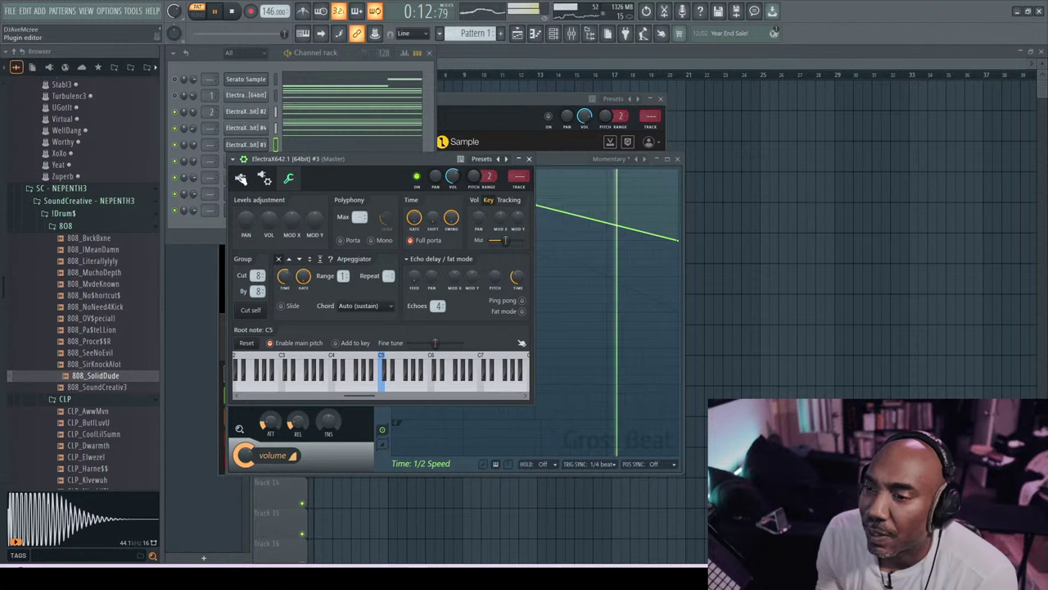
- Try different octave settings on oscillators 1 and 2 of the Cold Bells patch with their sync turned on
click(242, 180)
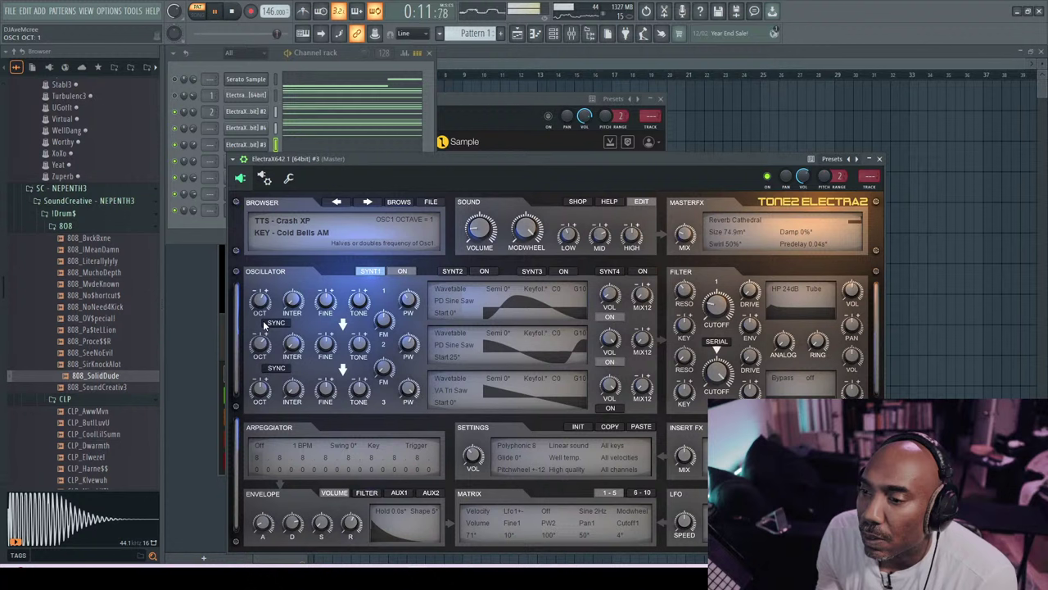
drag(263, 320, 260, 314)
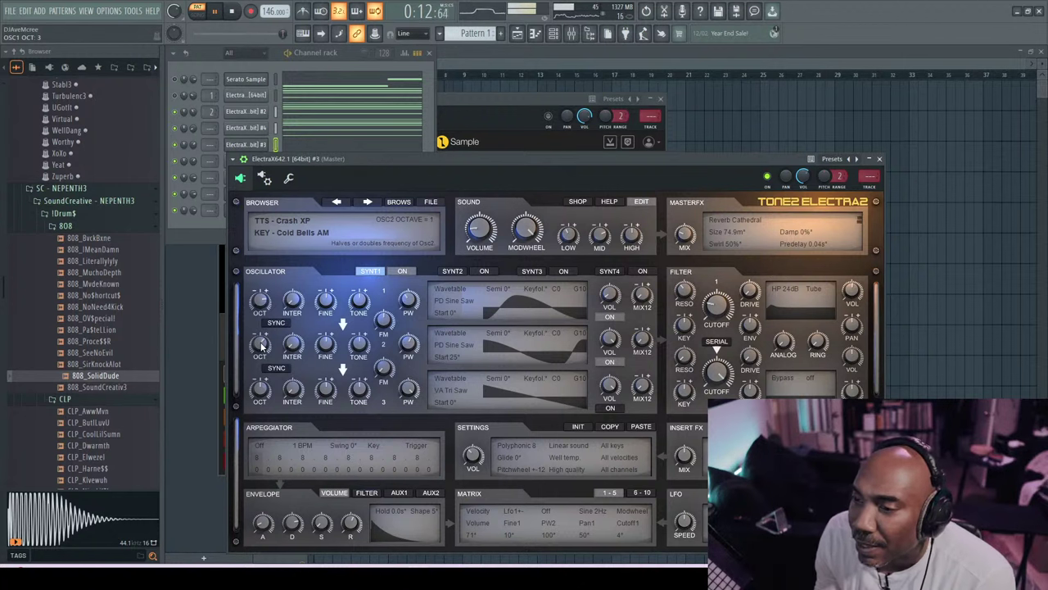
drag(262, 346, 264, 374)
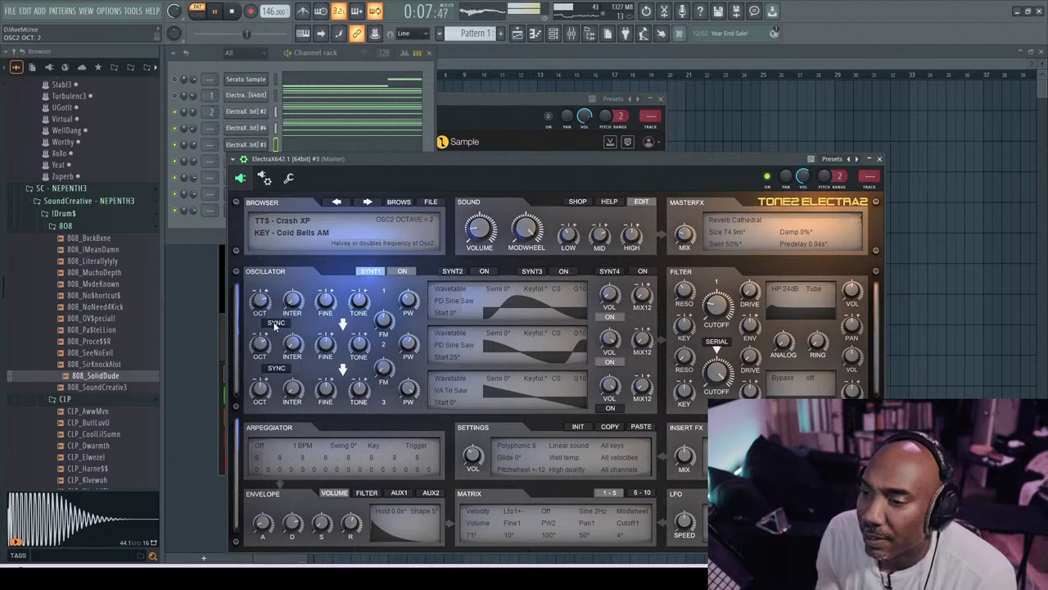
click(276, 323)
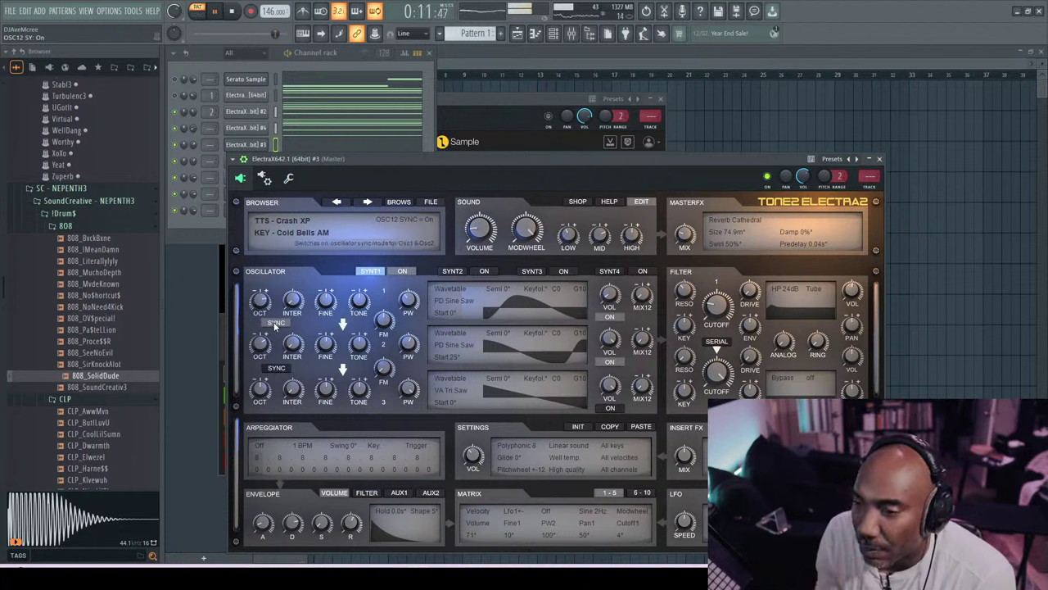
drag(260, 348, 268, 366)
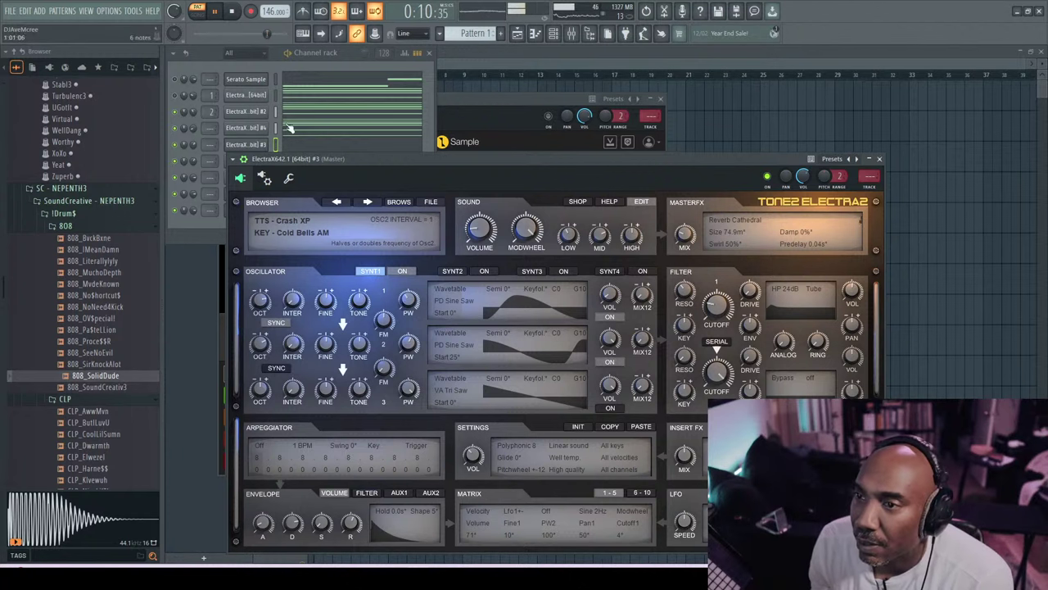
- Audition BASS - Vice City AM and KEY - EP Come See Me AM in ElectraX #3 and load KEY - Ghost Keys AM
click(366, 202)
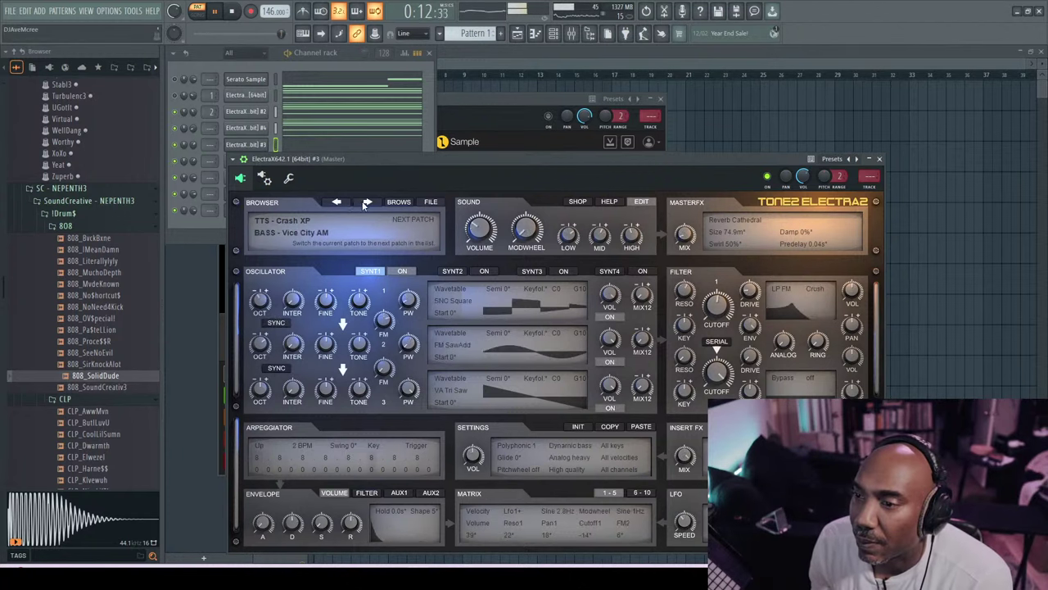
click(364, 203)
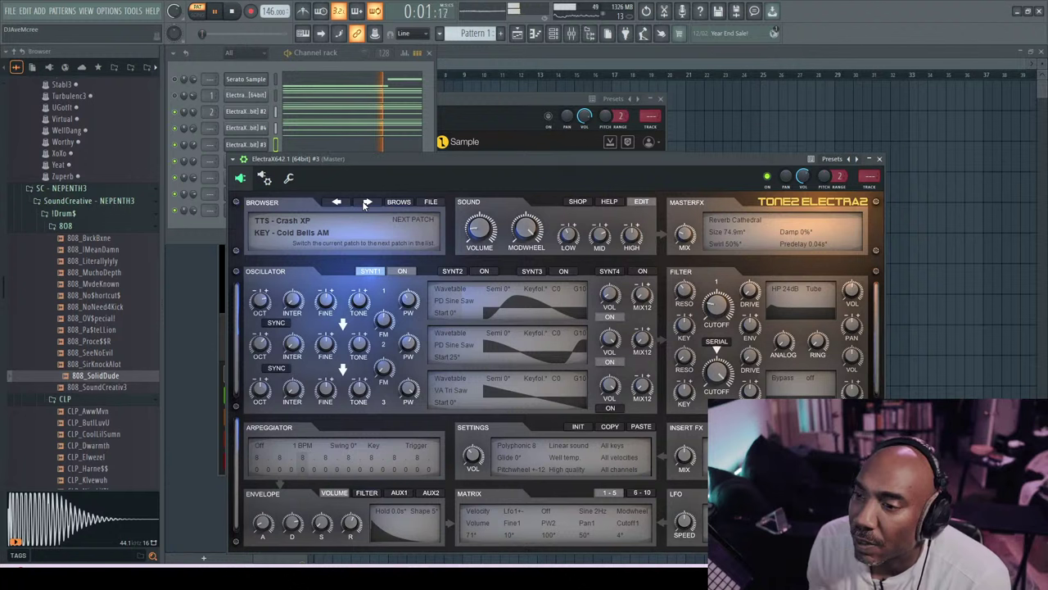
click(366, 203)
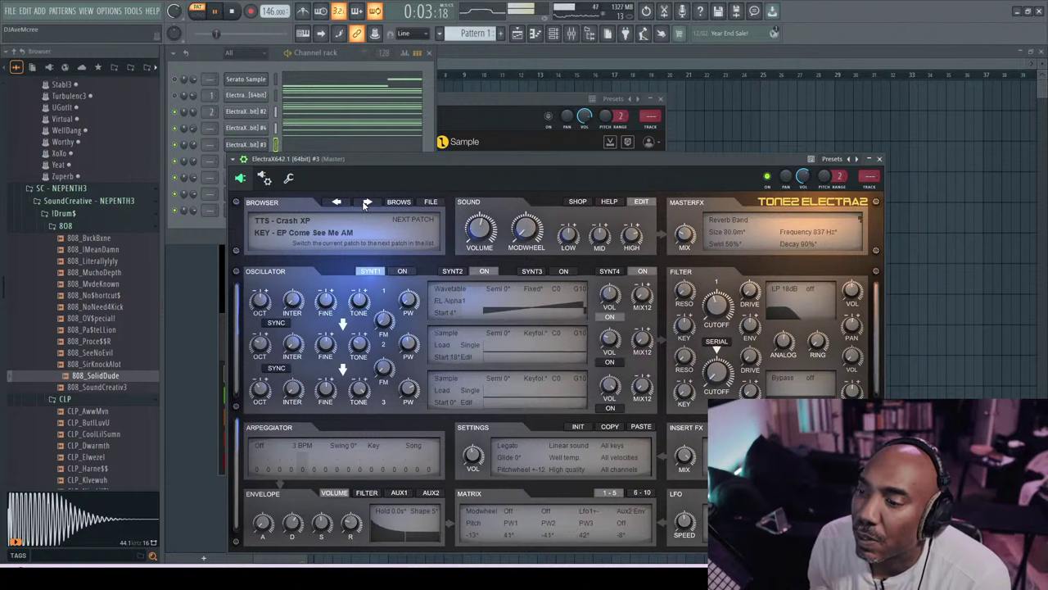
click(366, 202)
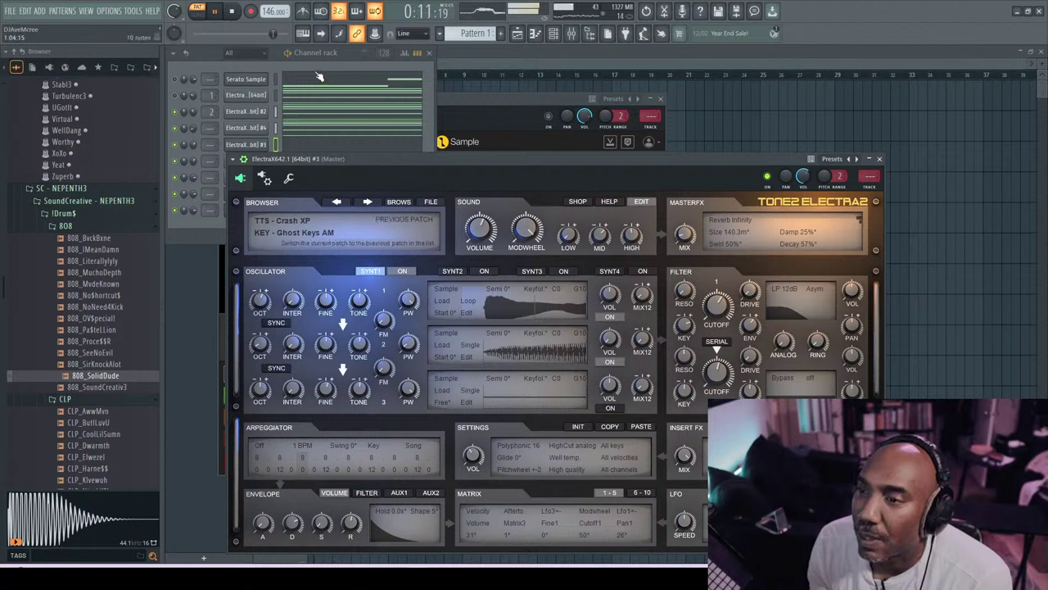
- Transpose all notes of the ElectraX #3 part up three semitones in the piano roll and listen to the result
click(310, 124)
click(312, 145)
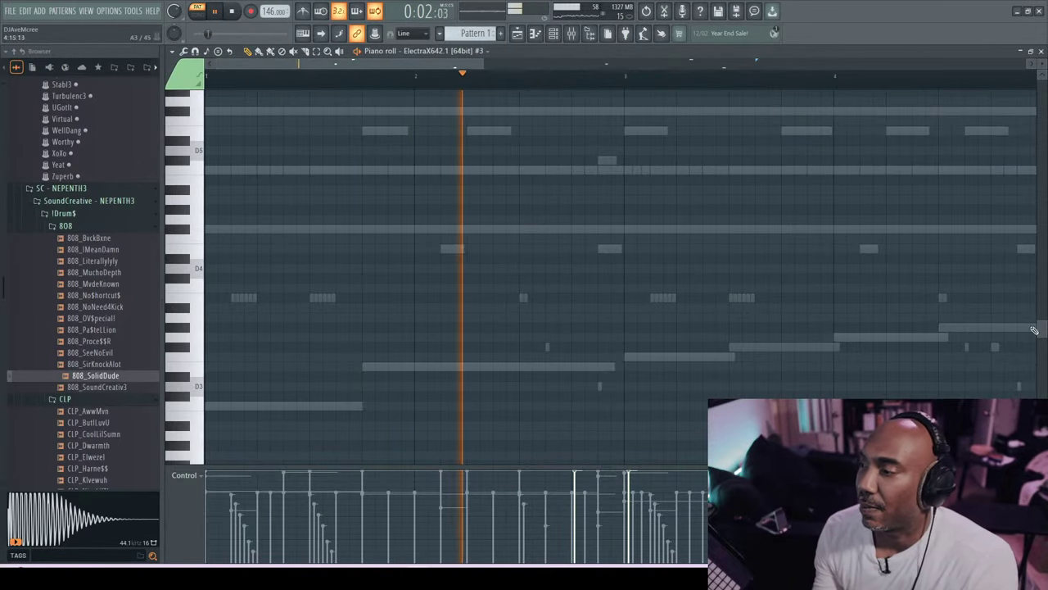
drag(1033, 330, 1028, 235)
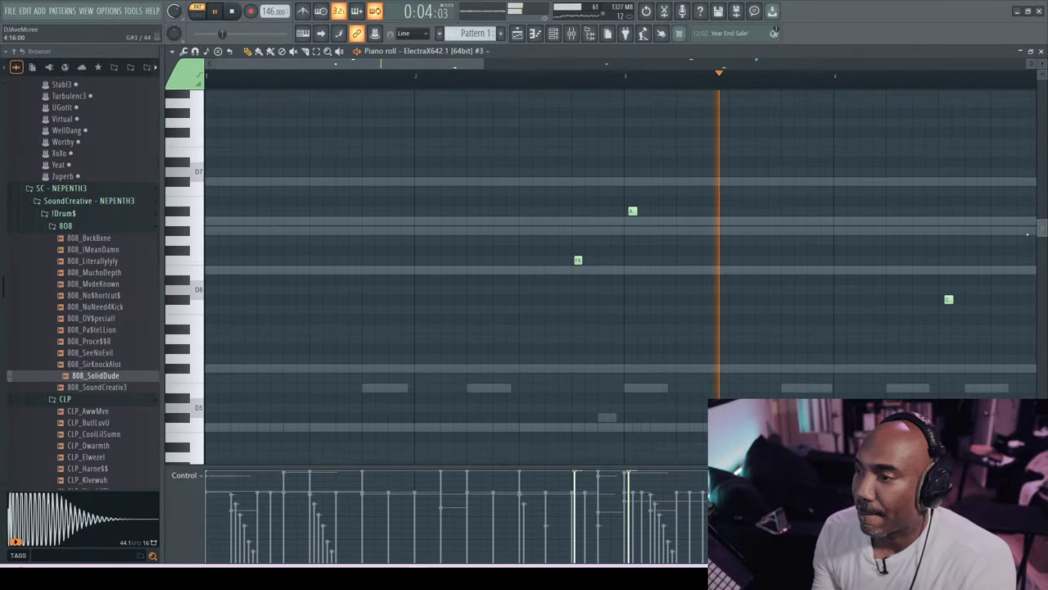
key(ctrl+a)
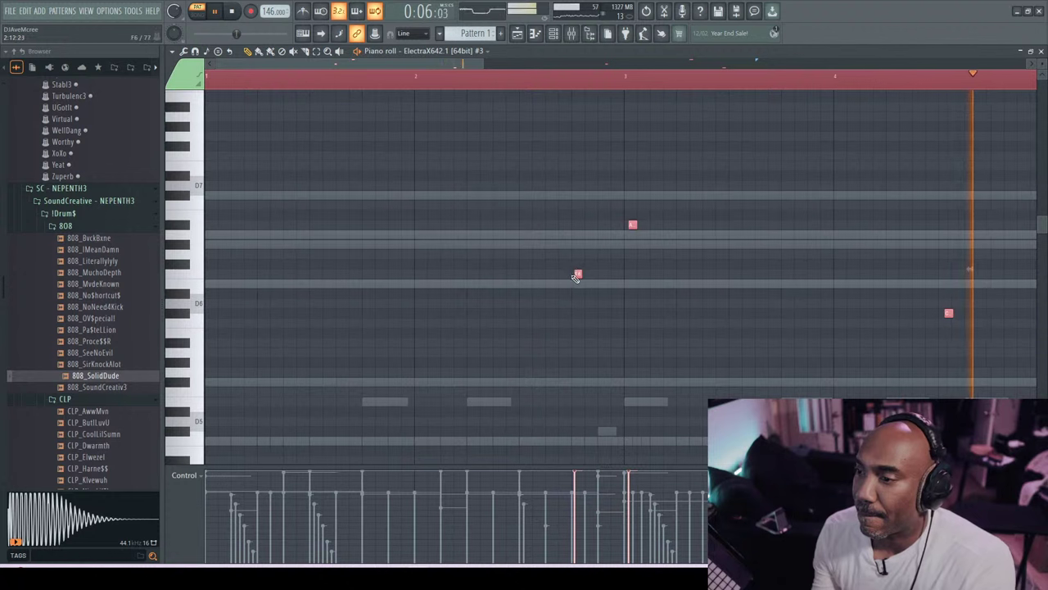
drag(577, 270, 576, 263)
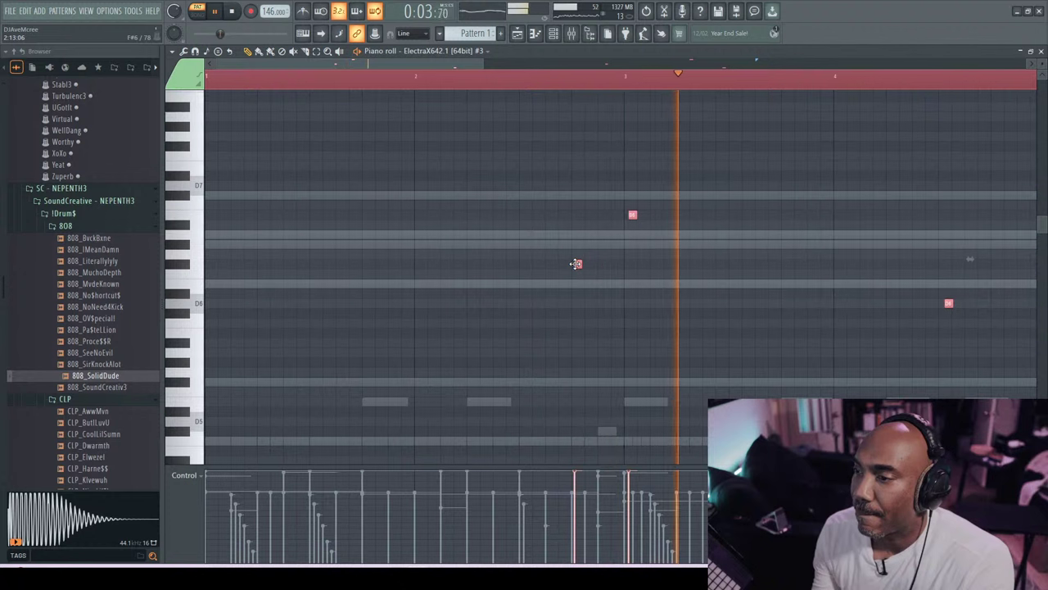
drag(577, 264, 577, 254)
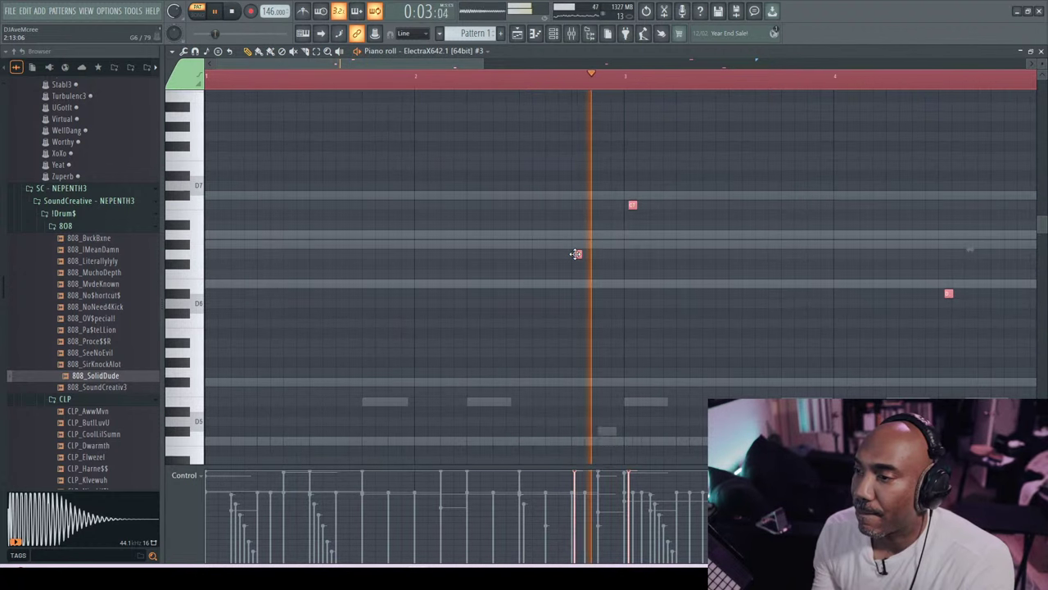
key(space)
key(space)
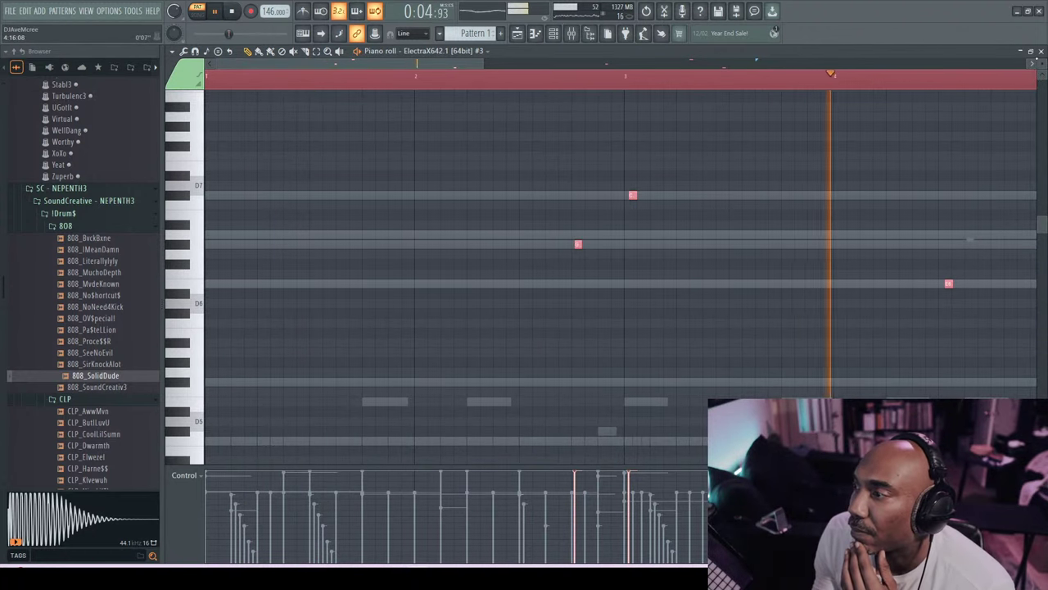
click(1042, 52)
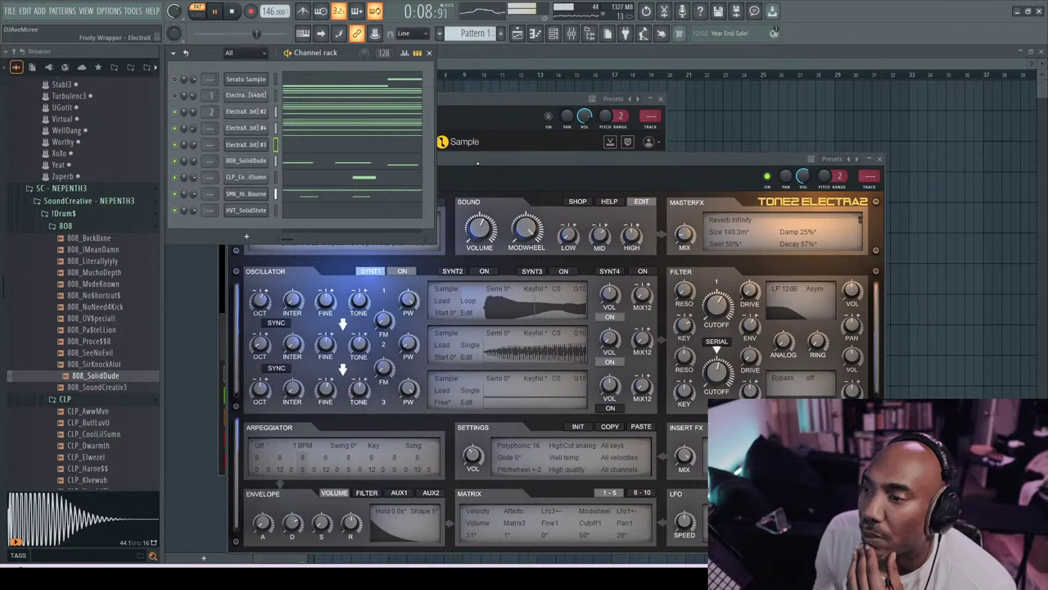
- Return to the KEY - Cold Bells AM patch in ElectraX #3
click(478, 163)
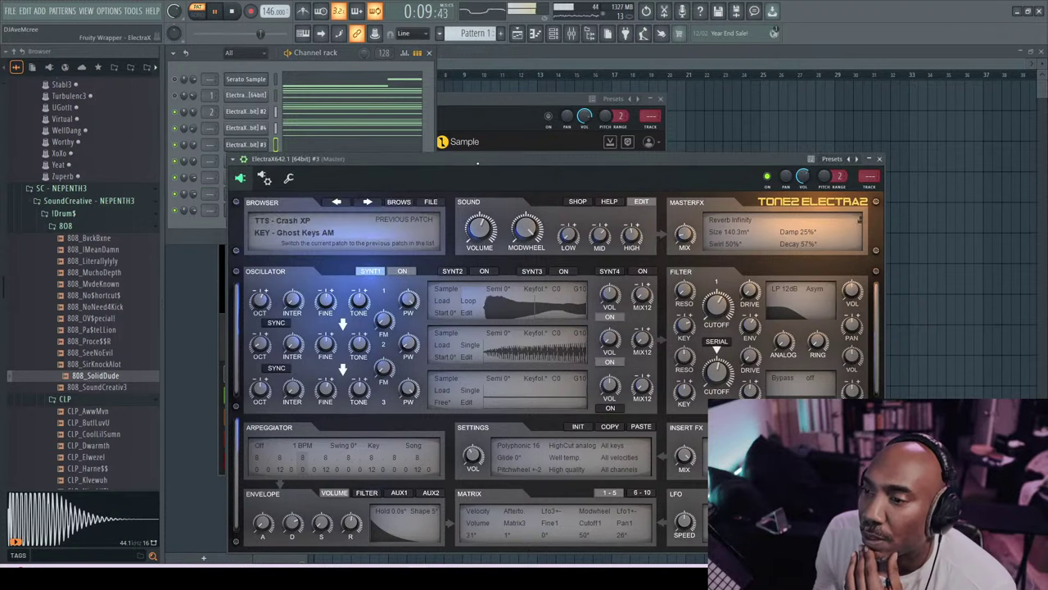
click(338, 205)
click(339, 205)
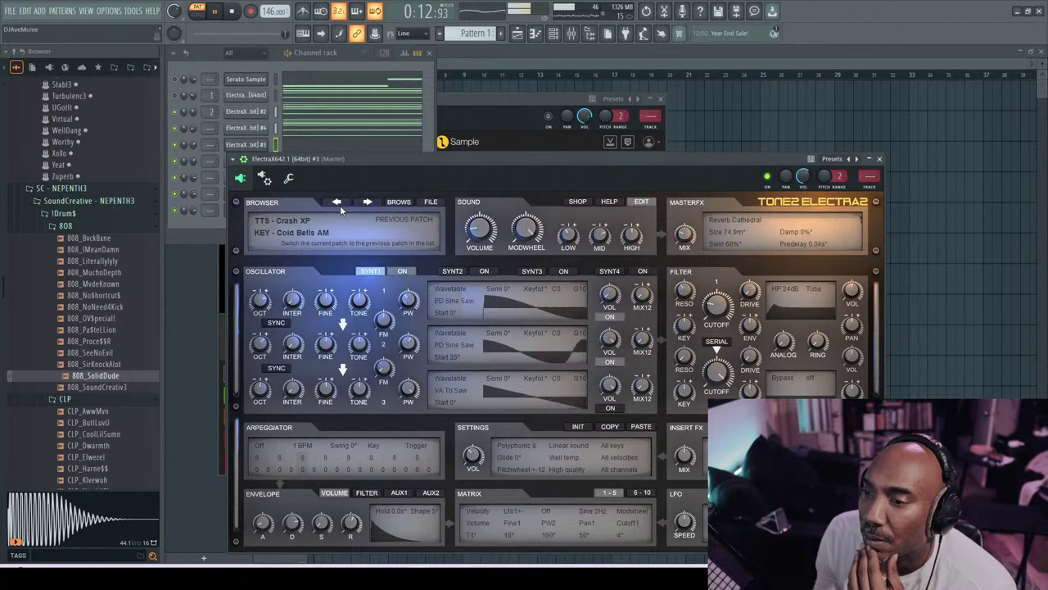
- Set the root note of the ElectraX #3 channel to C6 and close its plugin window
click(267, 179)
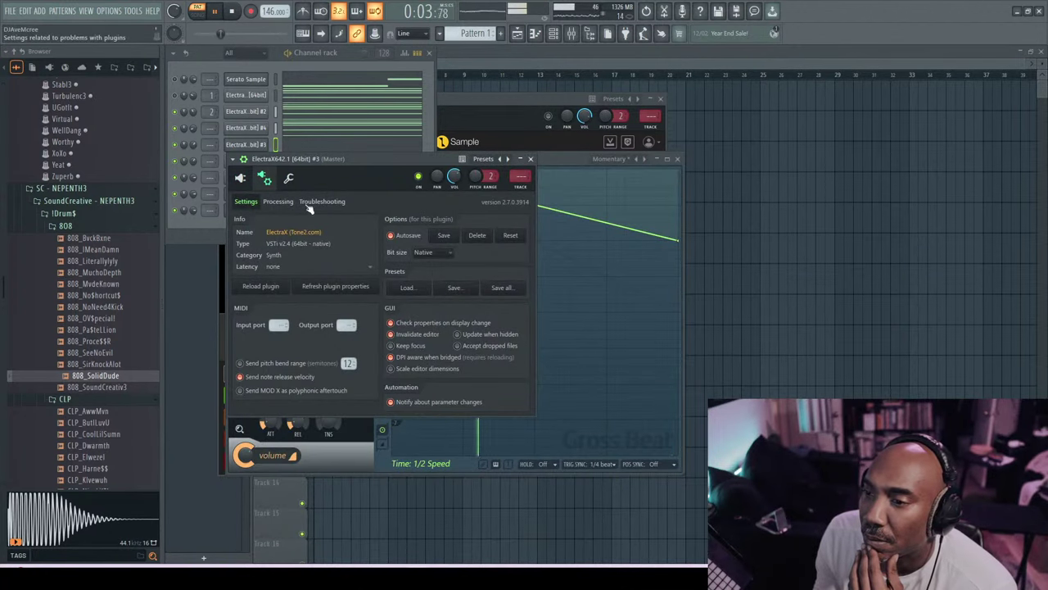
click(289, 180)
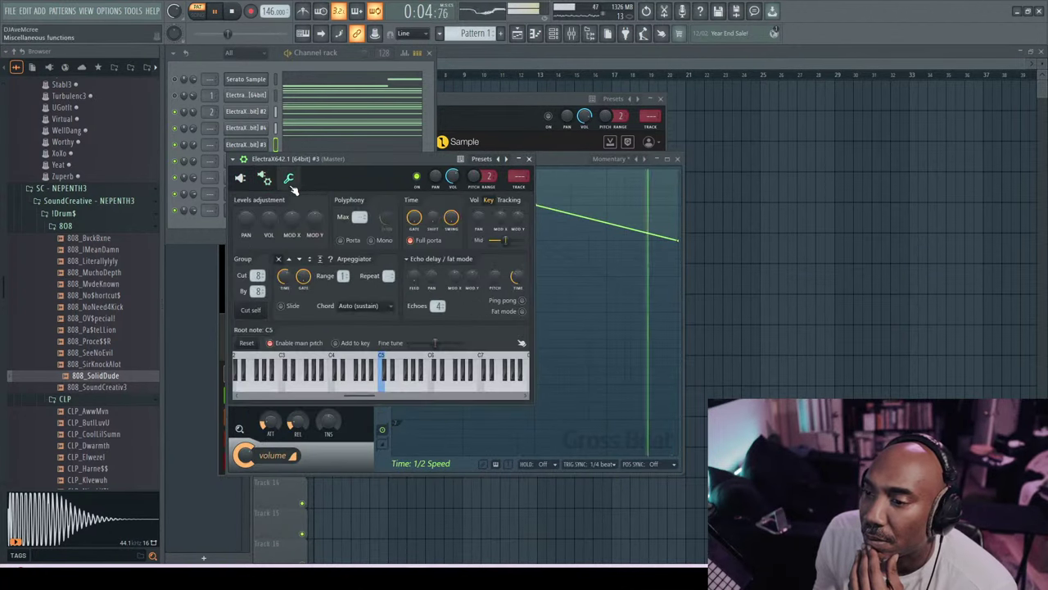
click(434, 358)
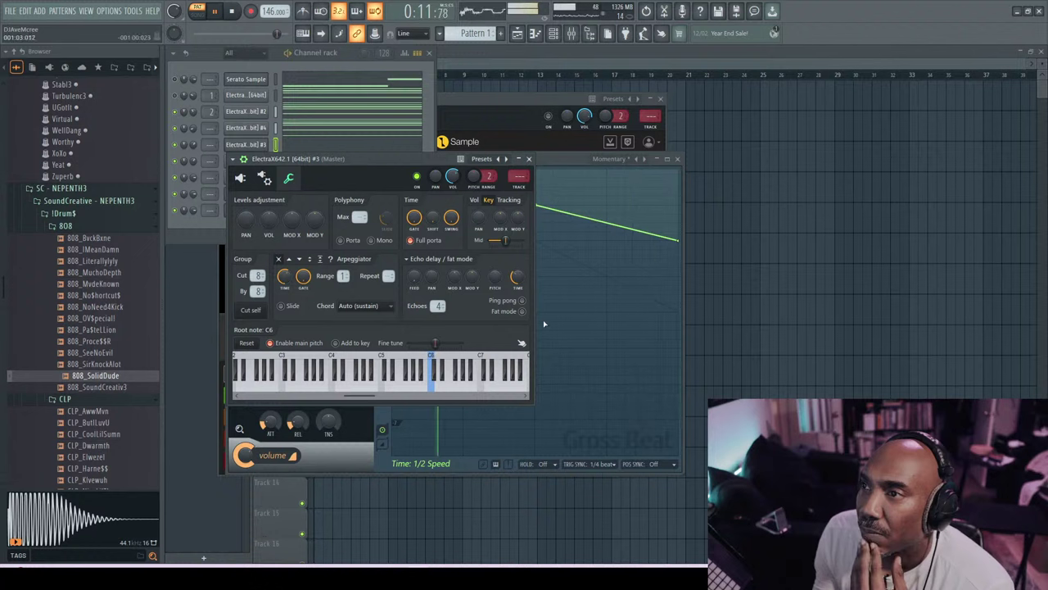
click(528, 158)
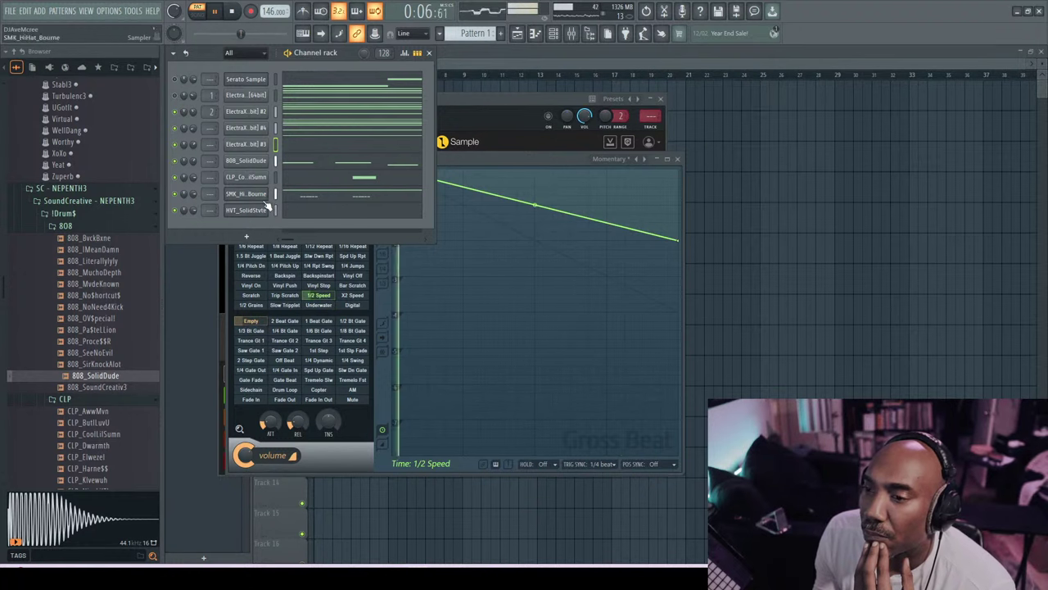
- Find the $ubtl3 MIDI file in the H! VOLTAG3 kit, load it onto the SMK_HiHat_Bourne channel and play the pattern
key(space)
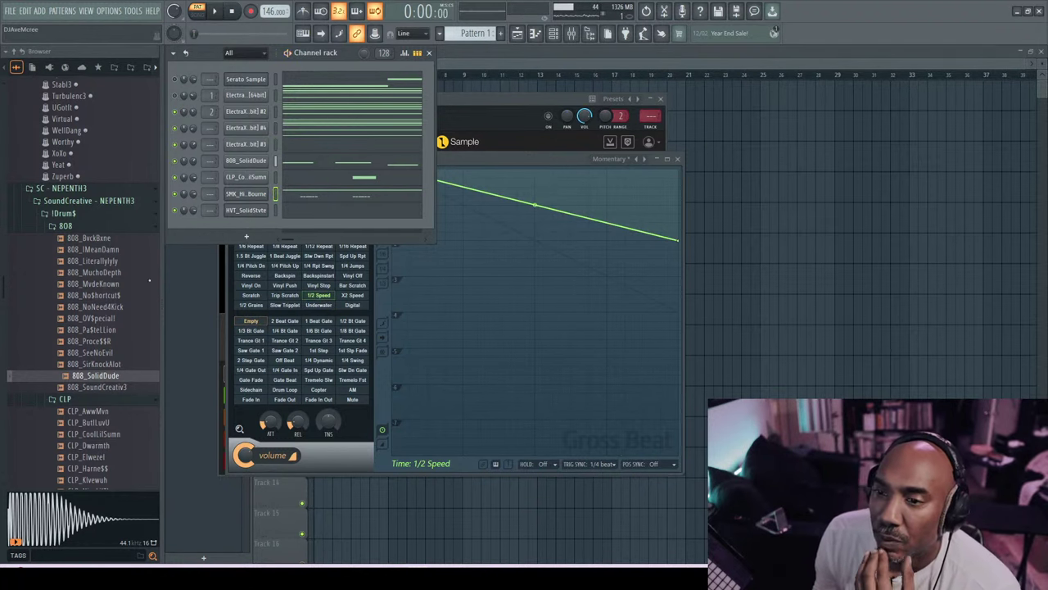
scroll(49, 327, up, 10)
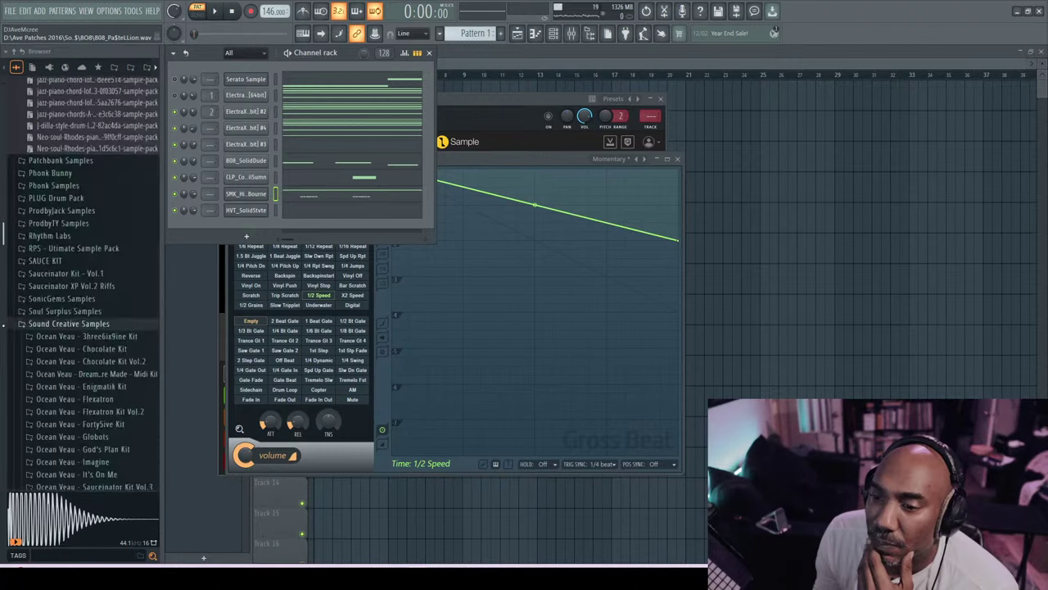
scroll(82, 282, down, 10)
scroll(82, 283, up, 3)
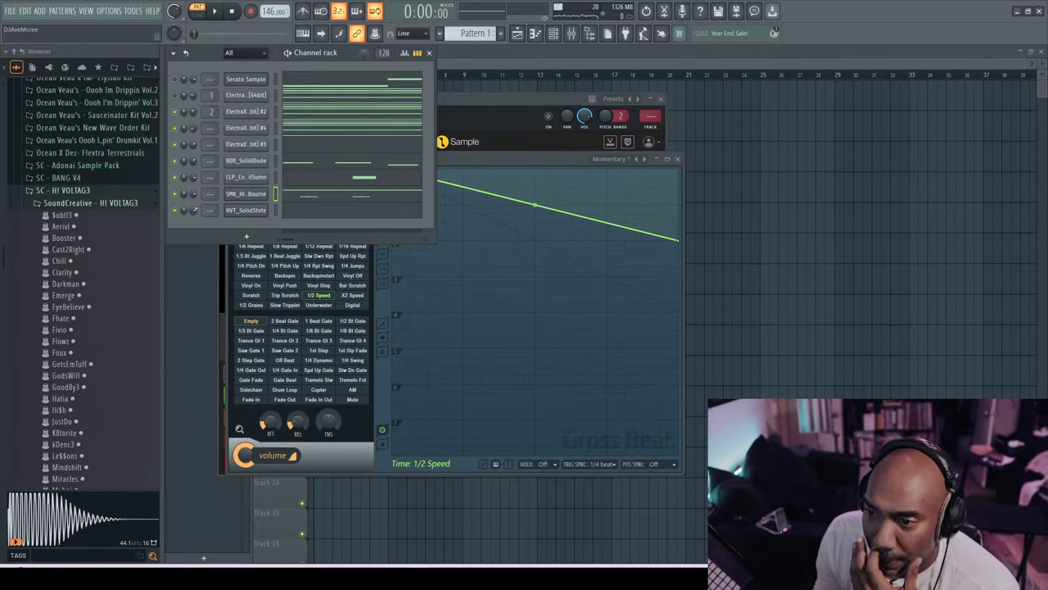
drag(70, 216, 306, 202)
key(space)
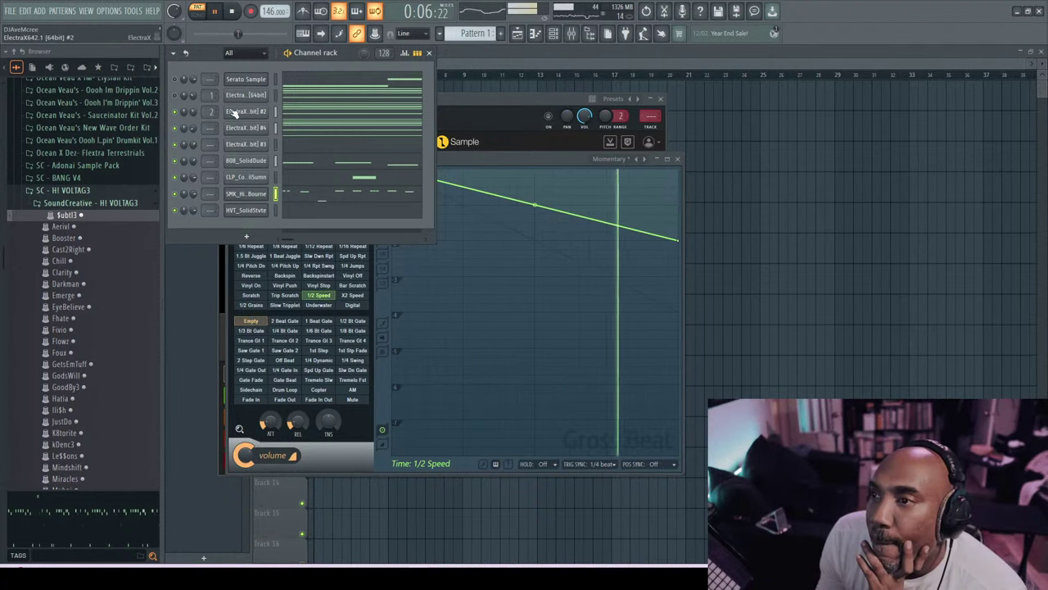
key(space)
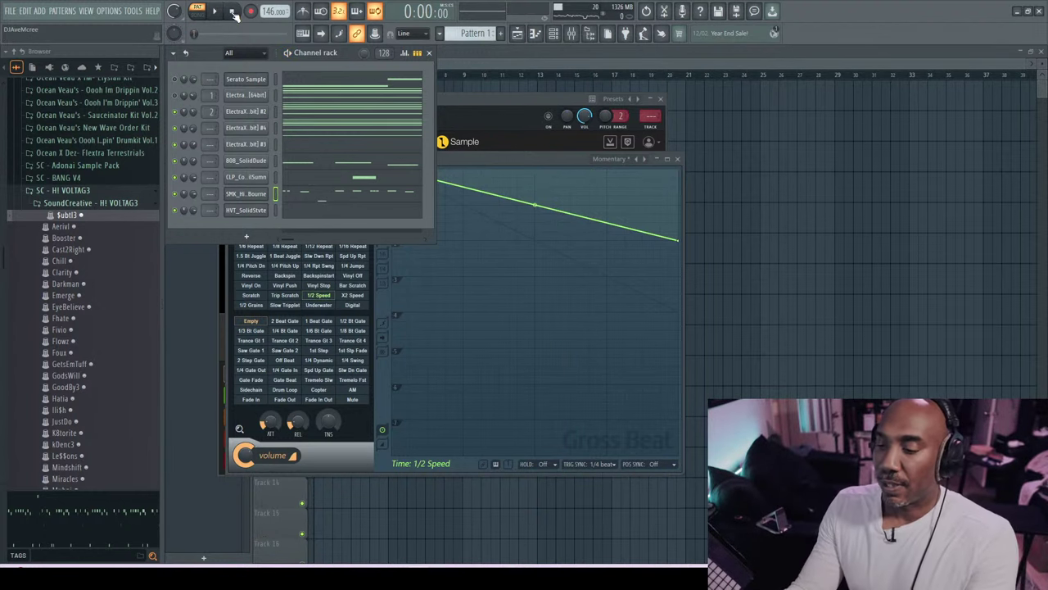
- Save the project as "Traptendo - Co' Producer by Output" in a new project folder and play the pattern
key(ctrl+s)
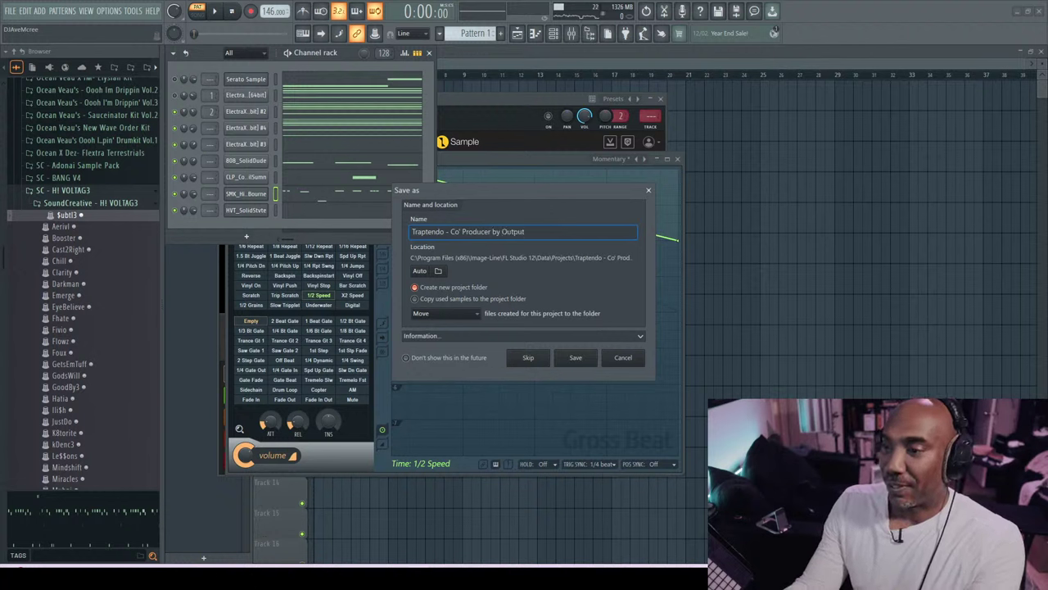
click(576, 360)
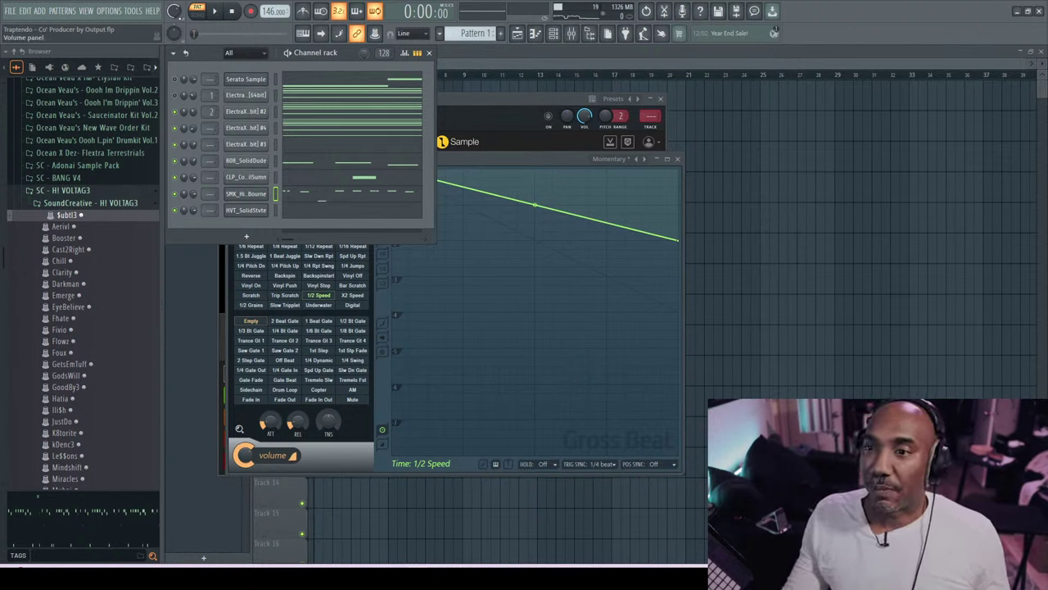
key(space)
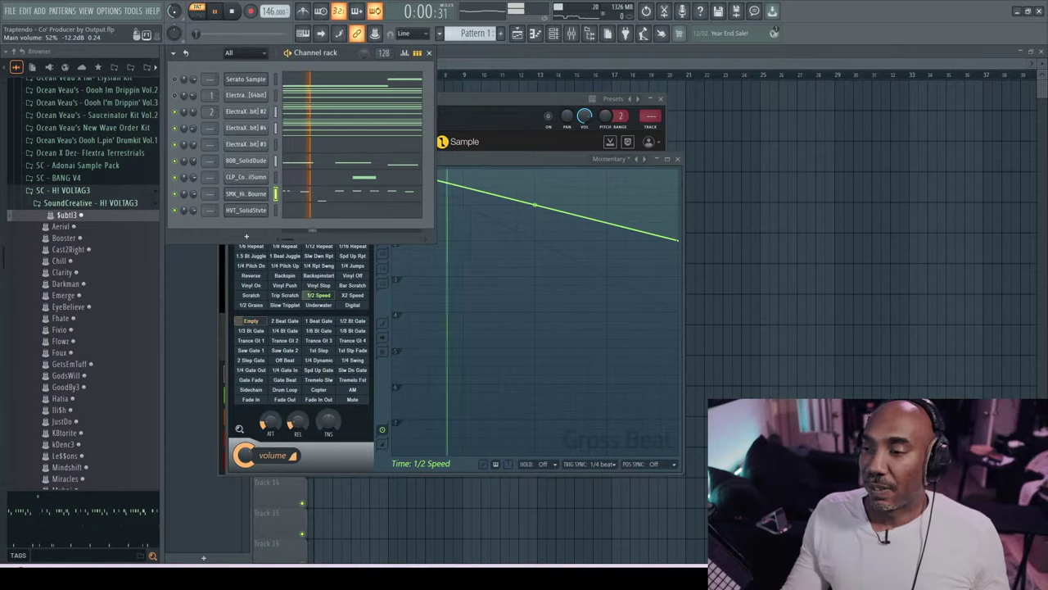